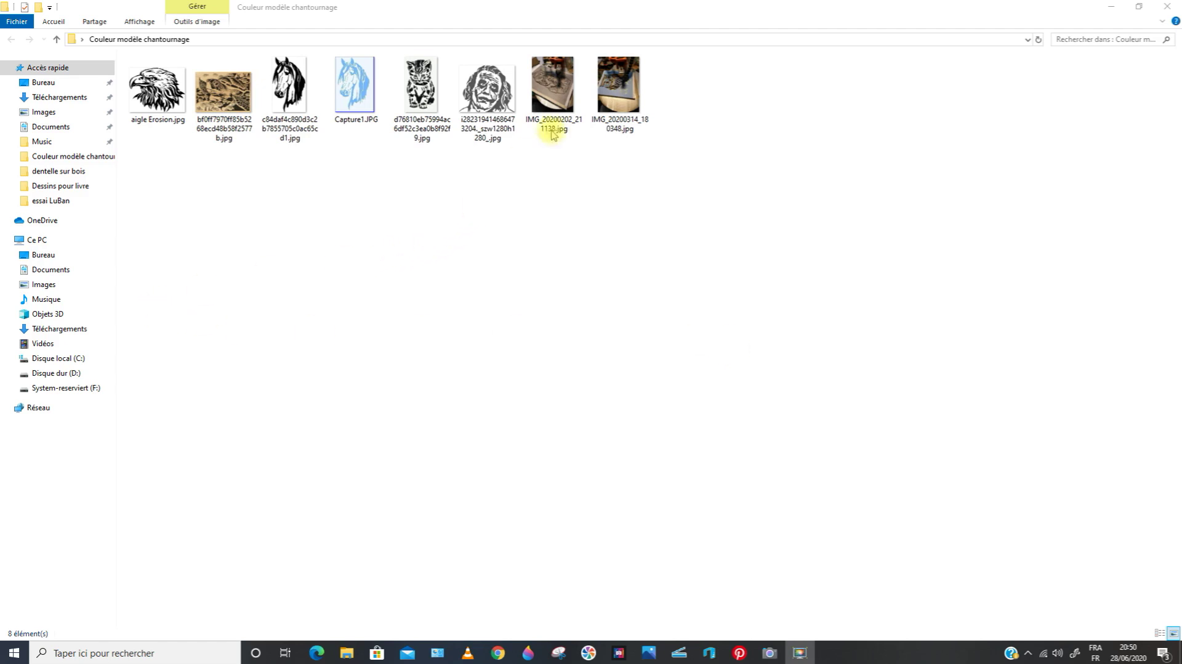
# Step: View the scroll saw photos IMG_20200202_211138.jpg and IMG_20200314_180348.jpg, closing the viewer when done
pyautogui.doubleClick(569, 101)
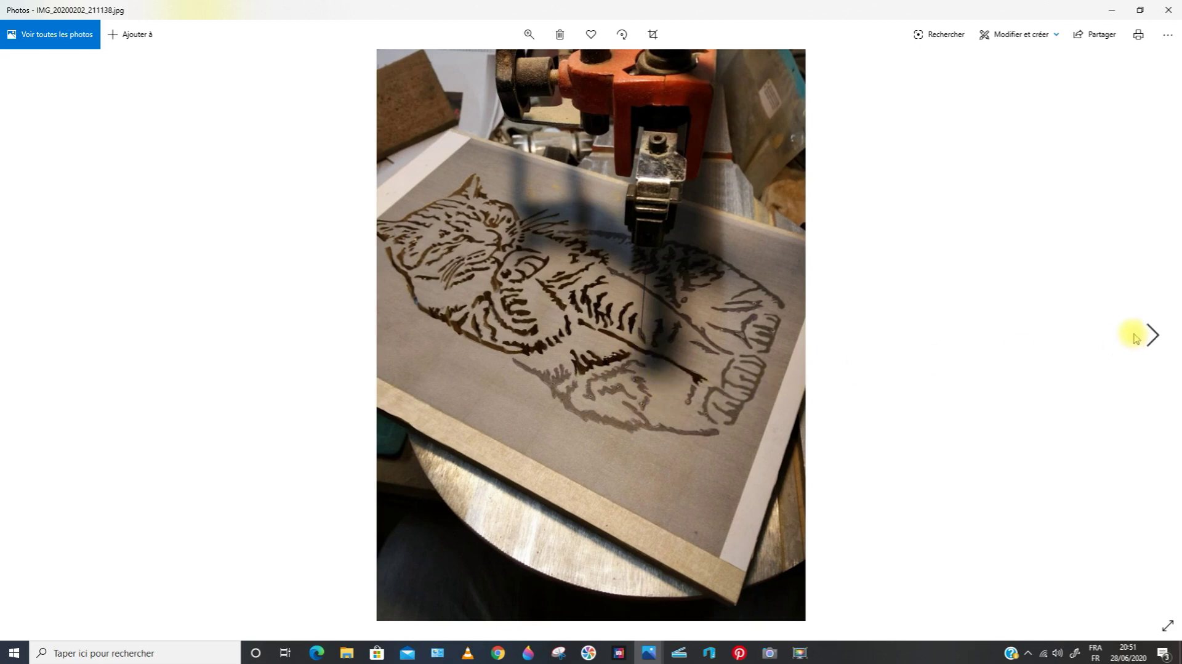
pyautogui.click(1152, 335)
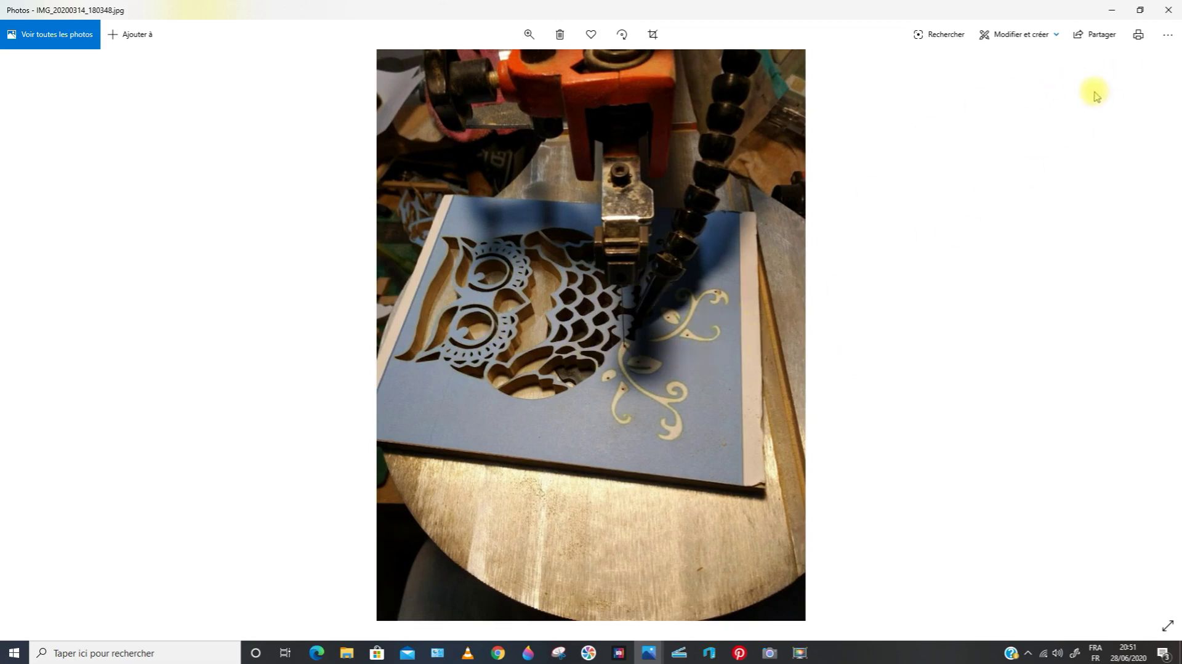
pyautogui.click(1151, 17)
# Step: Compare the black horse pattern with its blue version Capture1.JPG in the image viewer
pyautogui.doubleClick(290, 106)
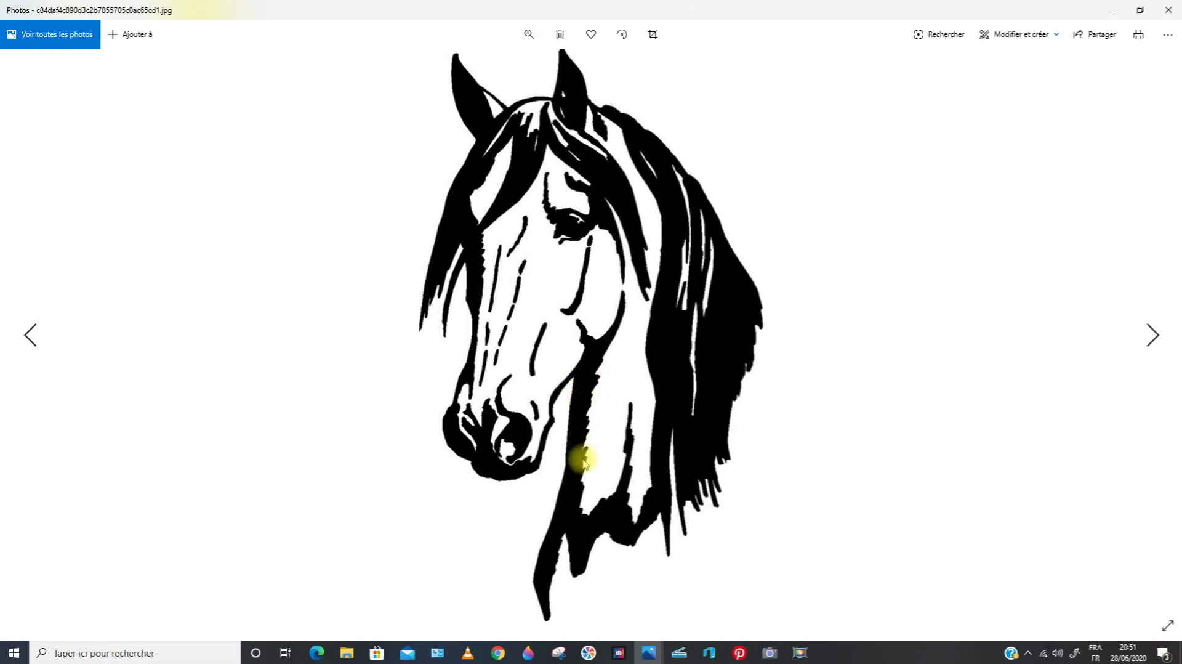
pyautogui.click(1152, 334)
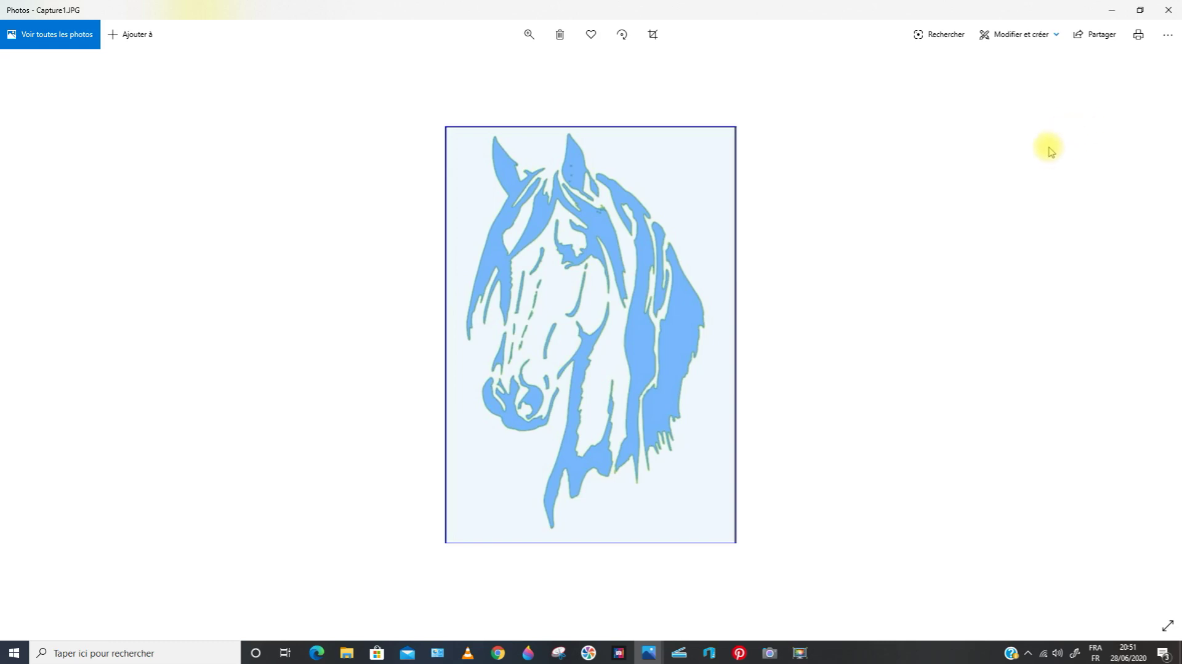
pyautogui.click(1168, 11)
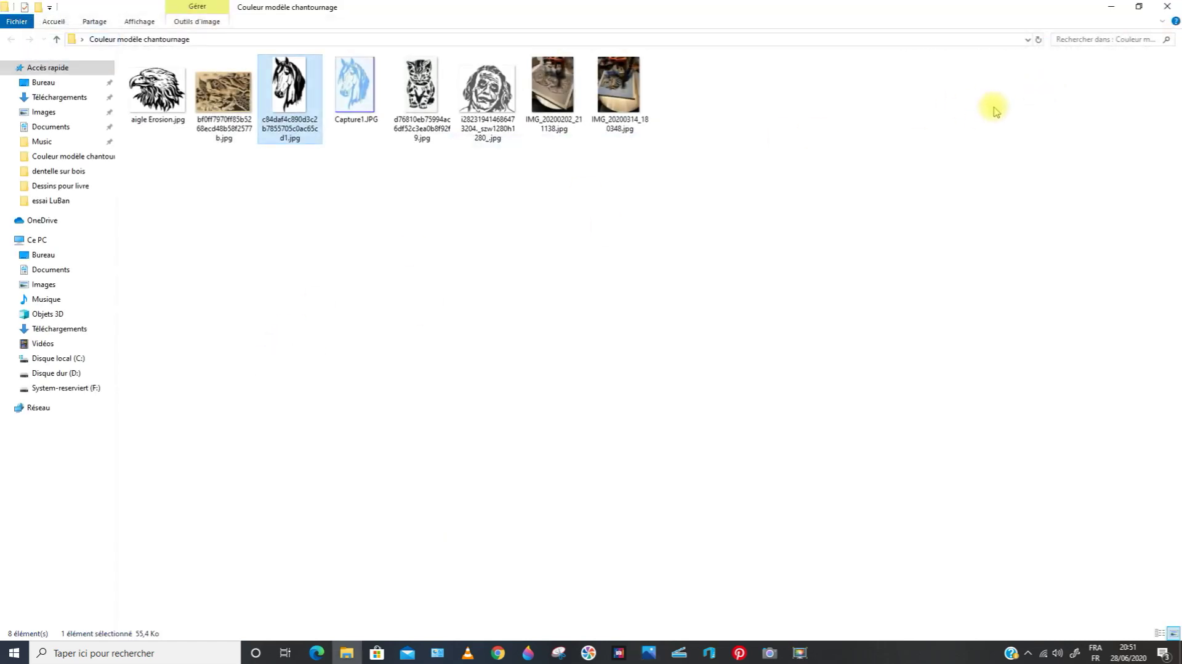
# Step: Switch to Inkscape and open aigle Erosion.jpg as an embedded image with the default import options, maximizing its window
pyautogui.click(1112, 9)
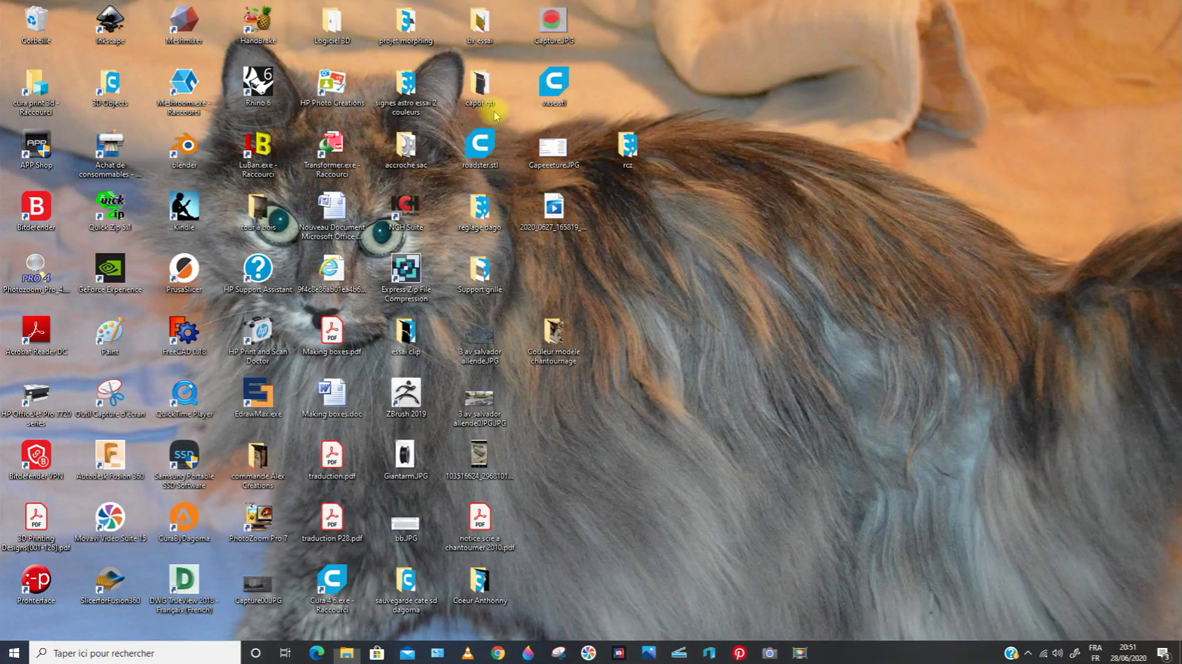
pyautogui.doubleClick(110, 21)
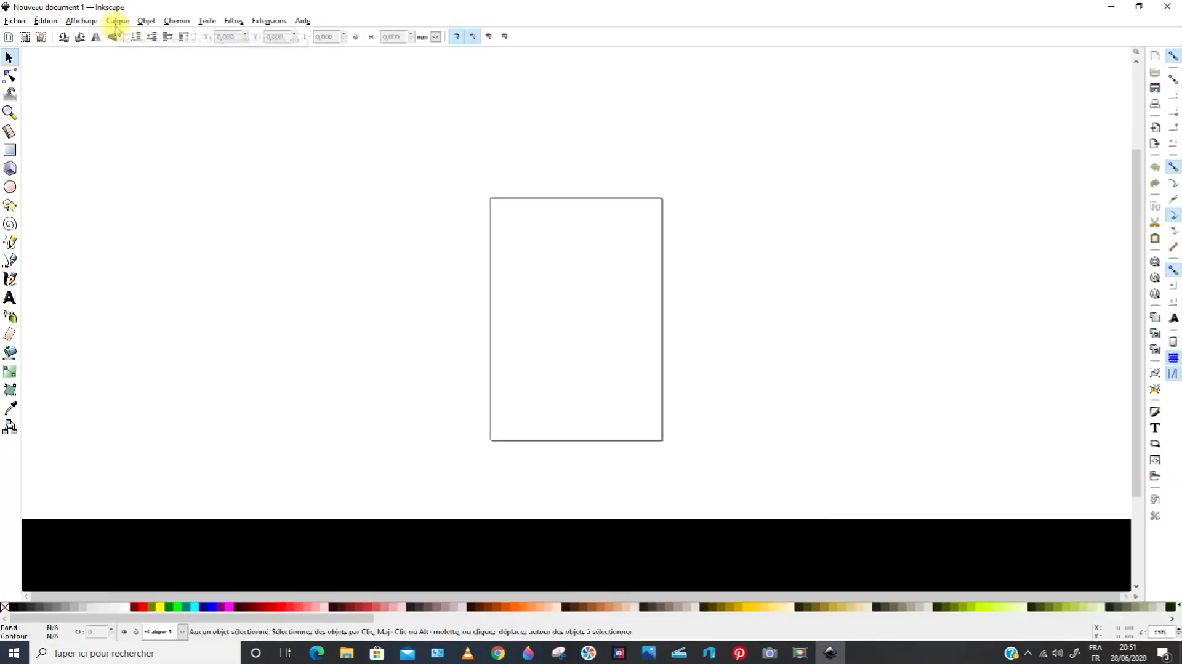
pyautogui.click(13, 22)
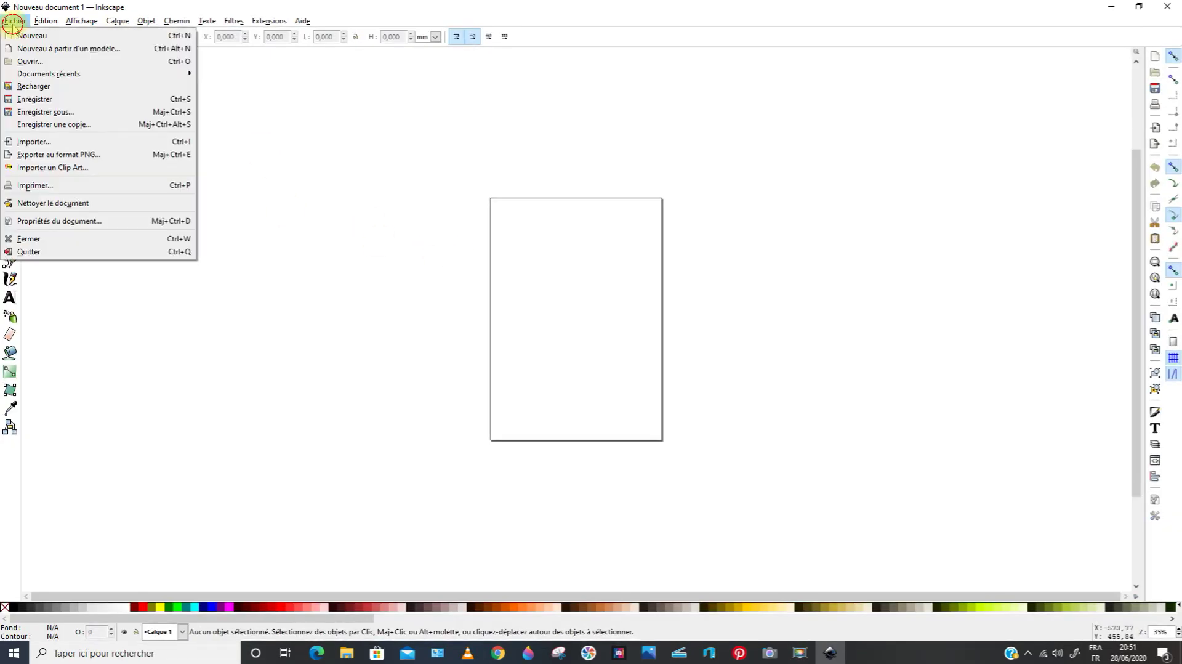
pyautogui.click(18, 62)
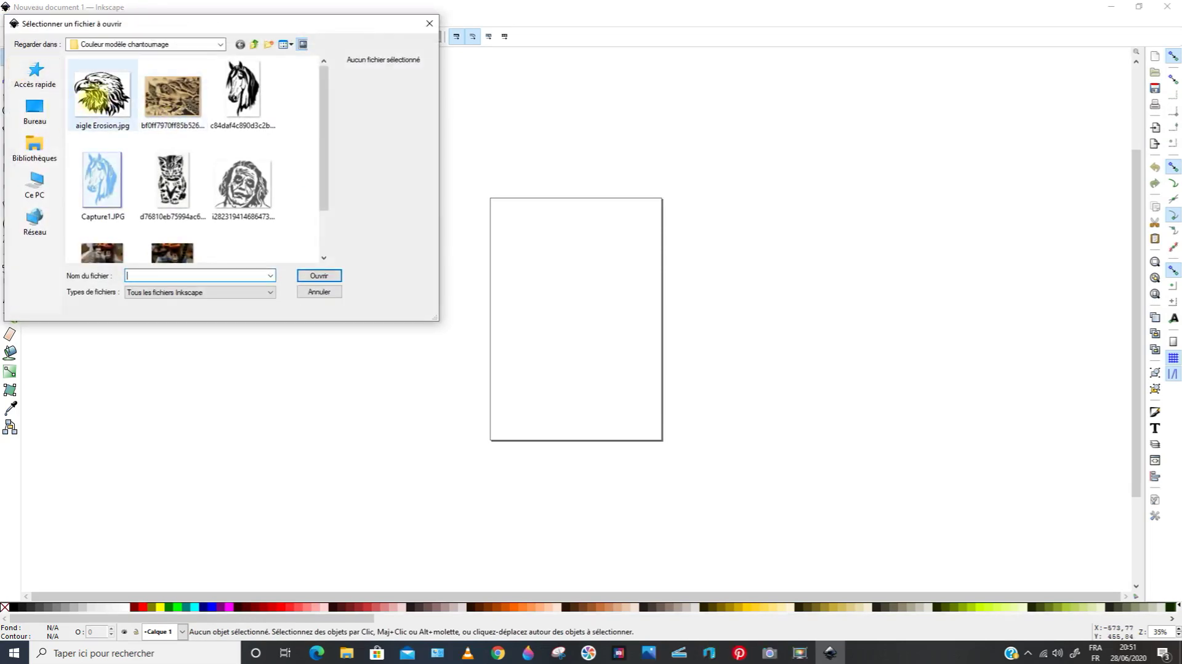
pyautogui.click(93, 93)
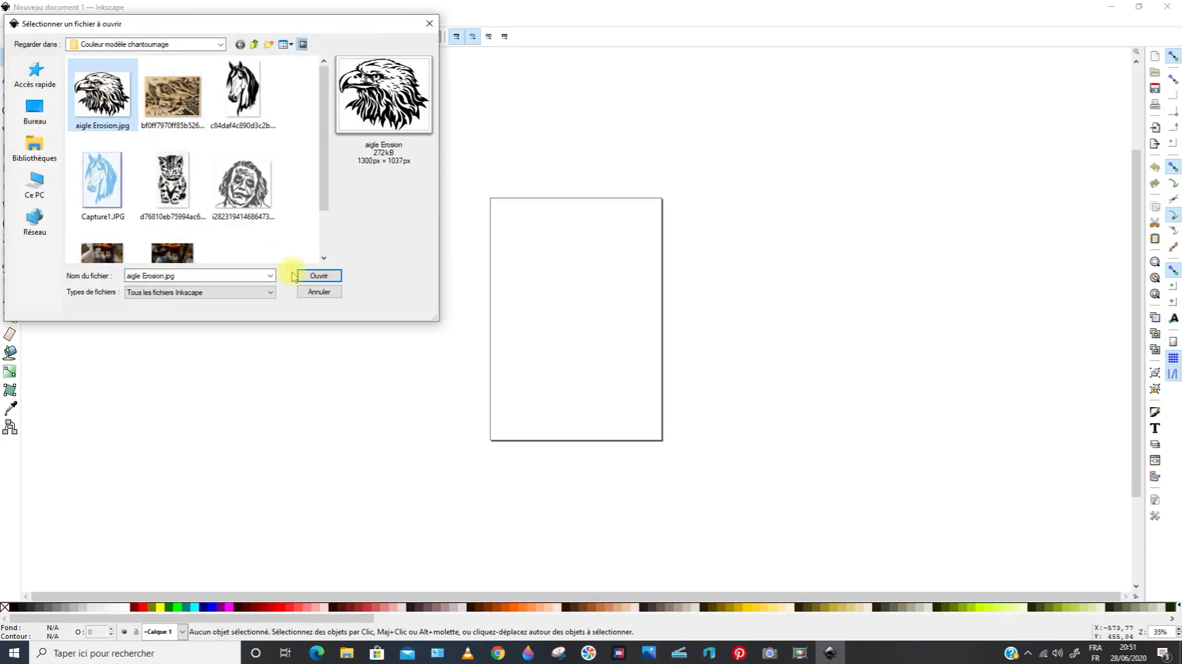
pyautogui.click(315, 276)
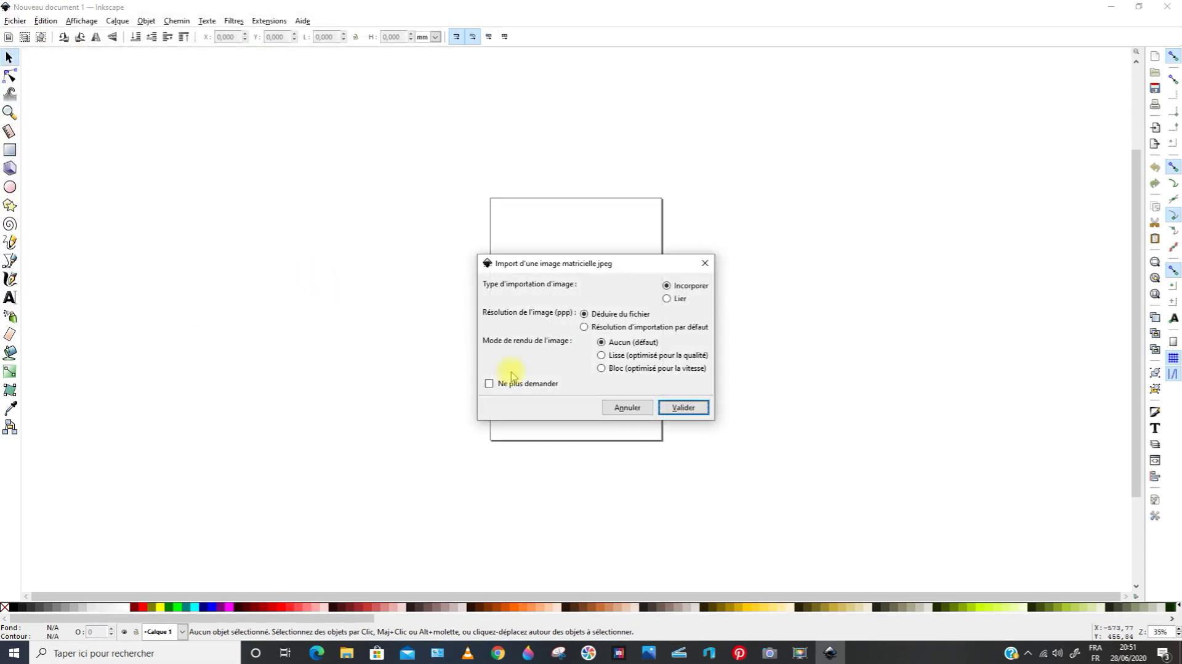
pyautogui.click(684, 408)
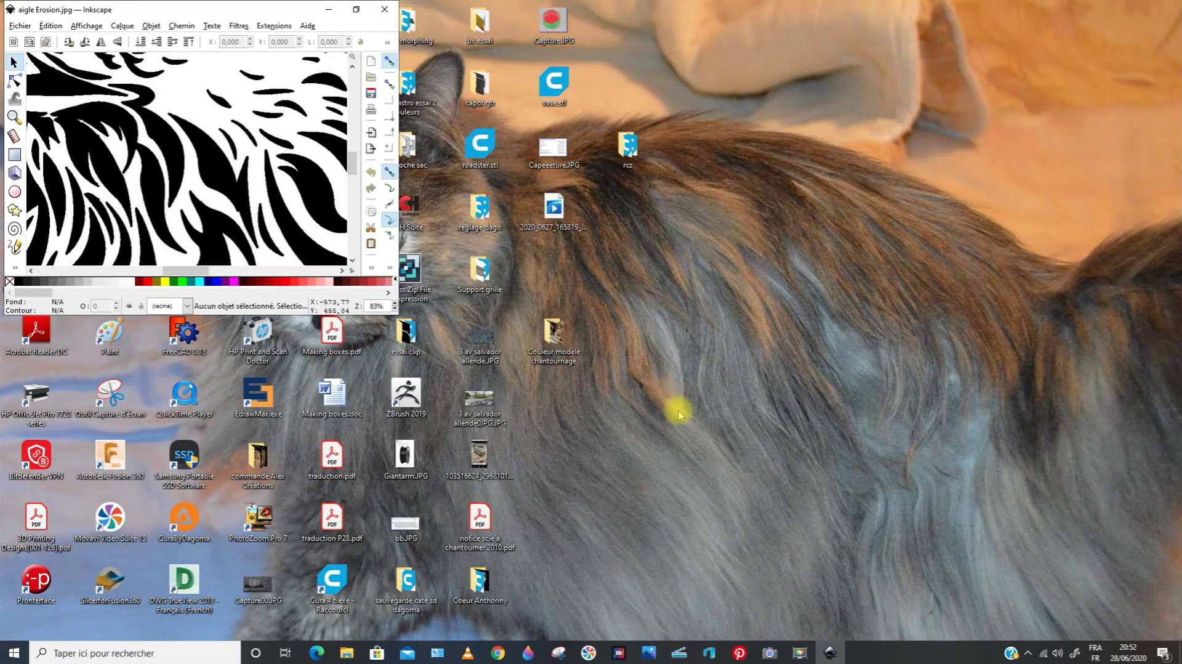
pyautogui.click(356, 9)
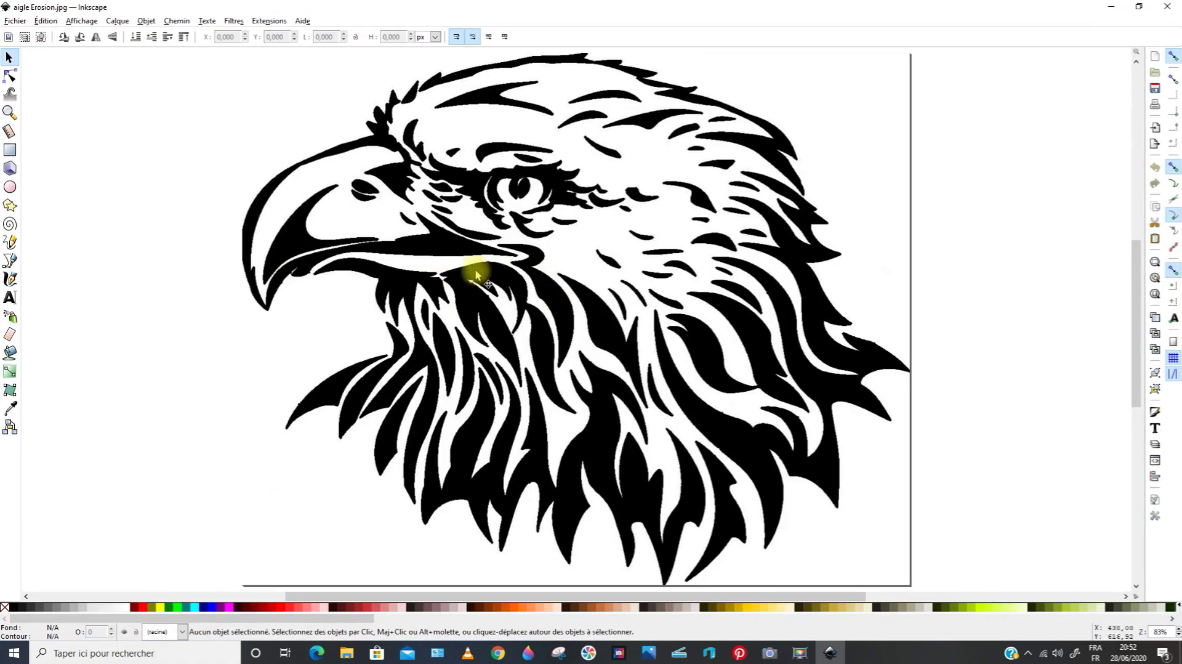
# Step: Start the Duochrome colour filter on the eagle image with live preview enabled
pyautogui.click(548, 311)
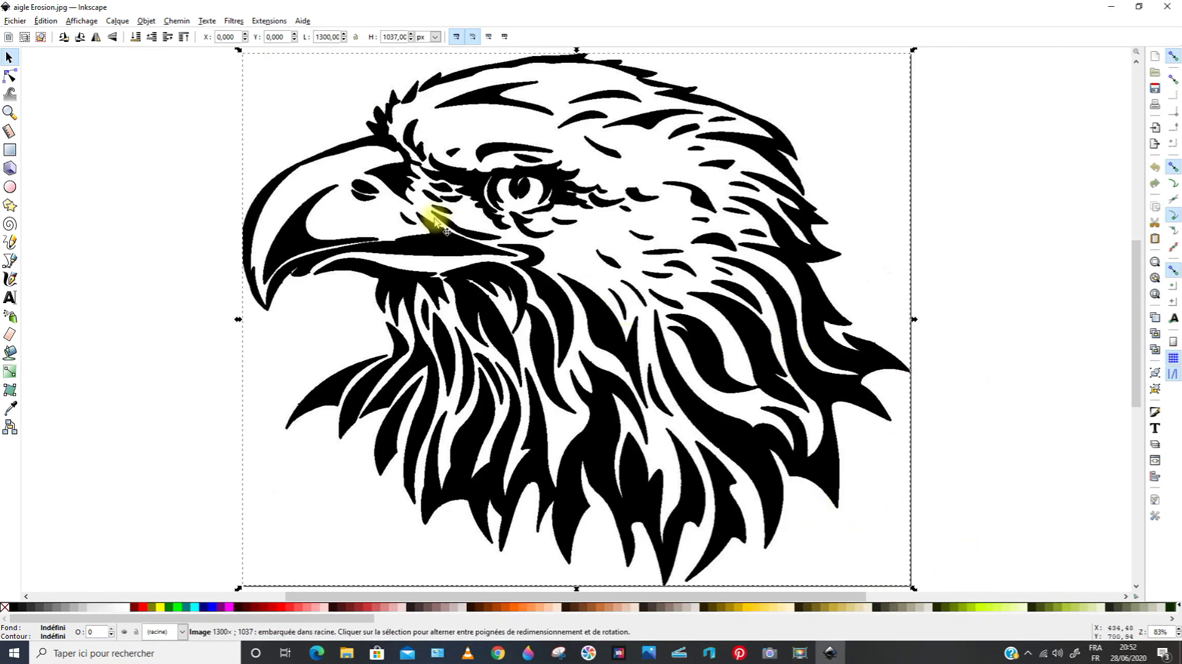
pyautogui.click(237, 22)
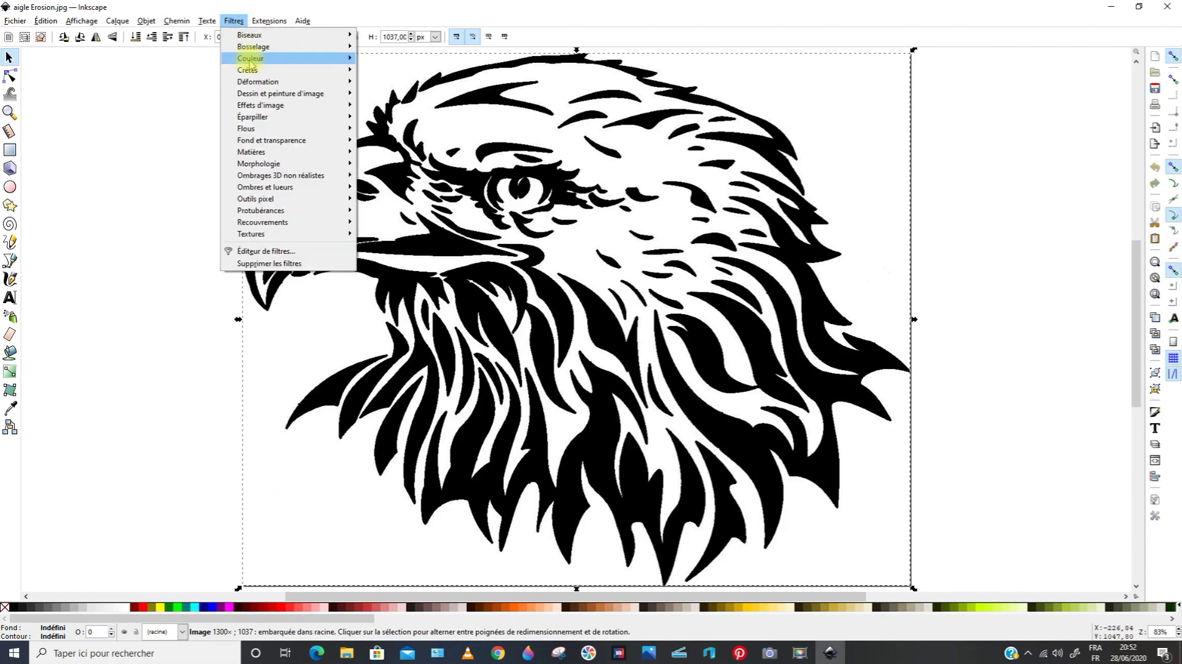
pyautogui.moveTo(246, 59)
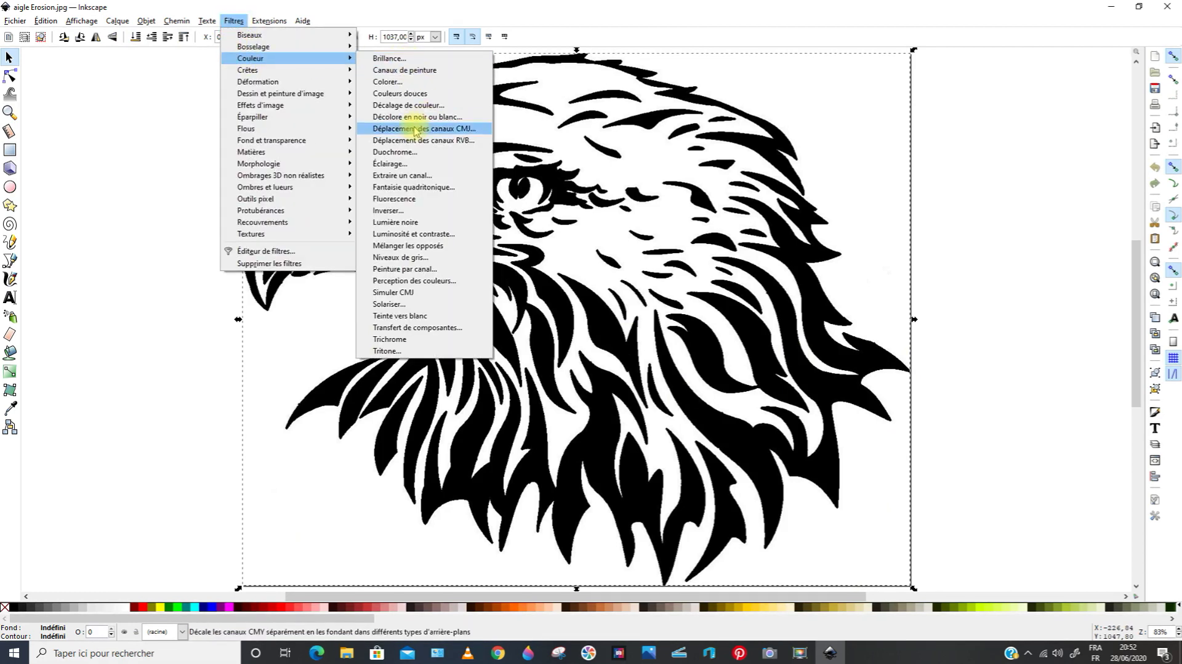
pyautogui.click(394, 152)
pyautogui.moveTo(566, 240); pyautogui.dragTo(970, 89)
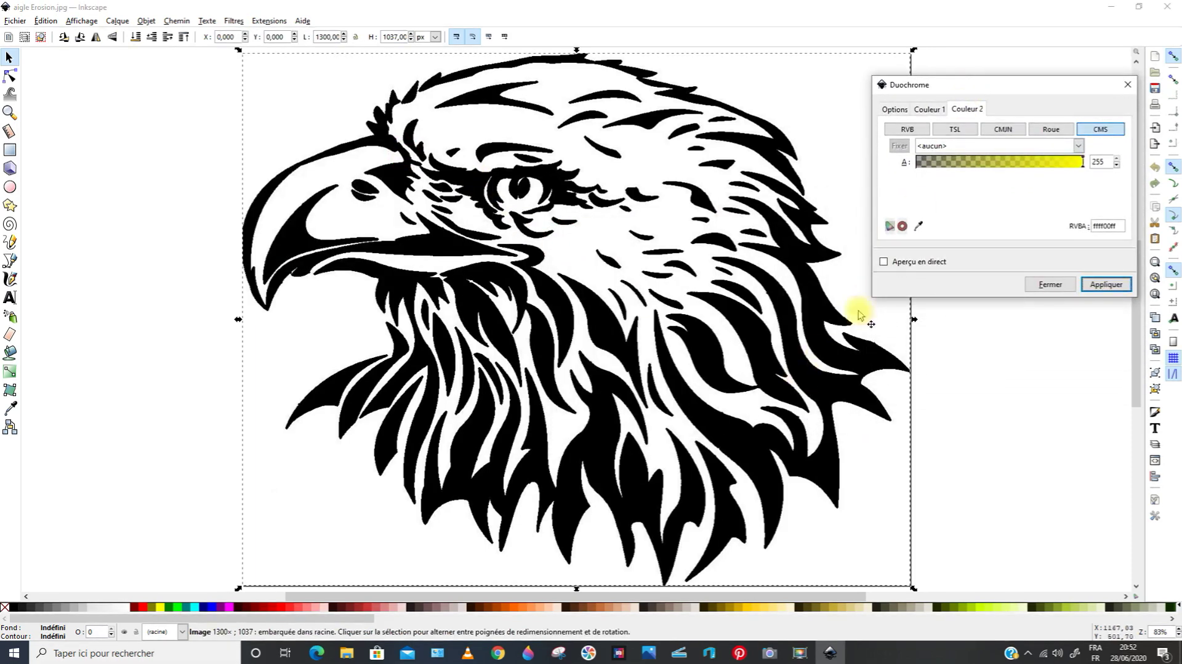
pyautogui.click(884, 262)
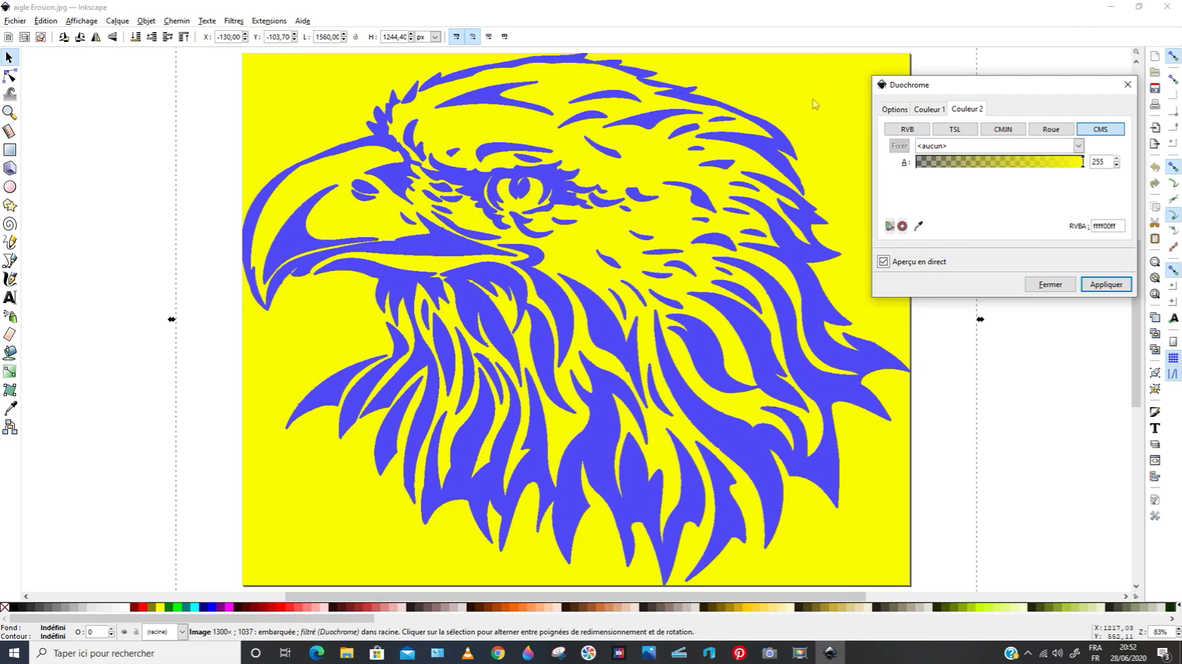
# Step: Set the opacity of the Duochrome filter's second colour, the yellow background, to 0
pyautogui.click(927, 110)
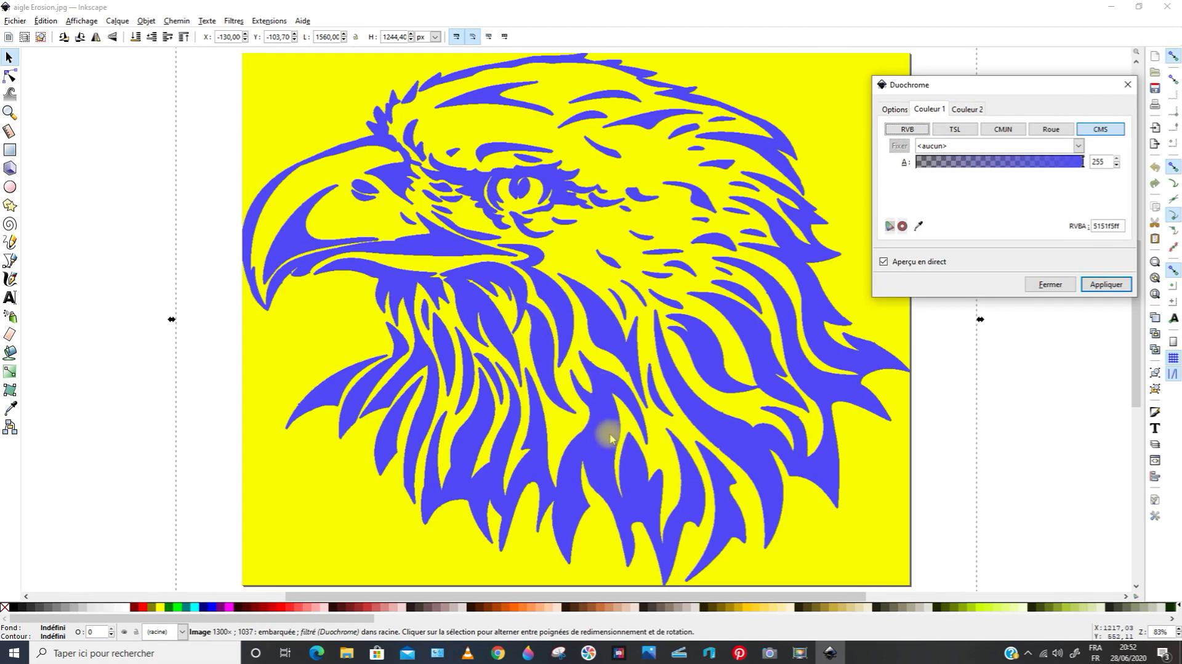
pyautogui.click(974, 112)
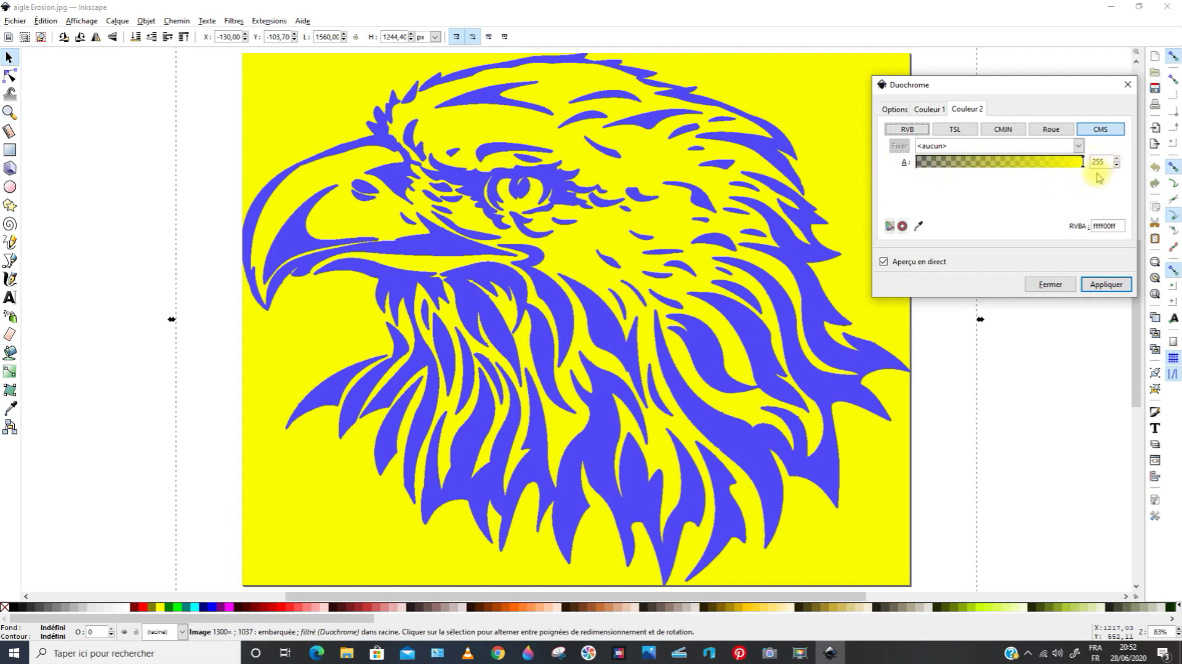
pyautogui.moveTo(1052, 170); pyautogui.dragTo(909, 172)
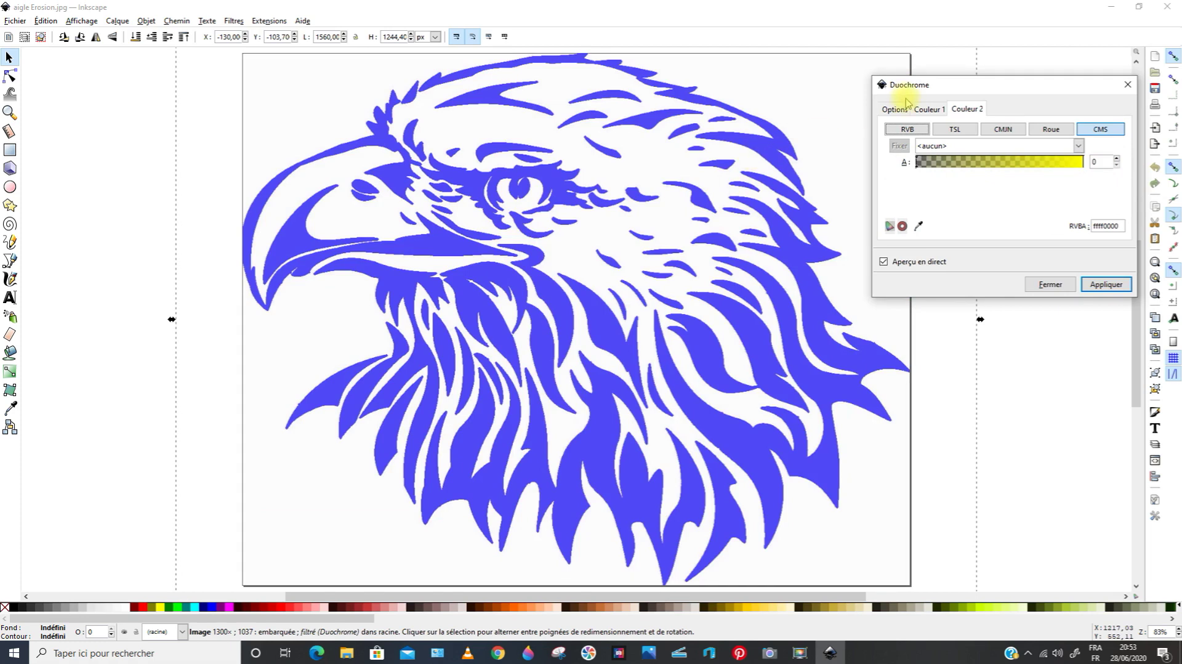
# Step: Lower the opacity of the Duochrome filter's first colour to 193
pyautogui.click(925, 111)
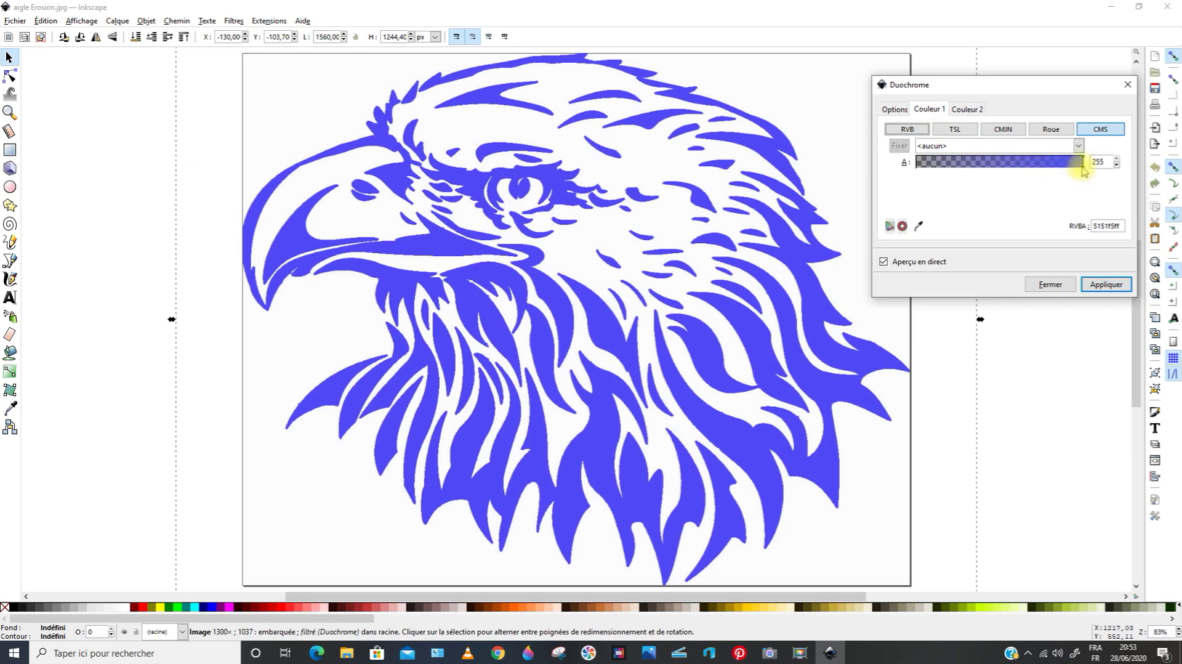
pyautogui.moveTo(1081, 164); pyautogui.dragTo(1001, 168)
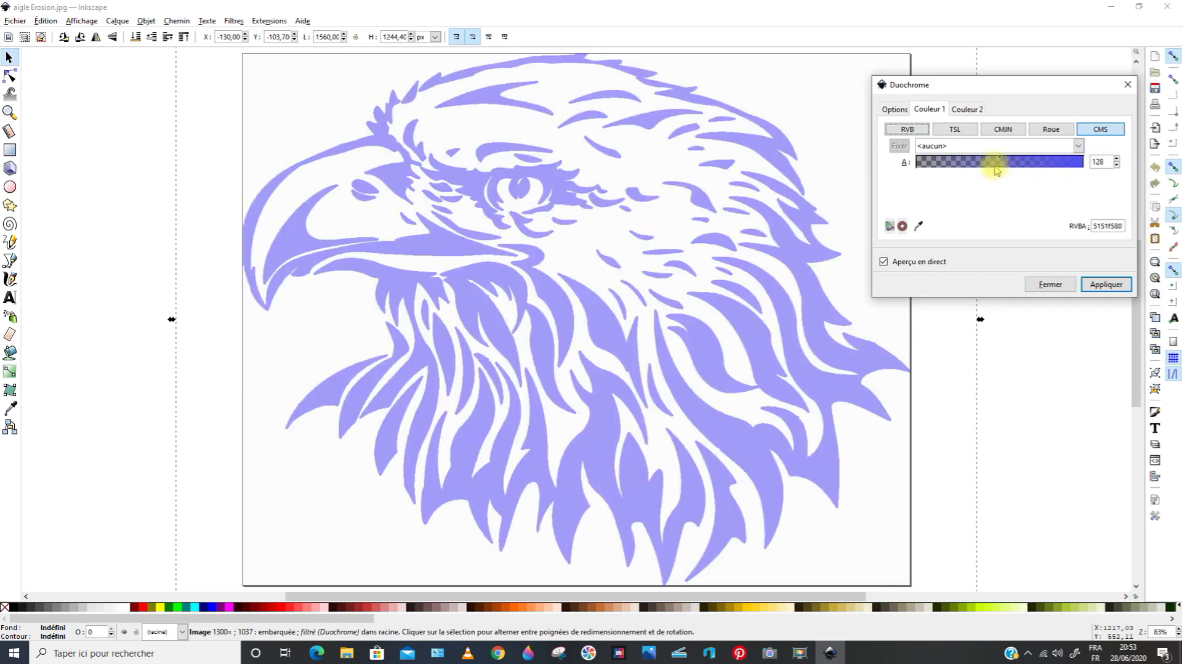
pyautogui.moveTo(999, 170); pyautogui.dragTo(1024, 169)
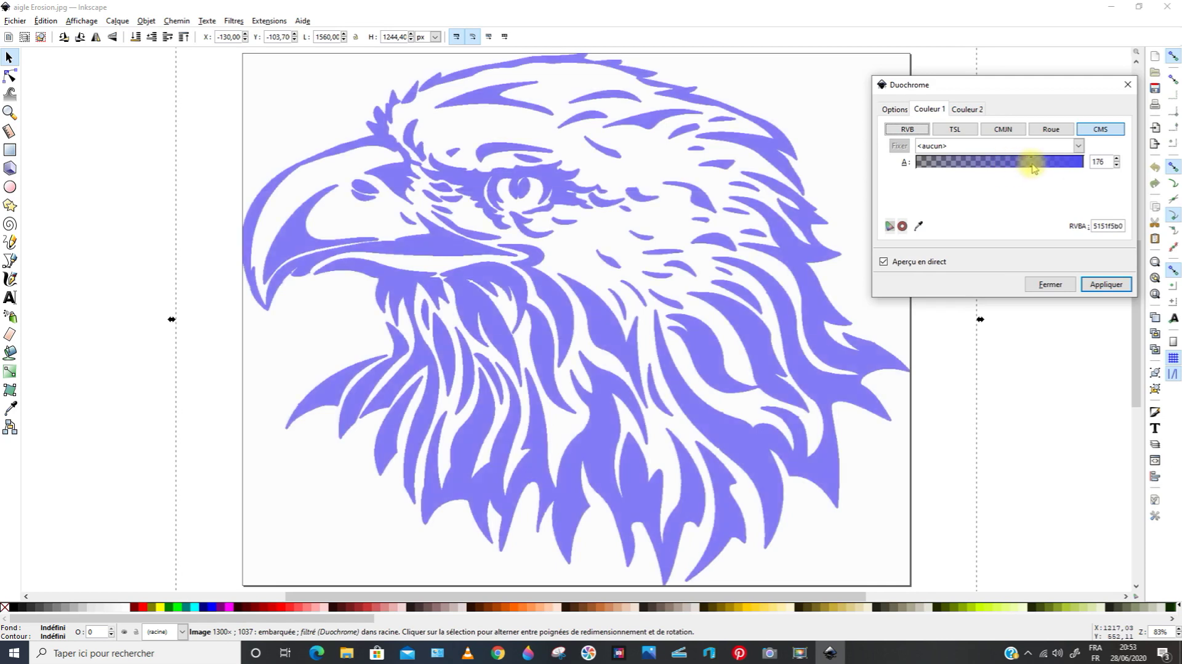
pyautogui.moveTo(1033, 168)
pyautogui.mouseDown()
pyautogui.moveTo(989, 168)
pyautogui.moveTo(1037, 169)
pyautogui.mouseUp()
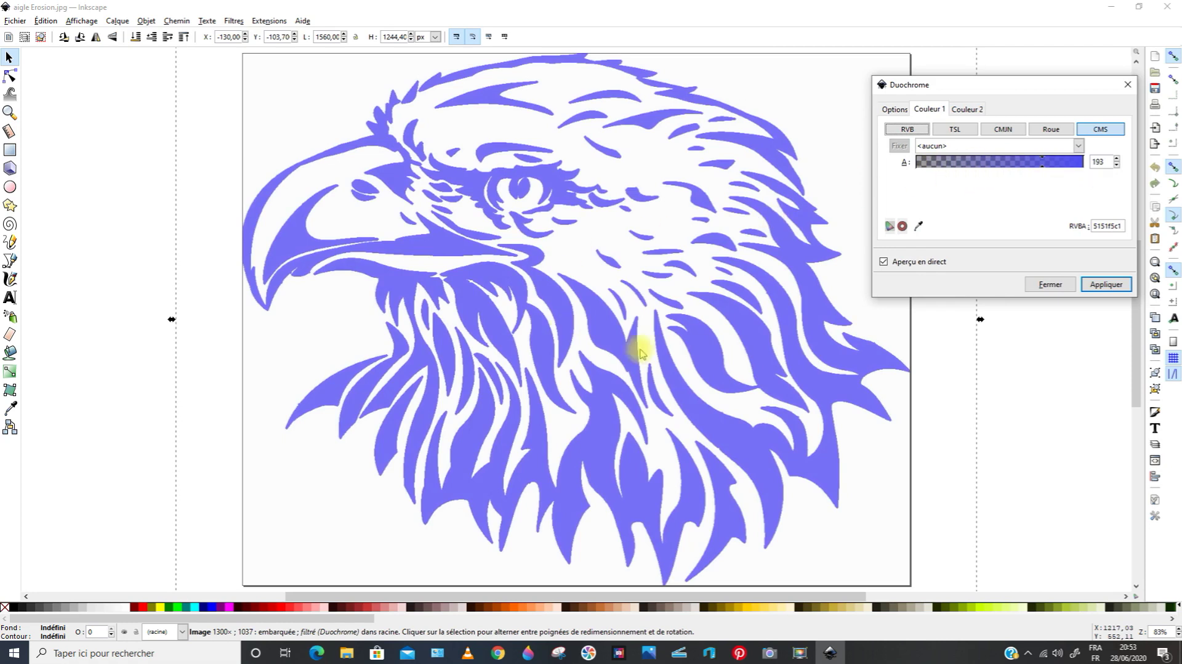
# Step: Change the first Duochrome colour from blue to a magenta hue (df51f5) using the colour wheel
pyautogui.click(1048, 129)
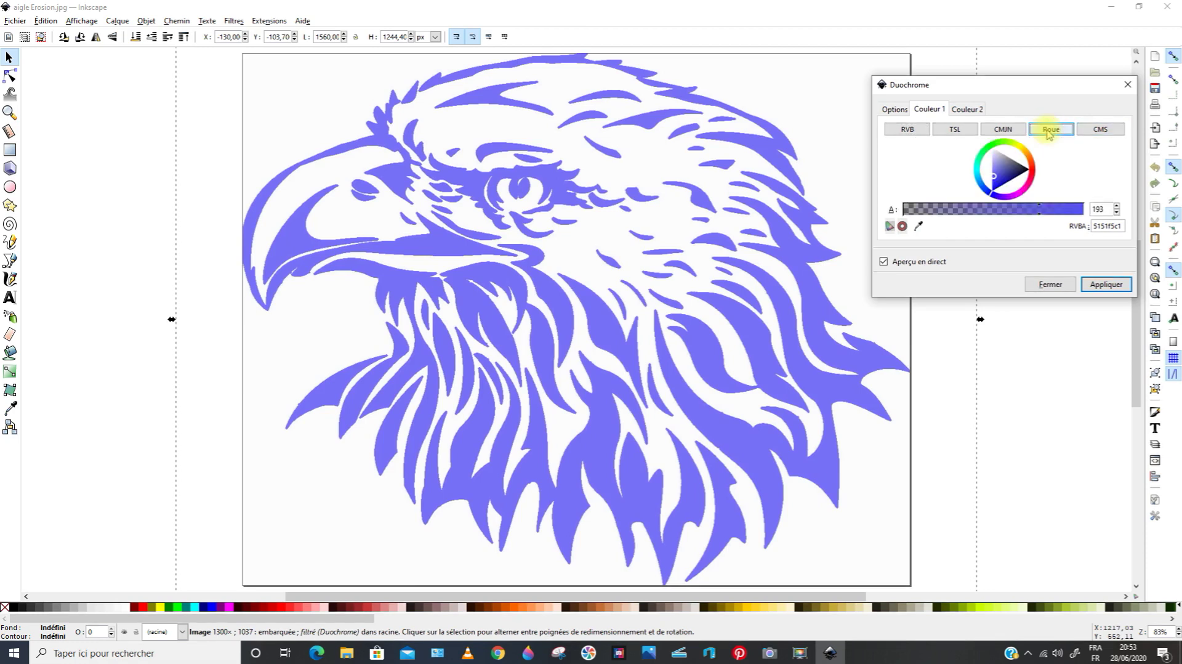
pyautogui.click(1015, 196)
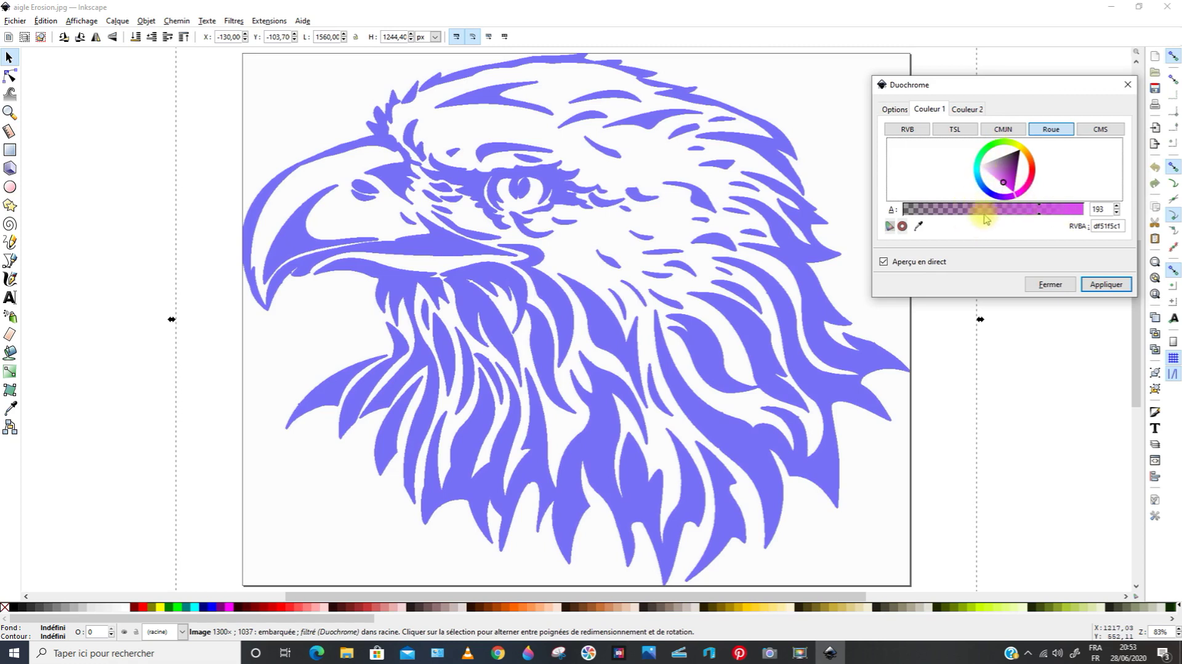
pyautogui.click(1111, 137)
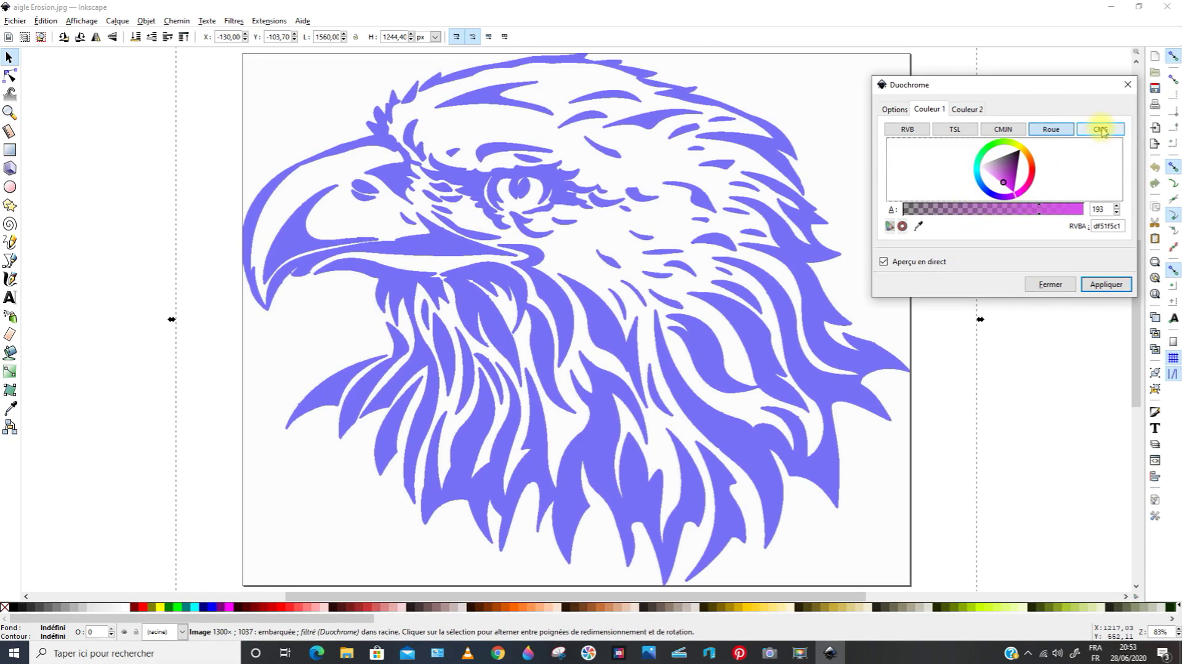
pyautogui.click(1103, 132)
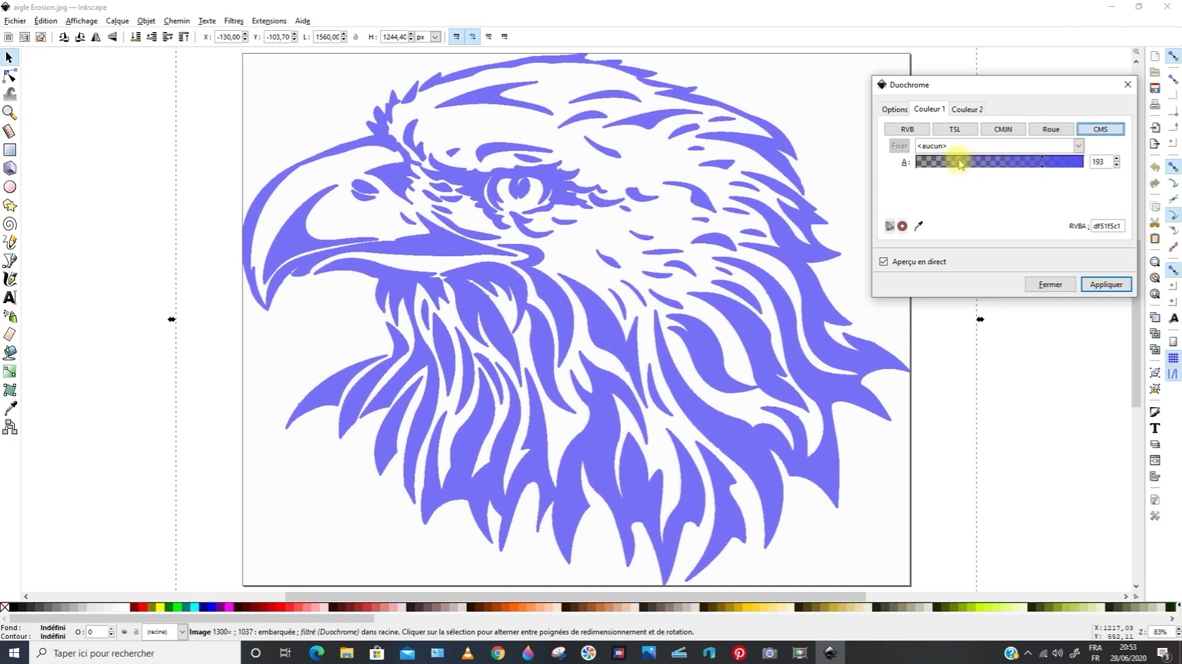
# Step: Set the first Duochrome colour's opacity to 153, apply the filter to the eagle and close the filter settings
pyautogui.click(1021, 163)
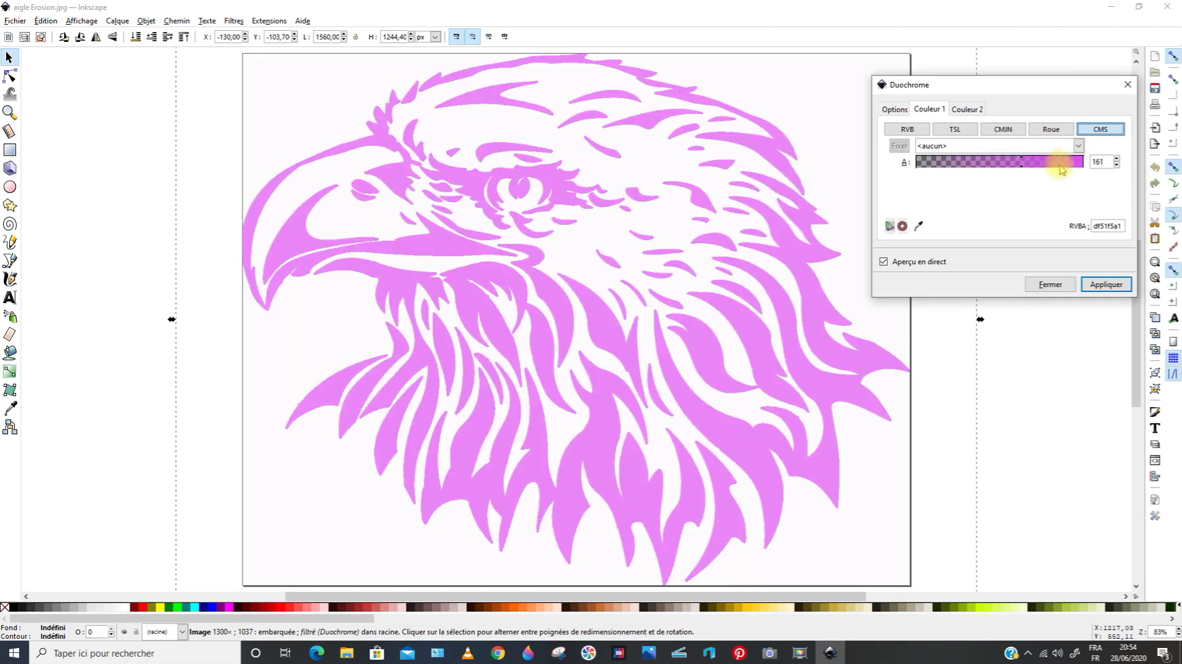
pyautogui.moveTo(1021, 171); pyautogui.dragTo(1064, 171)
pyautogui.moveTo(1063, 170); pyautogui.dragTo(936, 167)
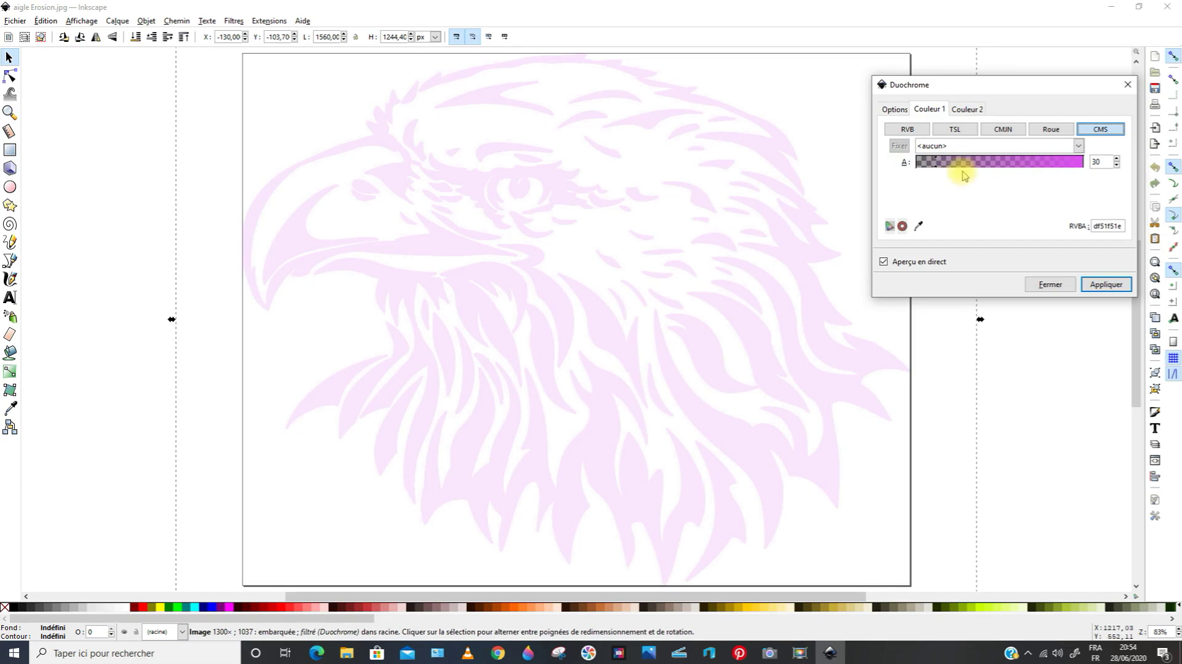
pyautogui.click(1017, 169)
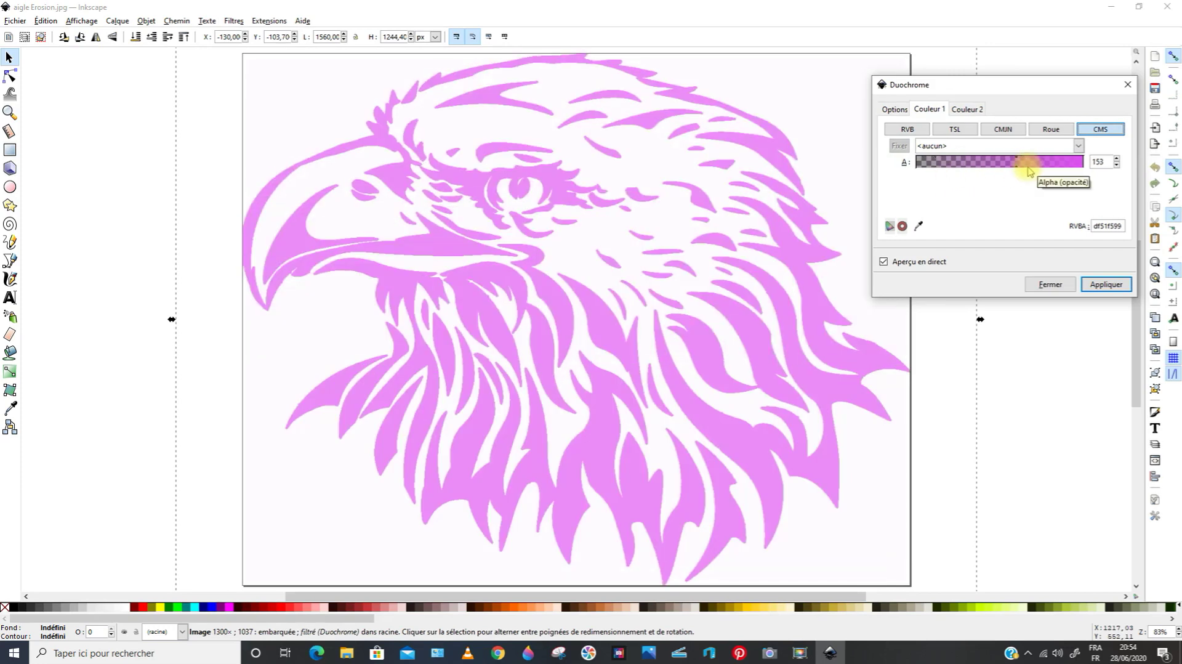
pyautogui.click(1095, 290)
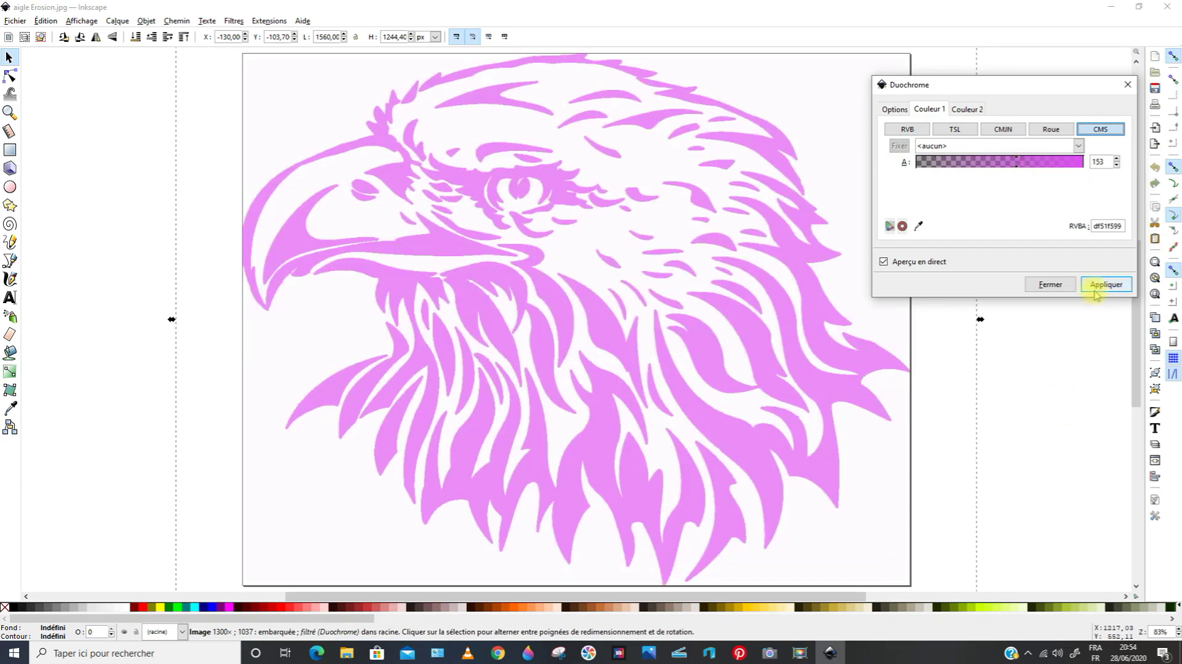
pyautogui.click(1127, 85)
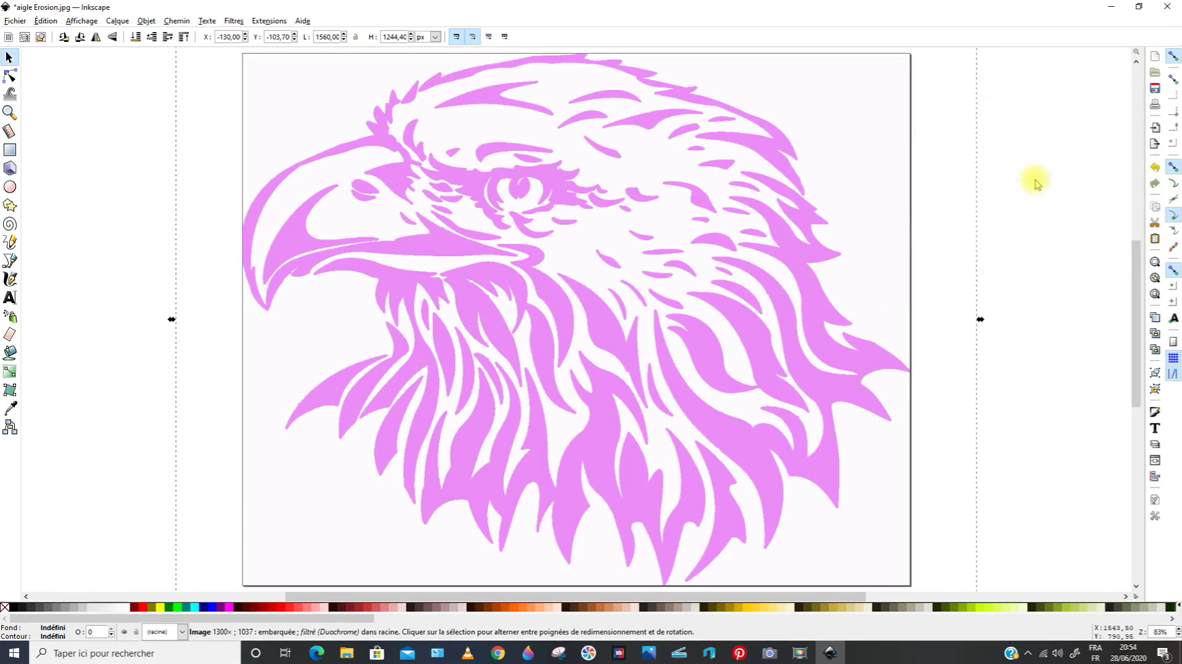
pyautogui.scroll(-2, 422, 280)
pyautogui.scroll(2, 424, 286)
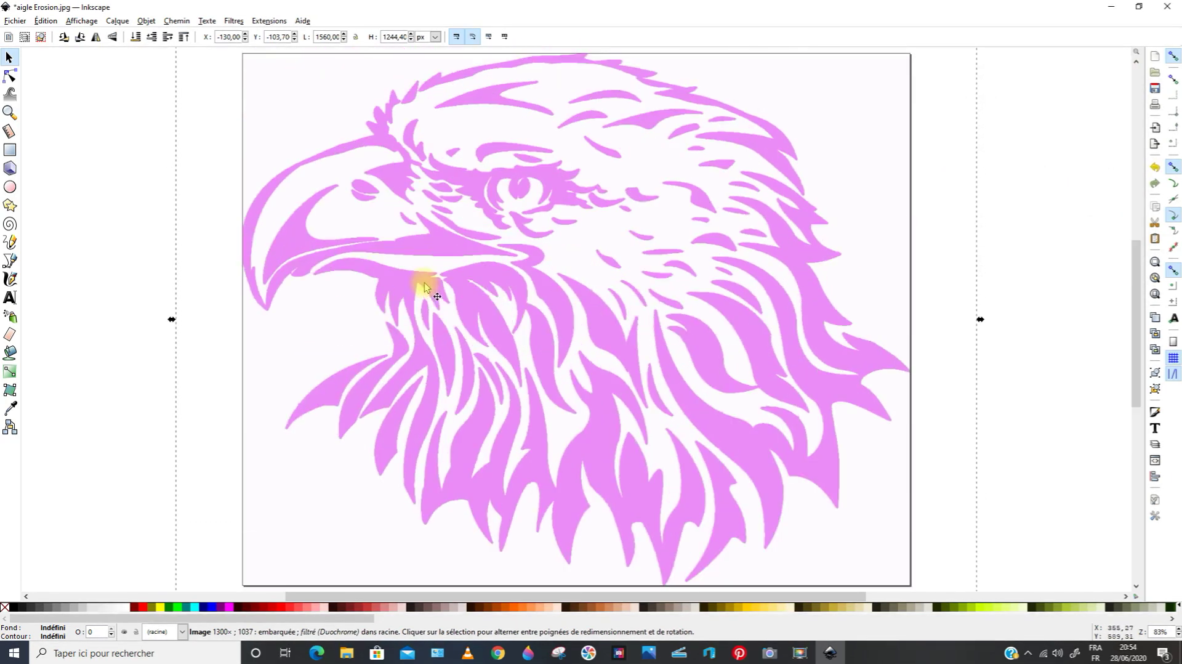
# Step: Export the selected eagle as aigle.png in the Couleur modèle chantournage folder, and close the document without saving
pyautogui.click(14, 21)
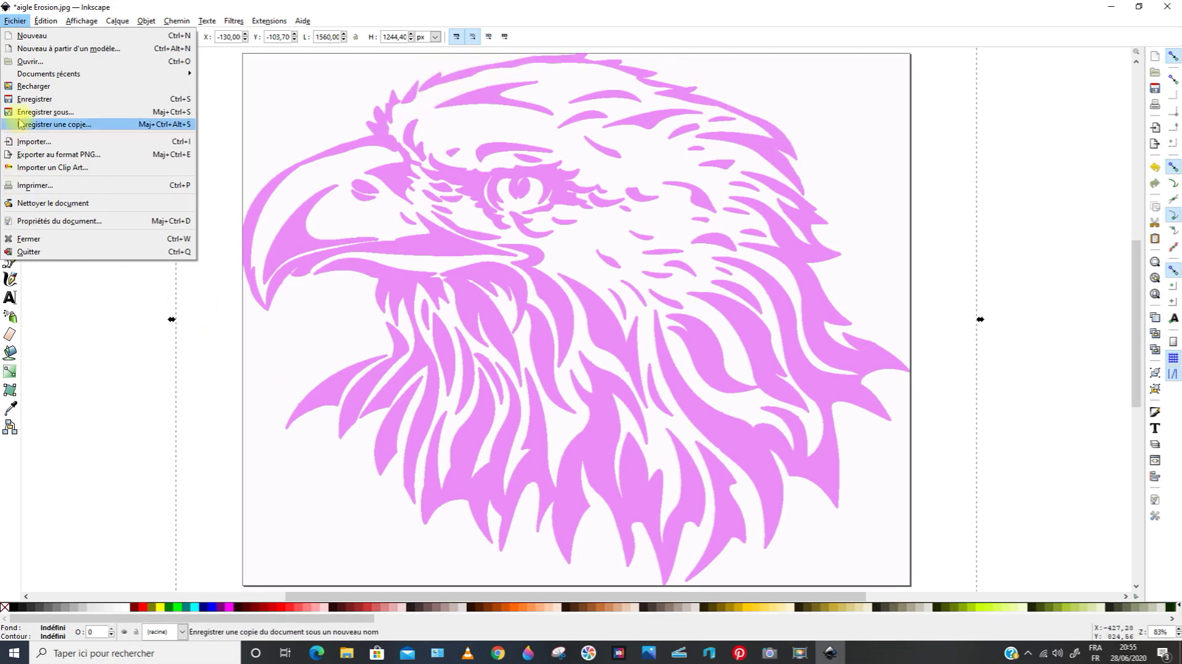
pyautogui.click(53, 155)
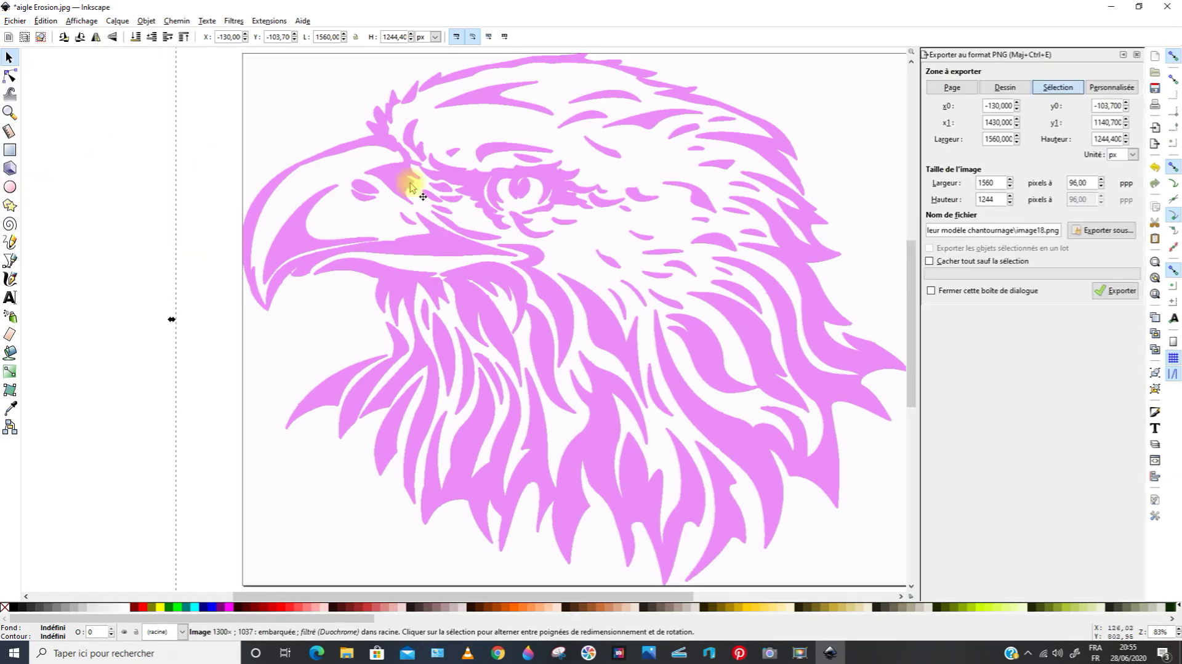
pyautogui.click(1083, 232)
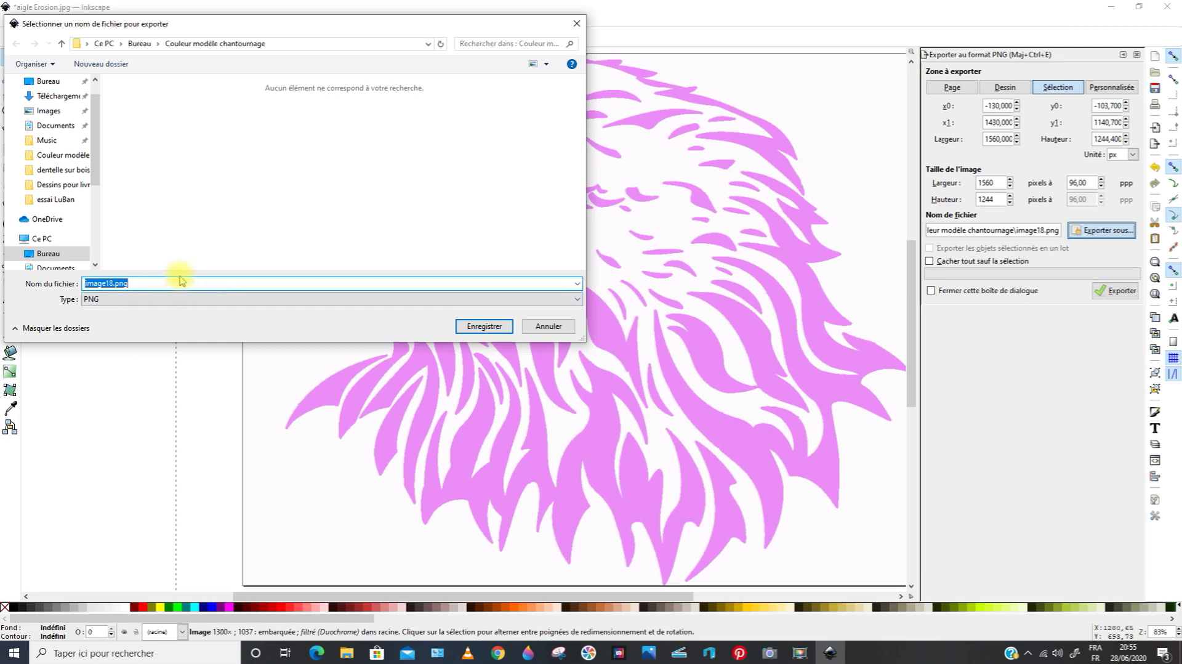
pyautogui.write('aigle')
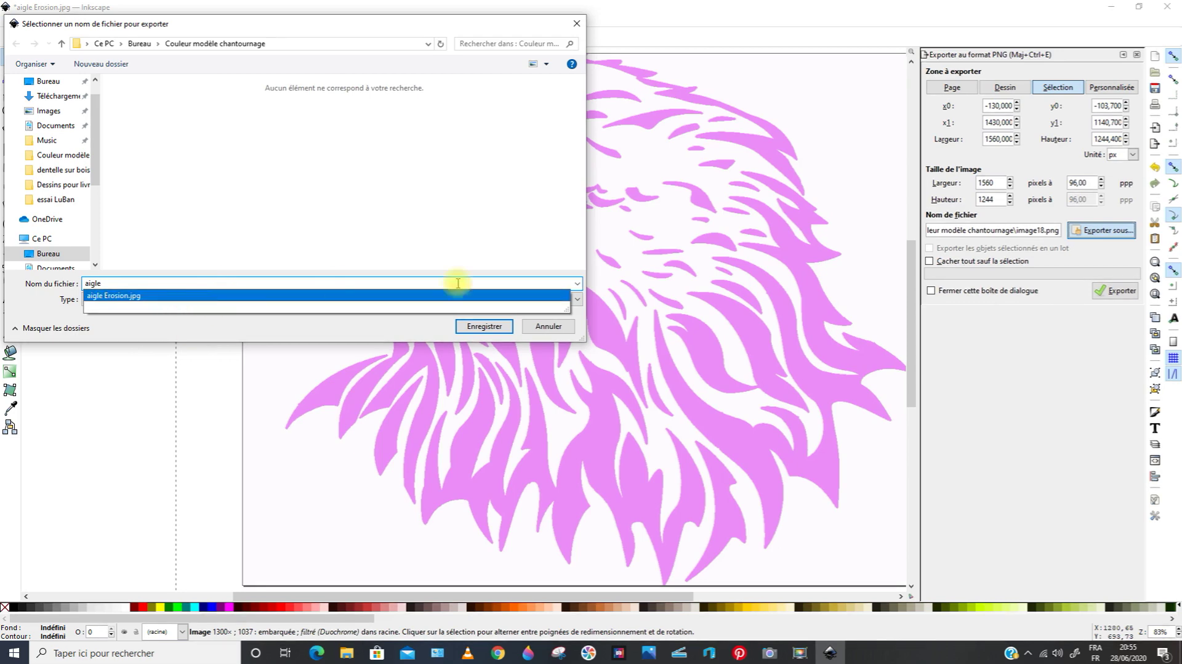
pyautogui.click(483, 326)
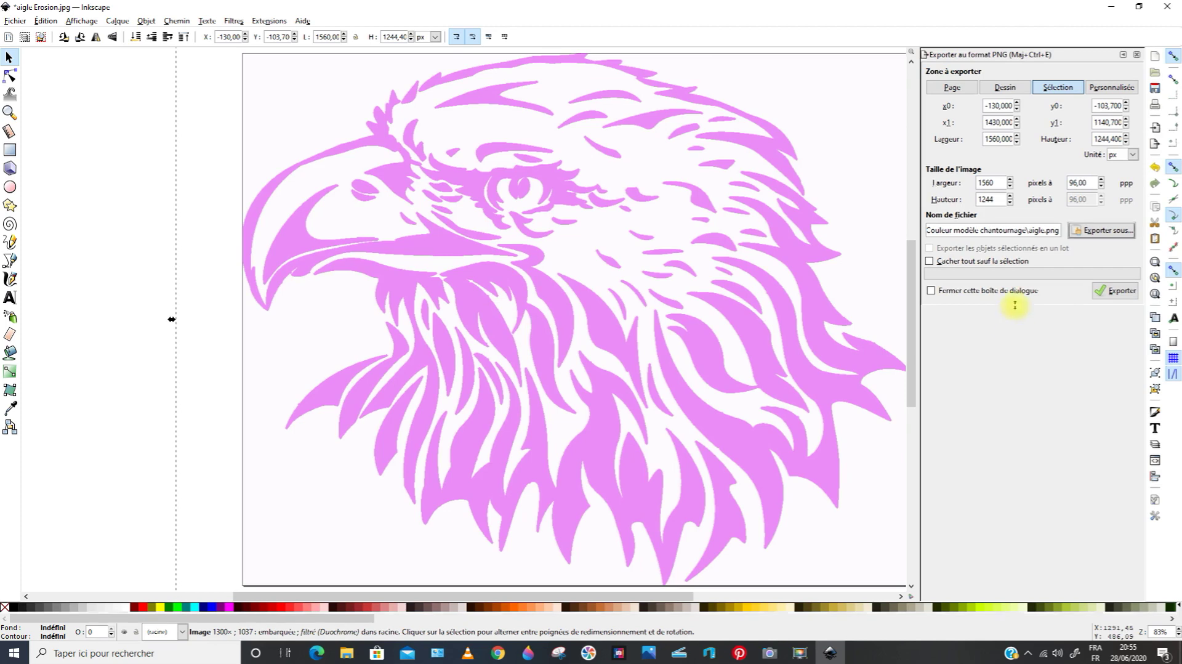
pyautogui.click(1121, 291)
pyautogui.click(1112, 292)
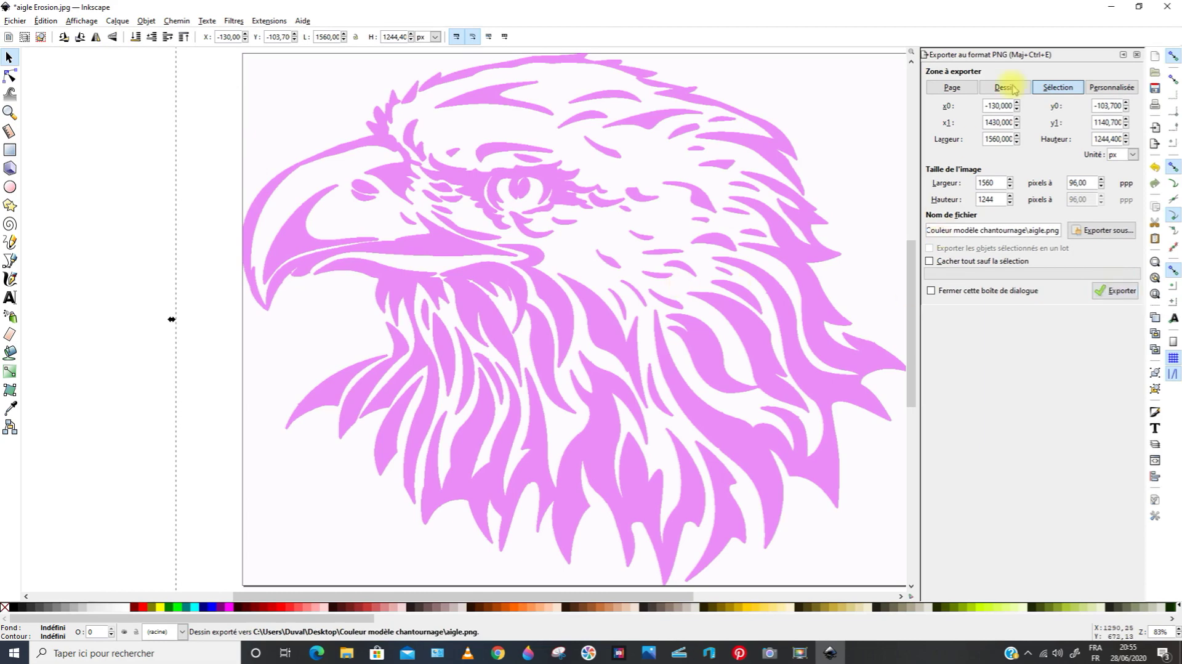
pyautogui.click(1166, 7)
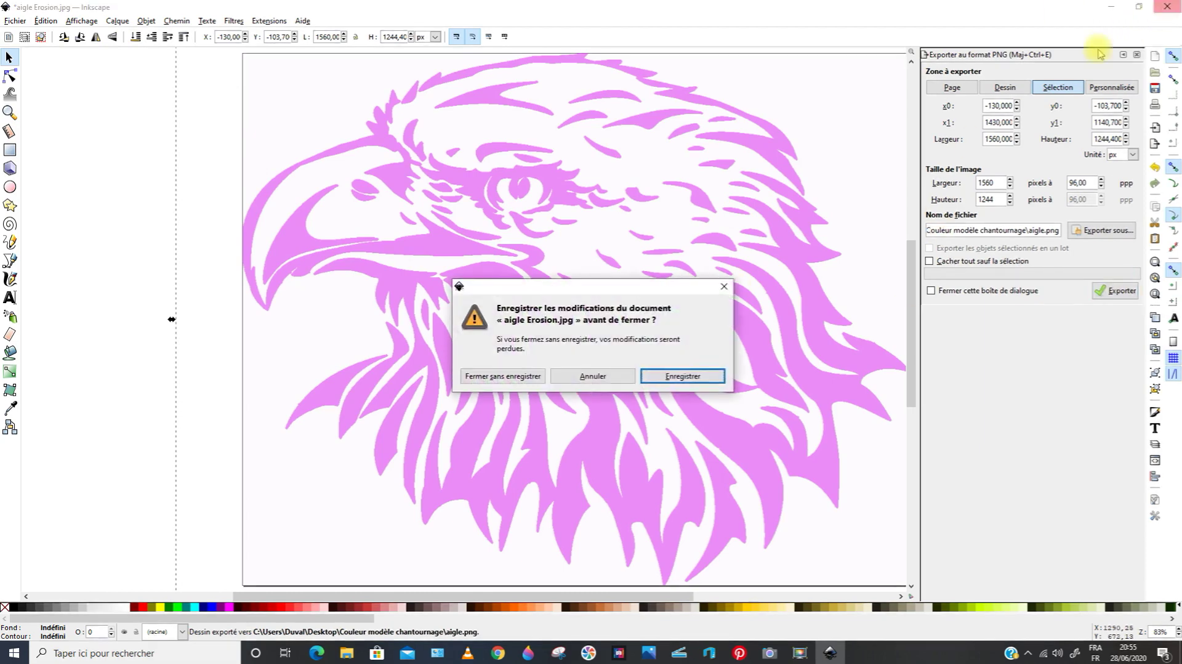
pyautogui.click(494, 376)
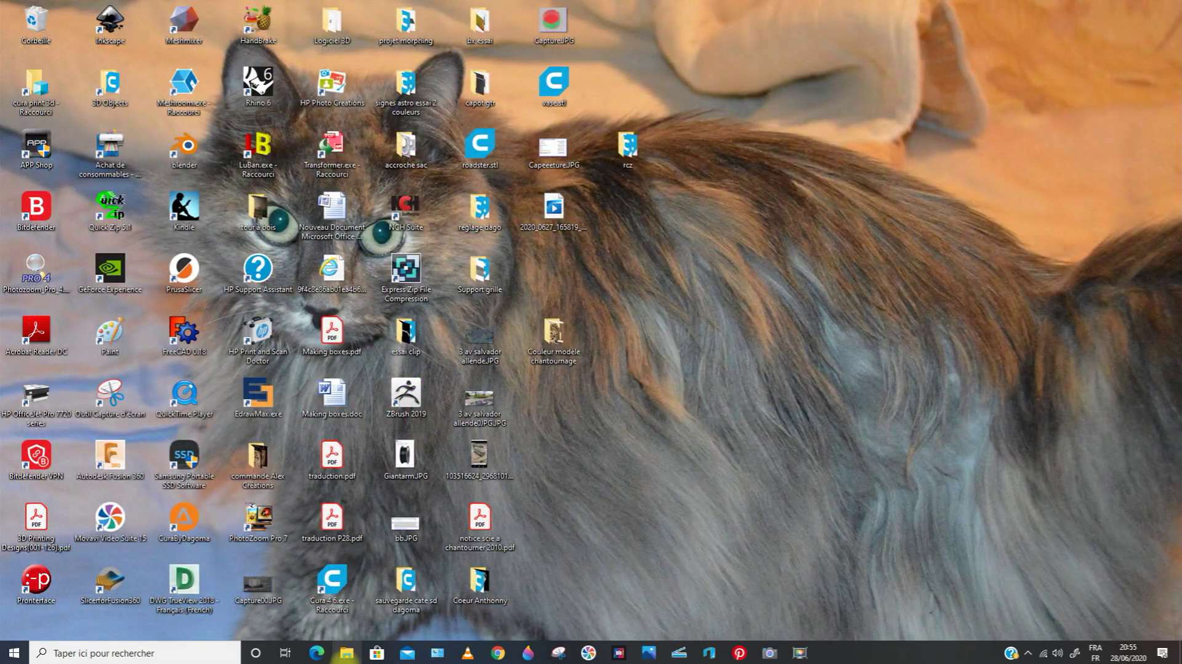
# Step: Look at the turtle picture in File Explorer's Couleur modèle chantournage folder, and return to the desktop
pyautogui.click(337, 656)
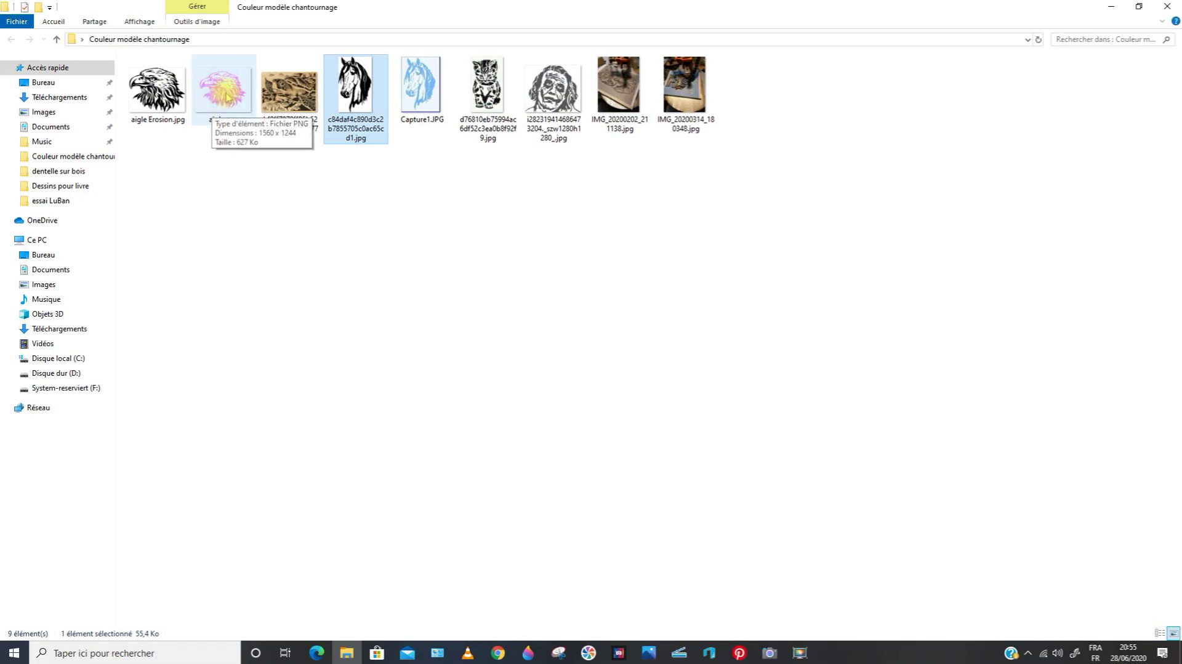
pyautogui.doubleClick(288, 92)
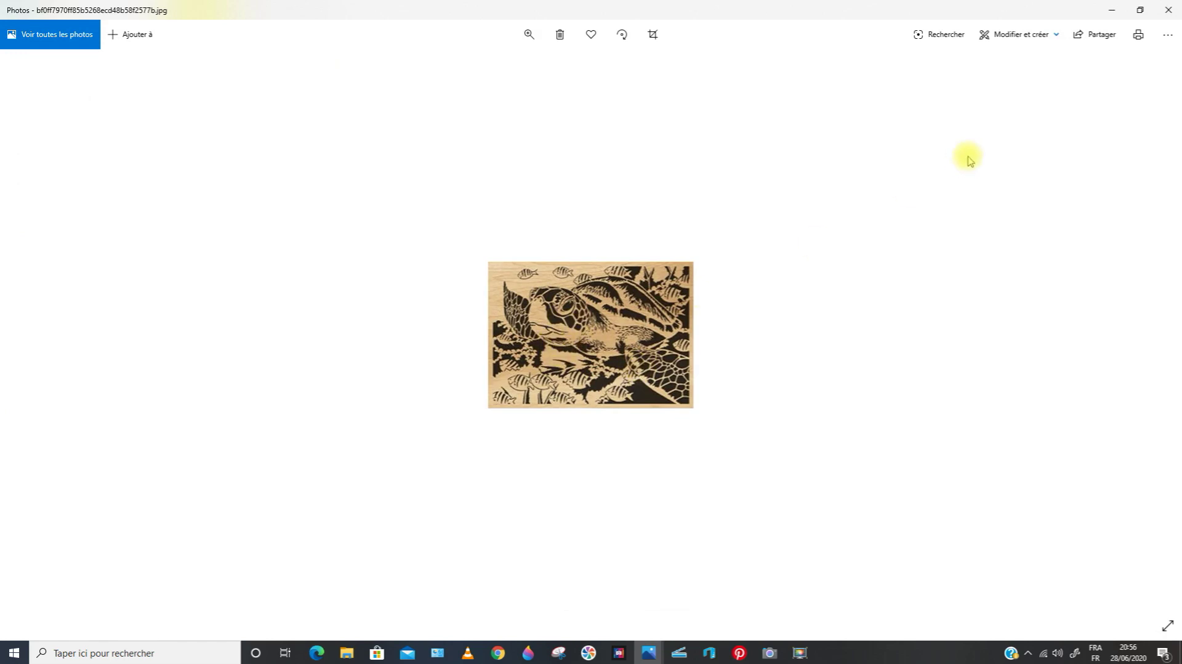
pyautogui.click(1166, 10)
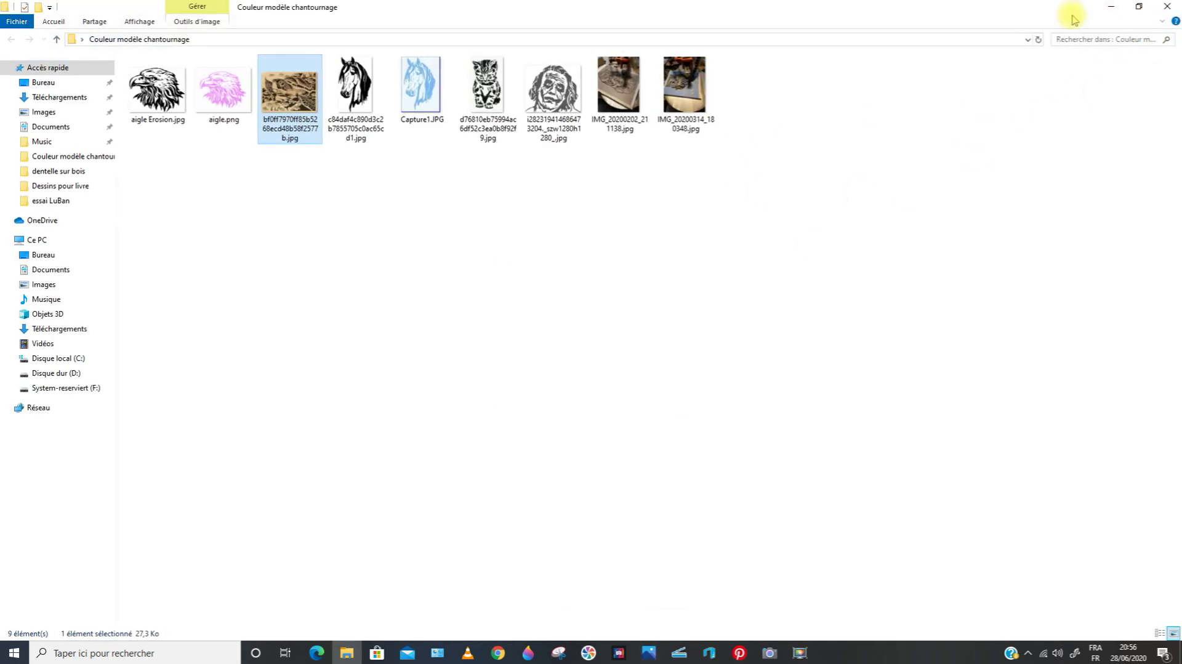
pyautogui.click(1112, 10)
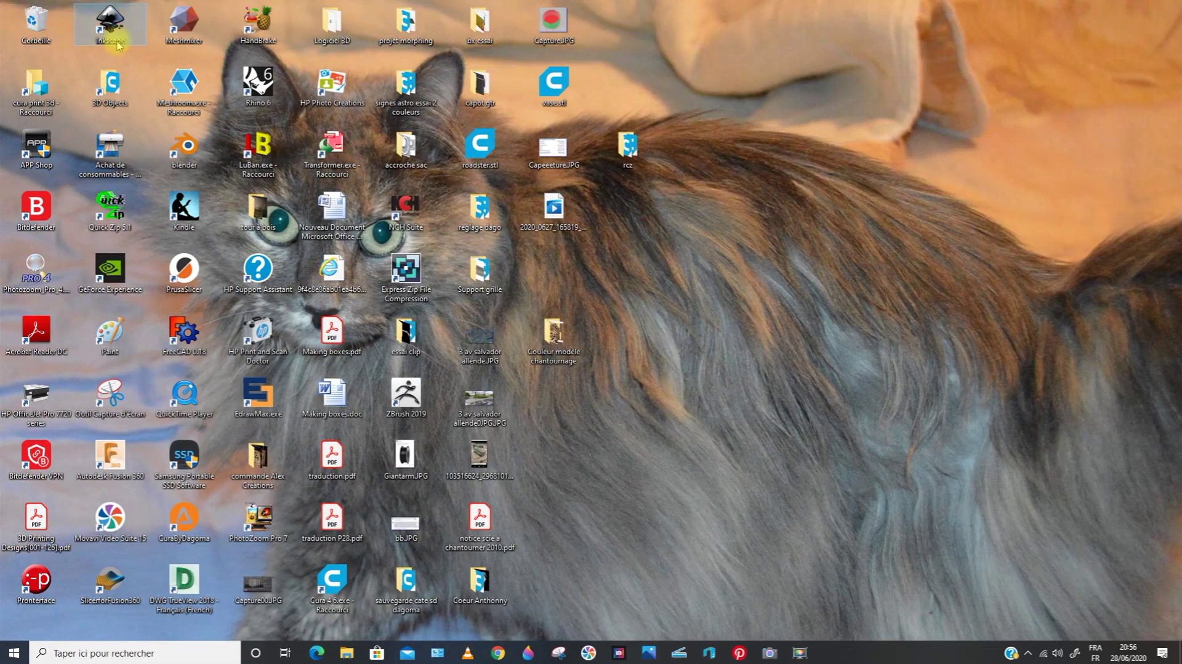
# Step: Open the turtle image bf0ff7970ff85b5268ecd48b58f2577b.jpg in Inkscape, embedded with its resolution taken from the file
pyautogui.doubleClick(116, 43)
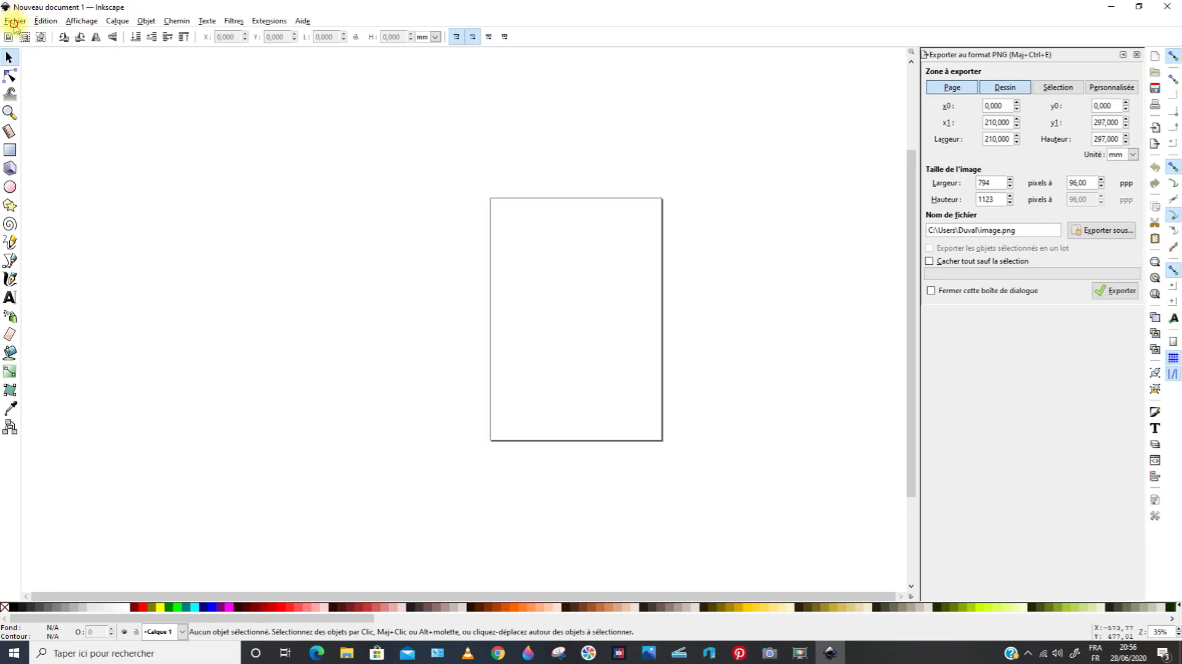
pyautogui.click(14, 22)
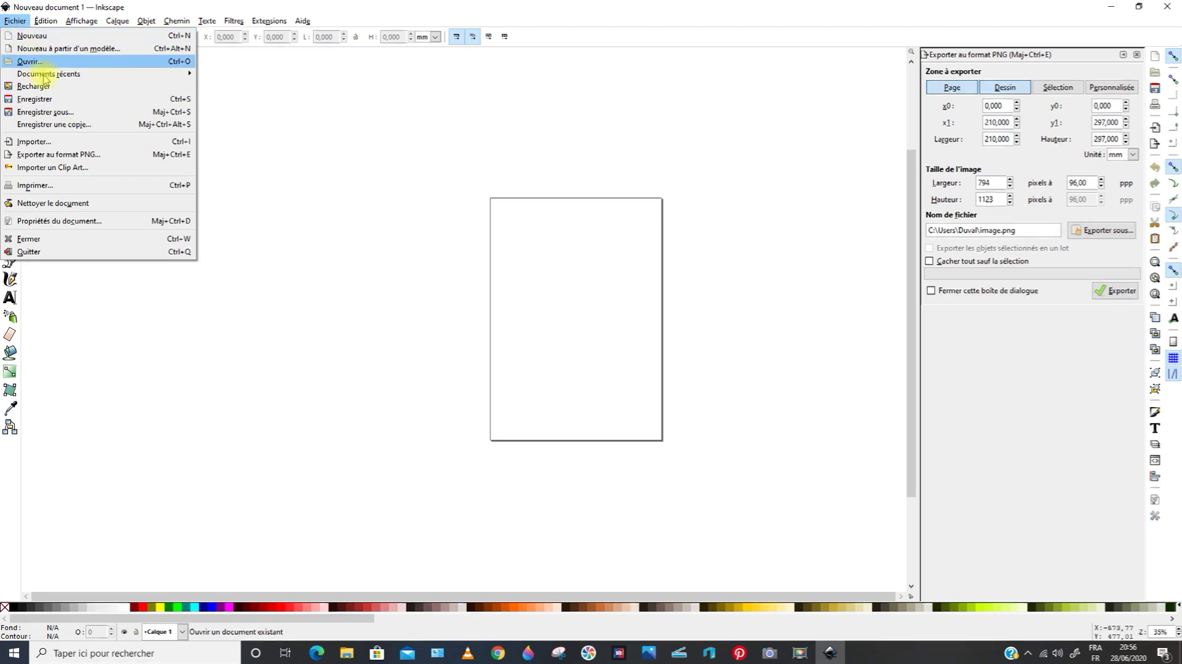
pyautogui.click(39, 61)
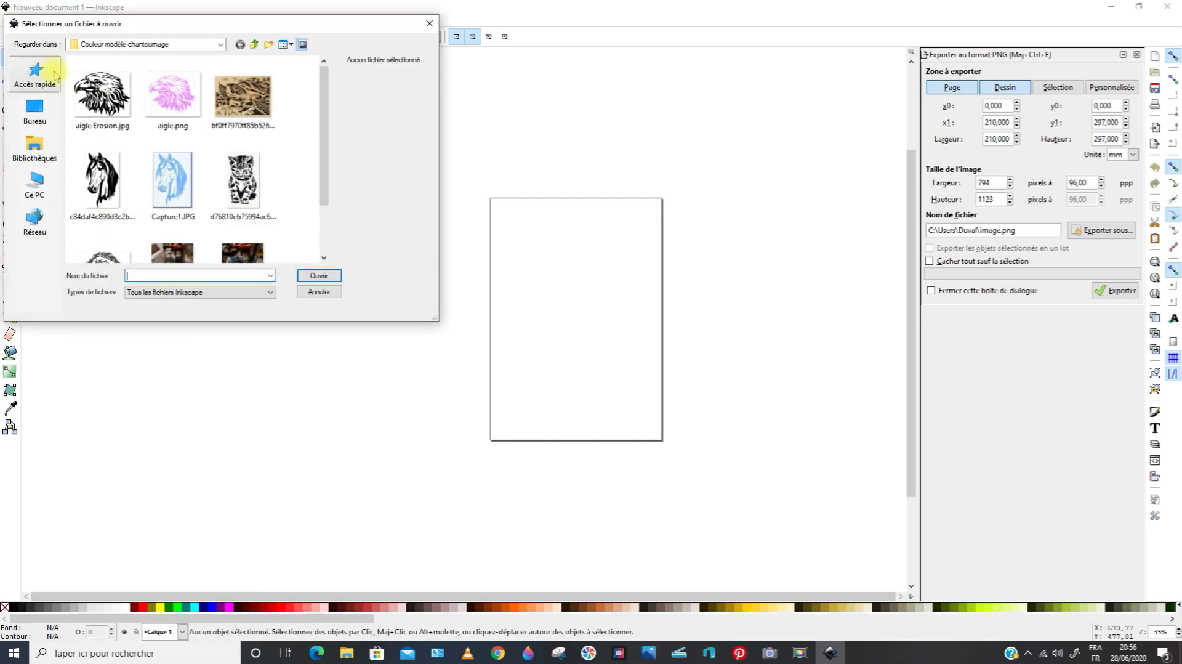
pyautogui.click(243, 99)
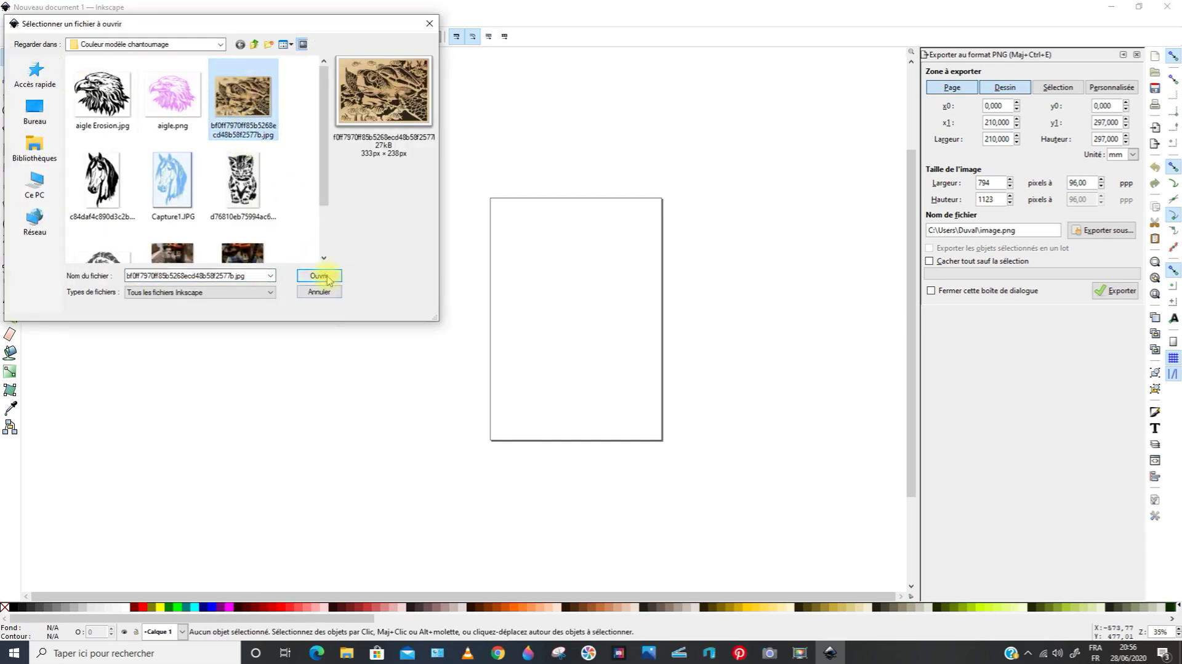
pyautogui.click(320, 276)
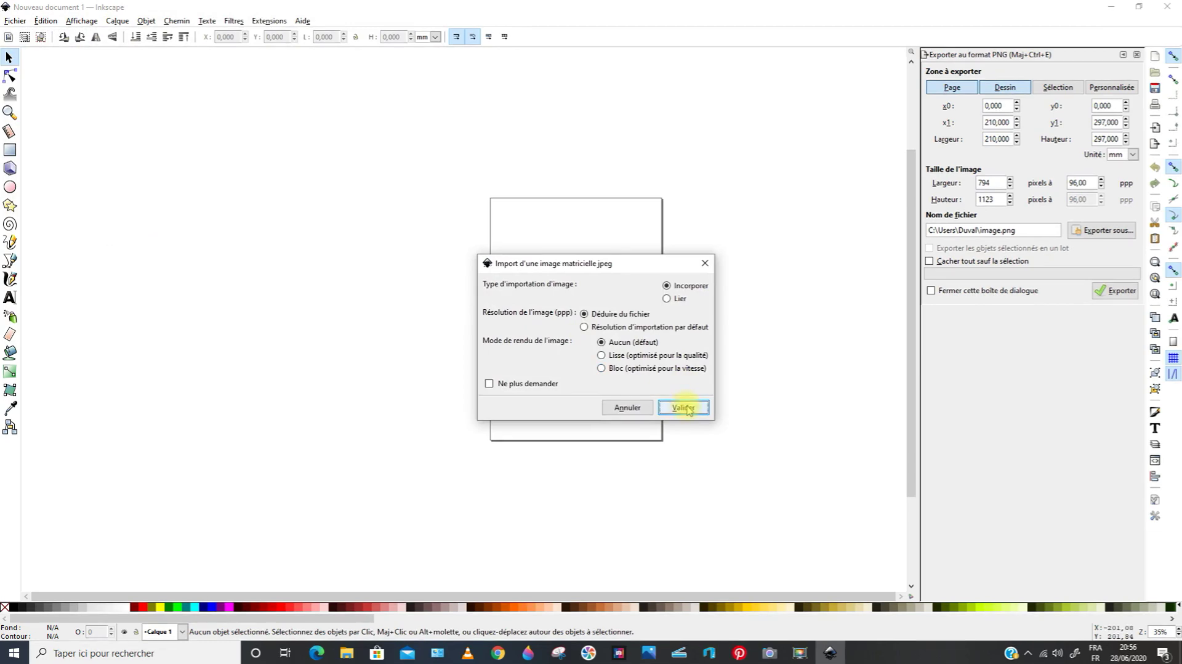
pyautogui.click(685, 408)
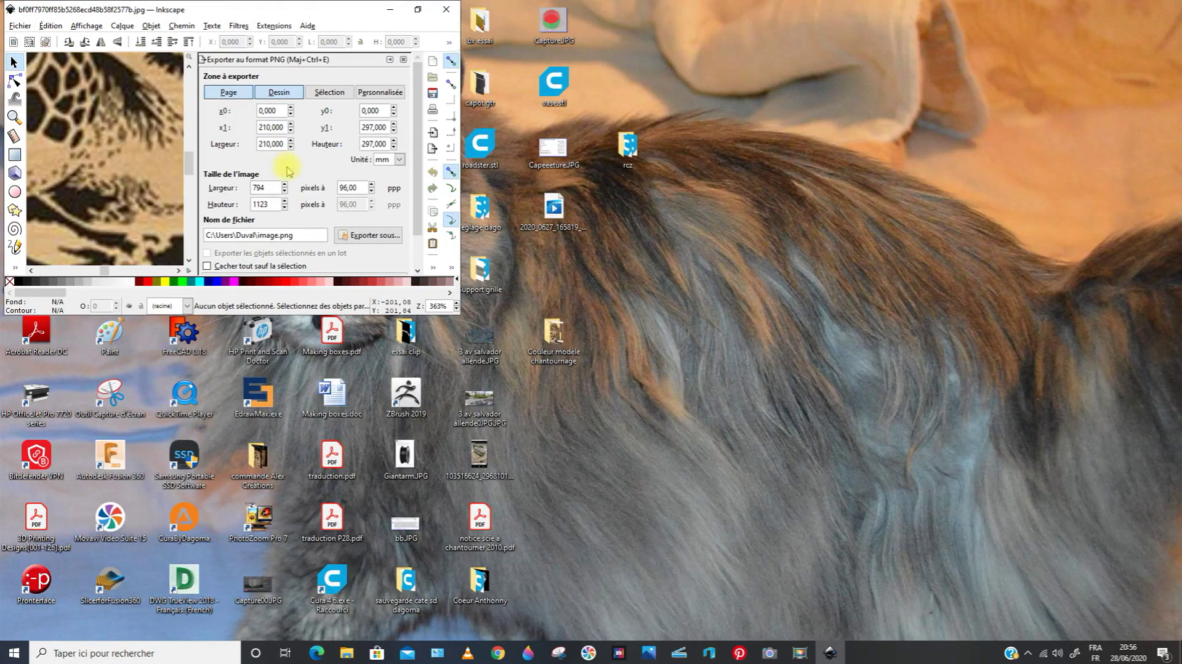
# Step: In the maximised document window, close the PNG export settings and select the turtle image
pyautogui.moveTo(420, 10); pyautogui.dragTo(540, 126)
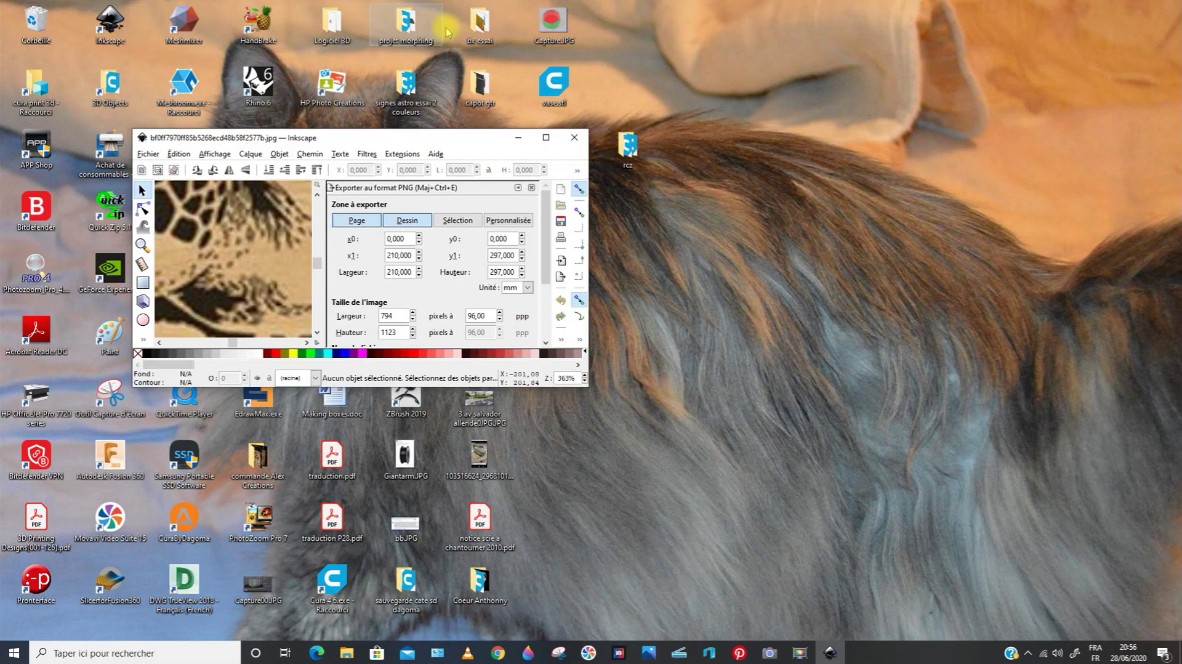
pyautogui.click(542, 127)
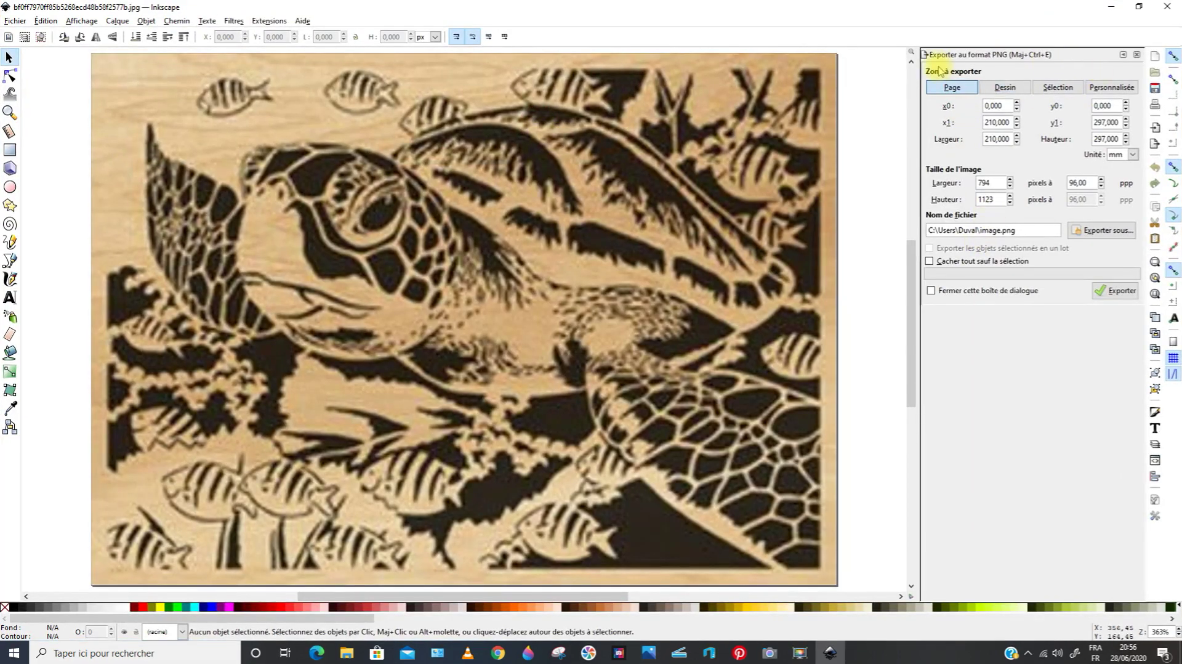
pyautogui.click(1138, 57)
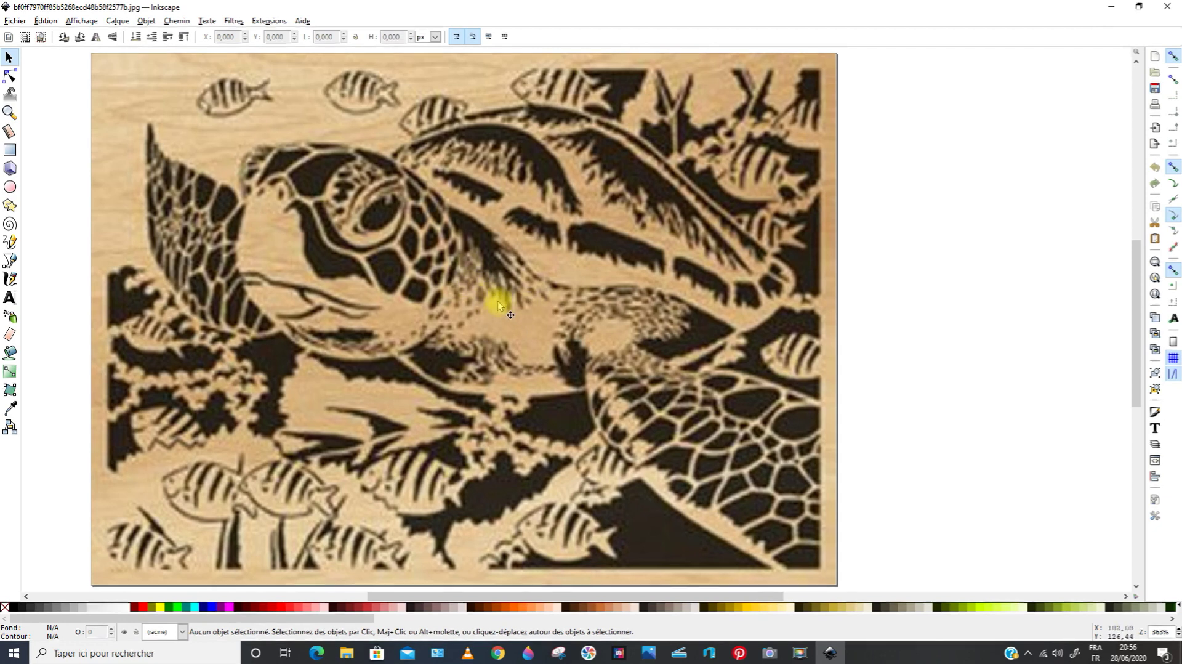
pyautogui.click(479, 313)
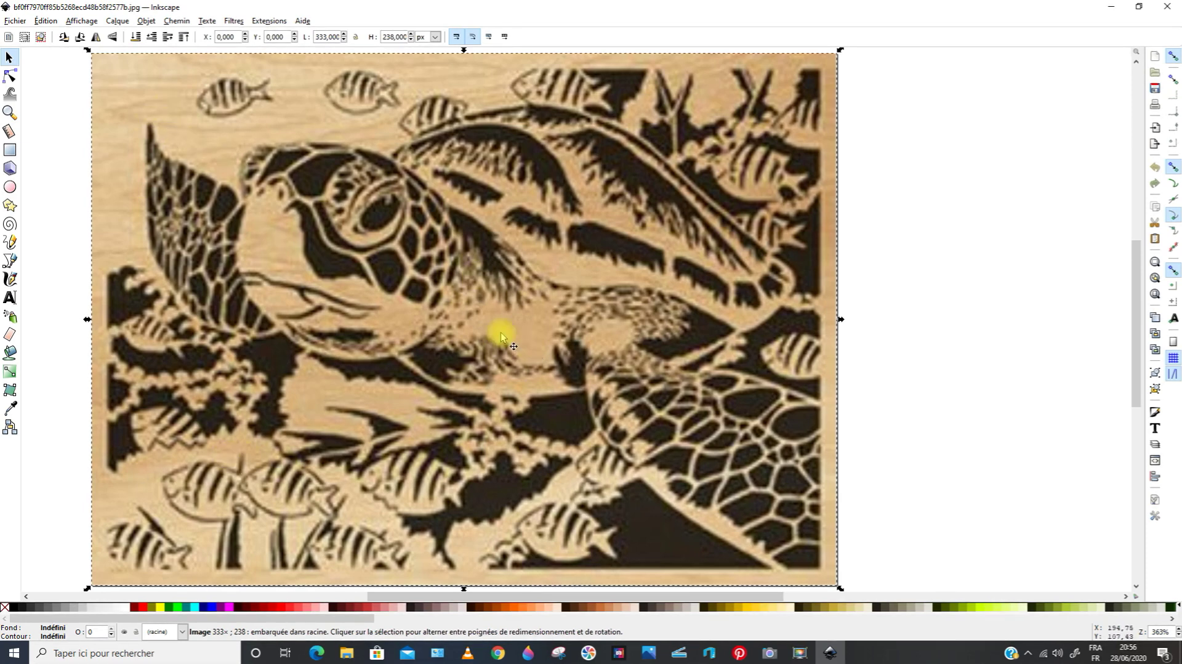
# Step: Try the Duochrome colour filter on the turtle image with live preview, keeping its settings clear of the picture
pyautogui.click(235, 21)
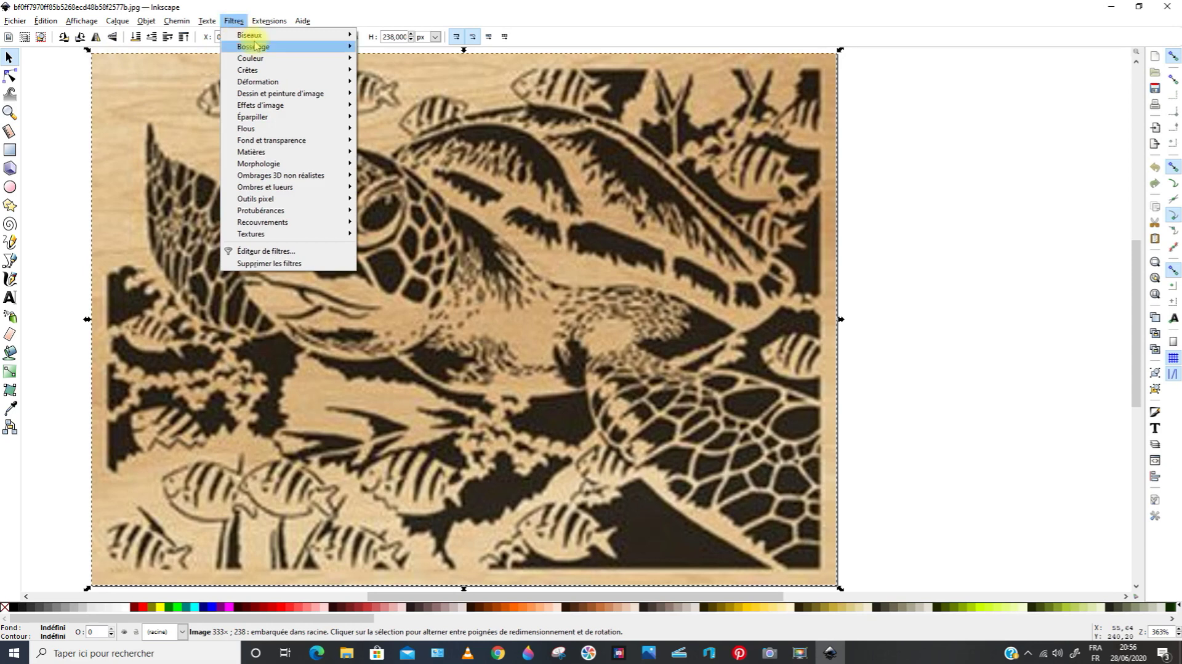
pyautogui.moveTo(263, 63)
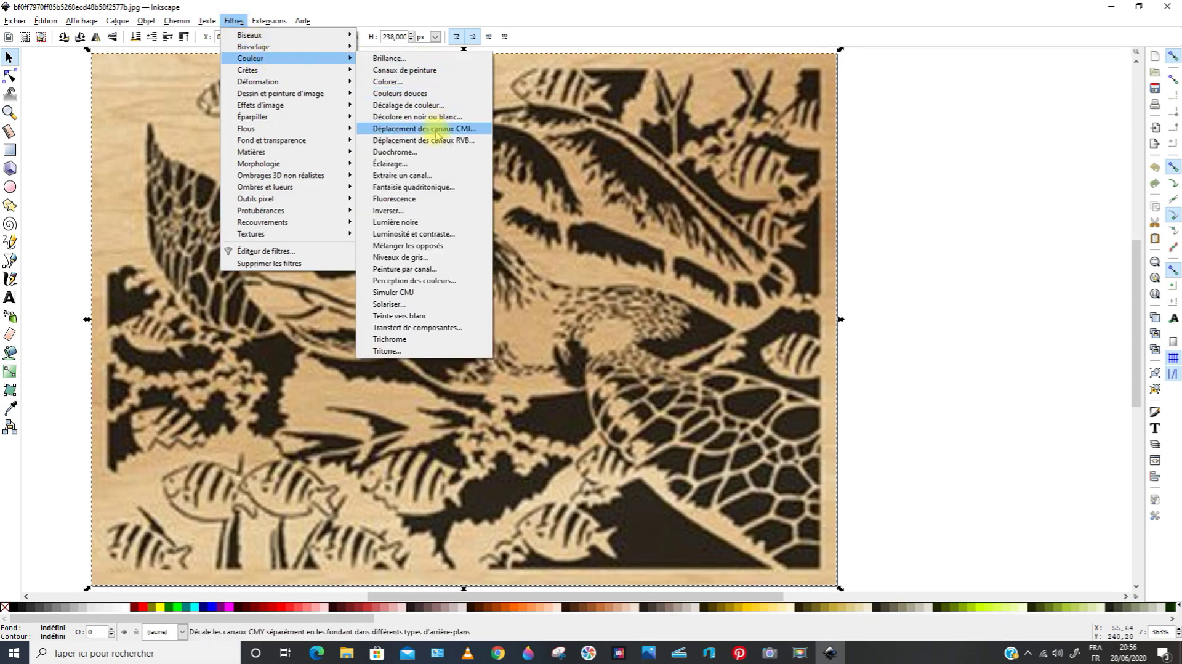
pyautogui.click(394, 151)
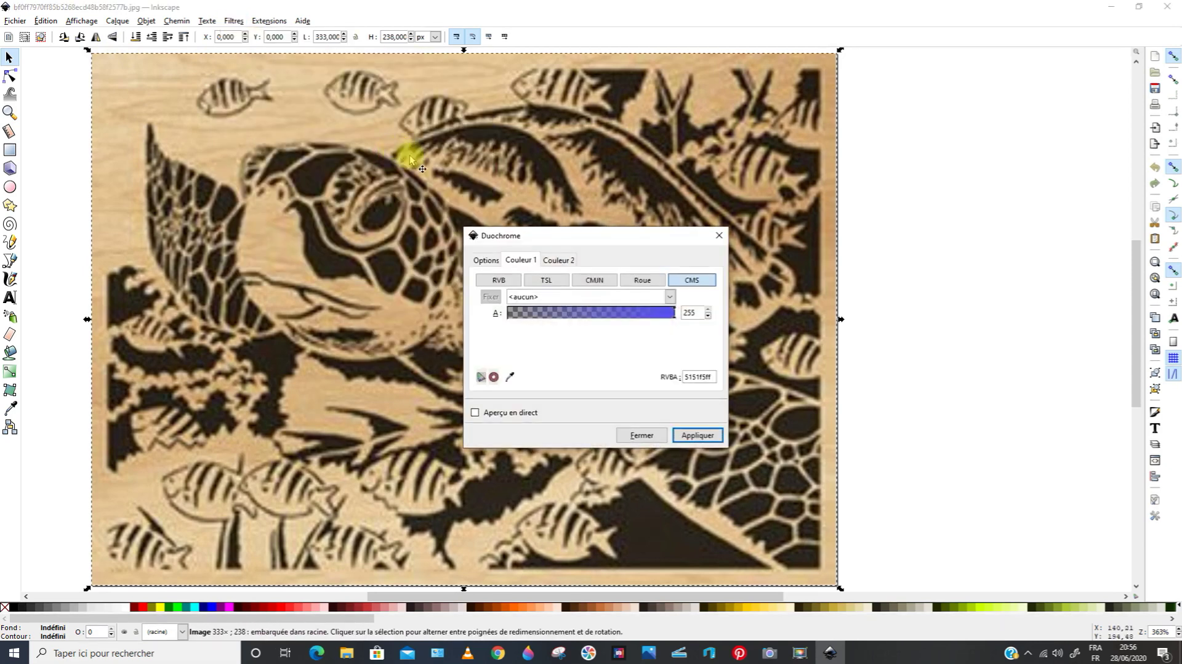
pyautogui.click(475, 412)
pyautogui.moveTo(600, 237); pyautogui.dragTo(977, 106)
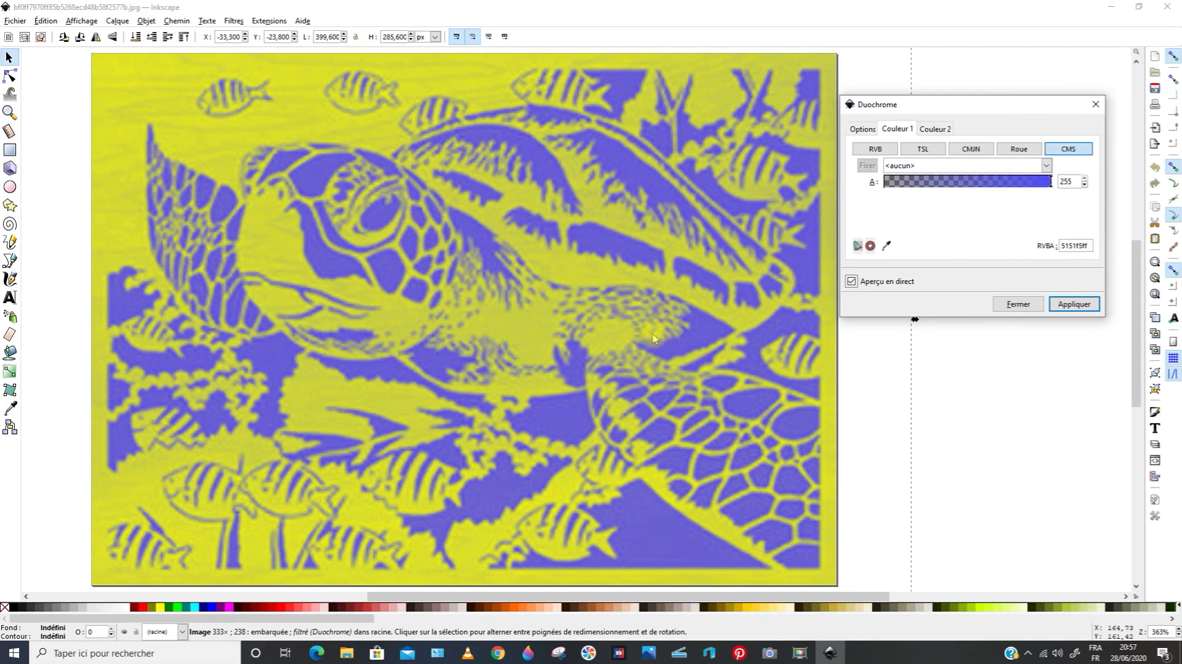
# Step: Try an opacity of 0 for the Duochrome filter's second colour, and close the filter without applying it
pyautogui.click(932, 131)
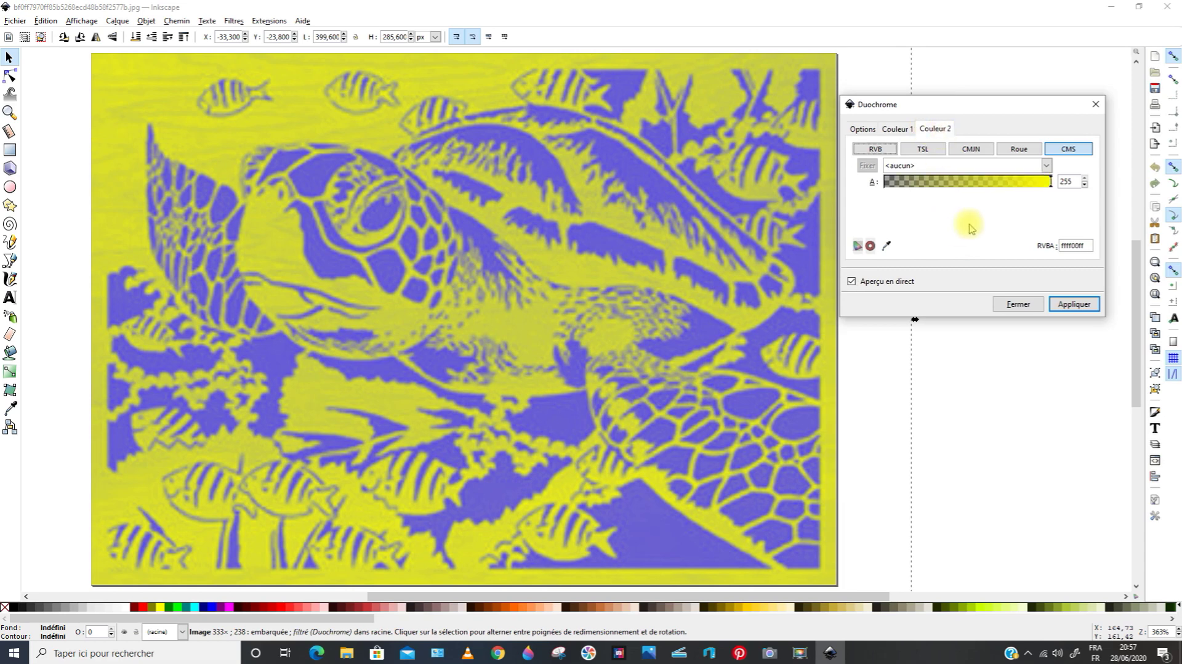
pyautogui.click(887, 182)
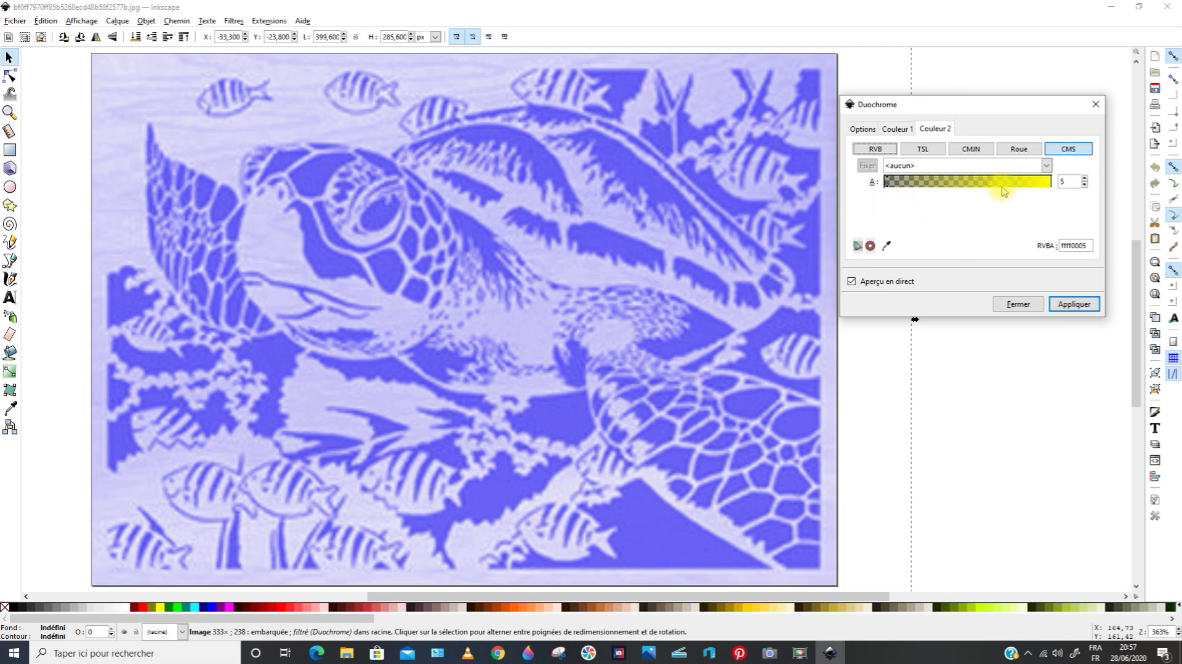
pyautogui.click(1071, 179)
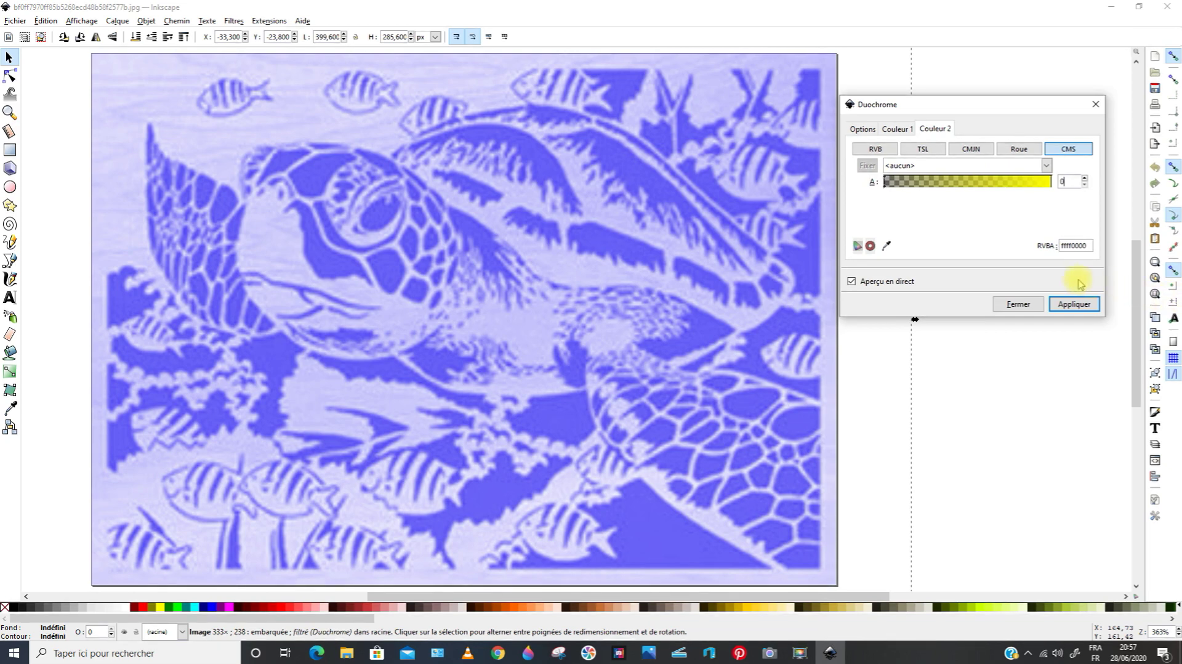
pyautogui.click(1018, 304)
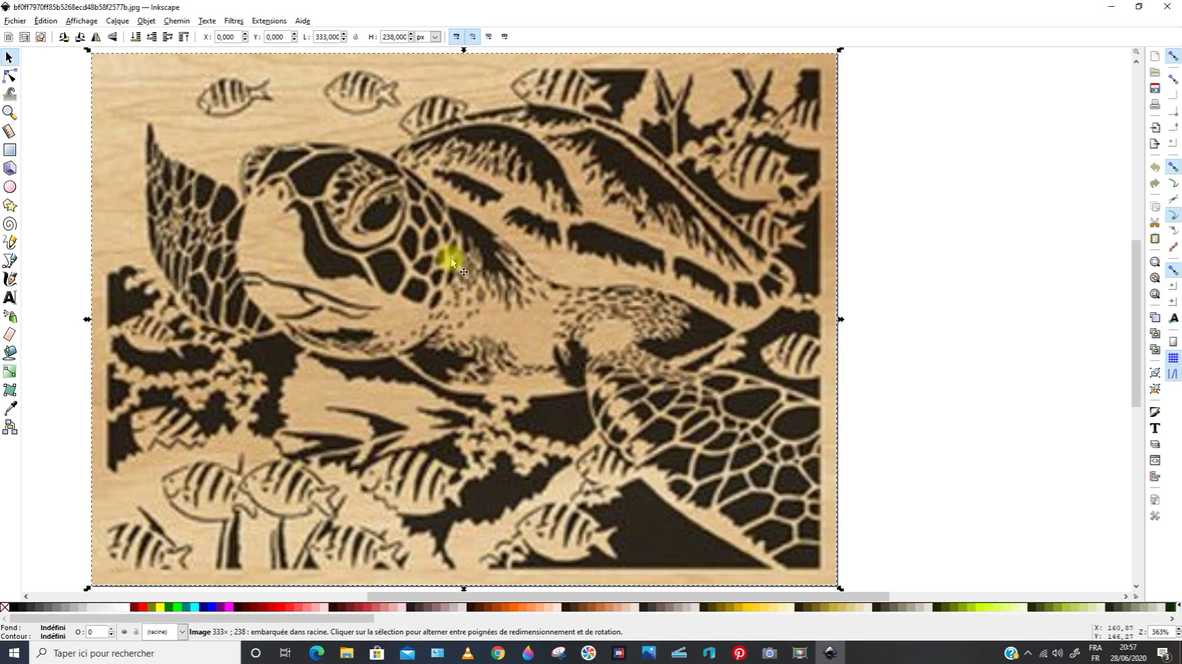
# Step: Start the Niveaux de gris colour filter on the turtle image and enable its live preview
pyautogui.click(233, 22)
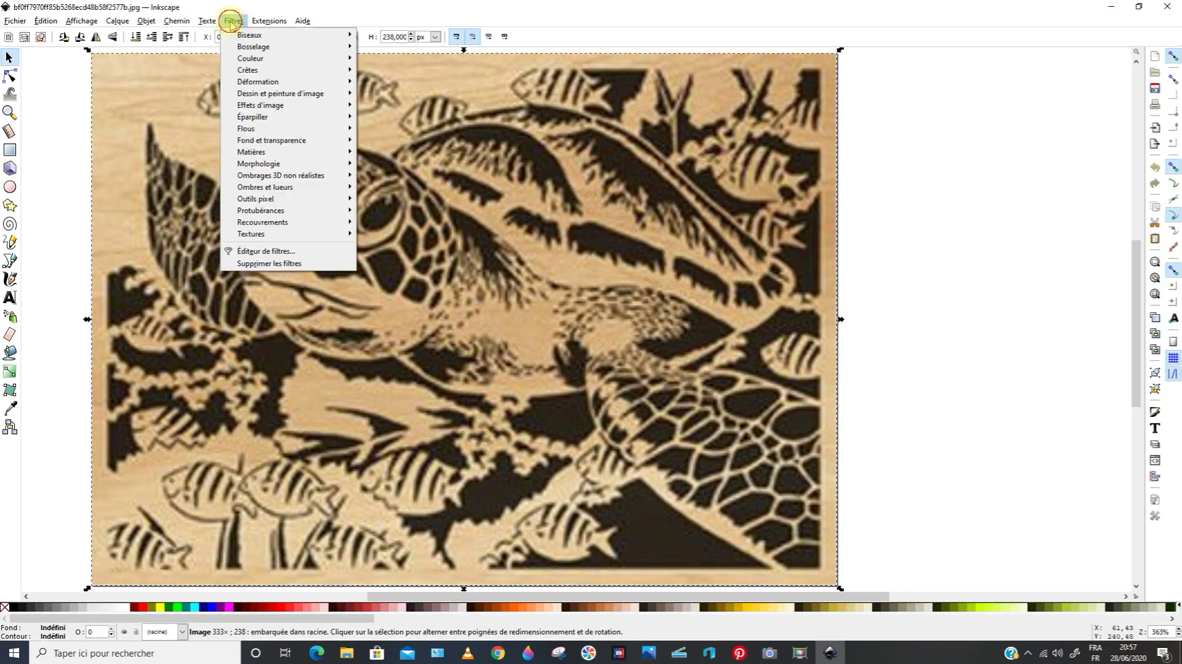
pyautogui.moveTo(242, 56)
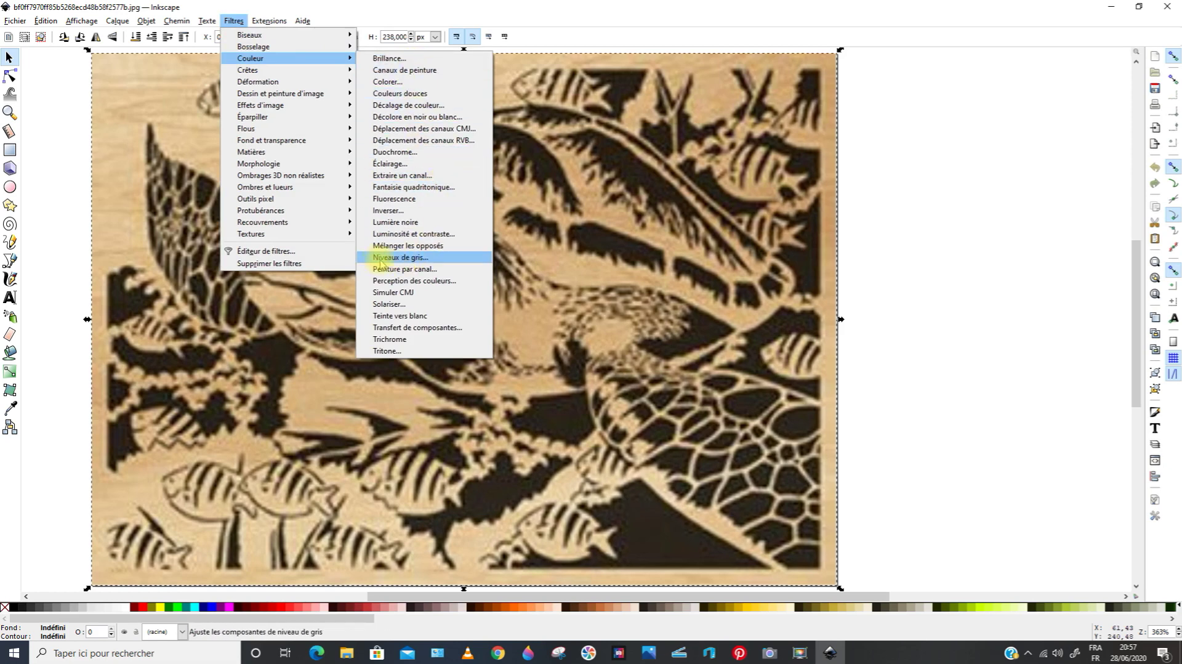
pyautogui.click(406, 259)
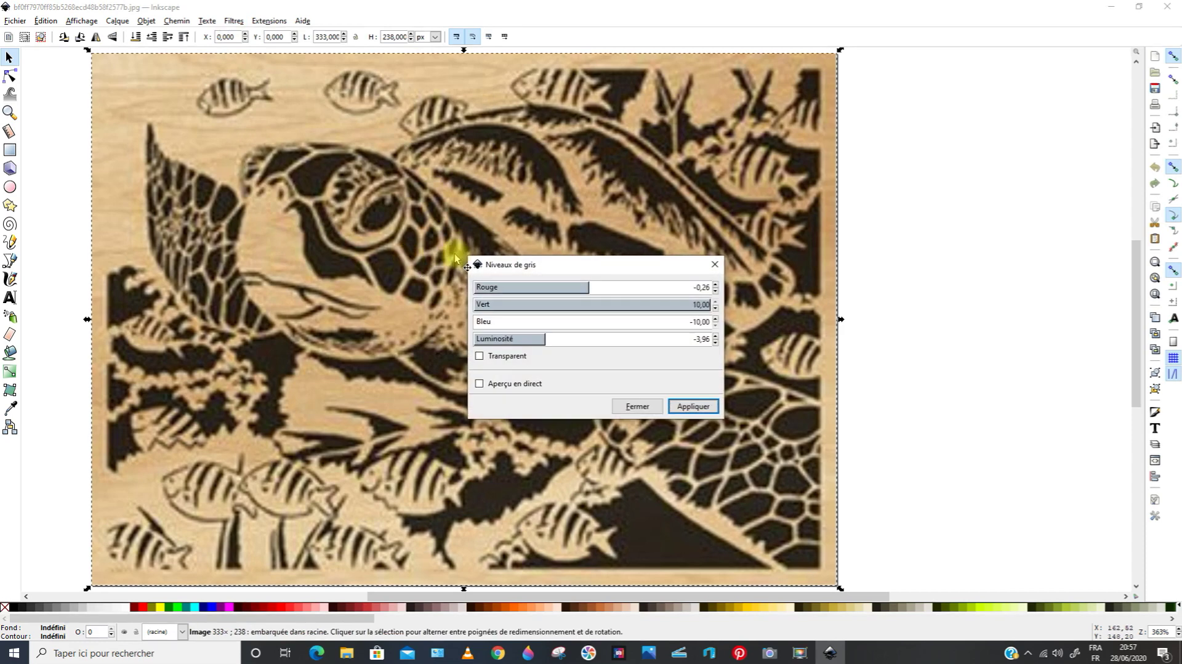
pyautogui.moveTo(557, 266); pyautogui.dragTo(951, 100)
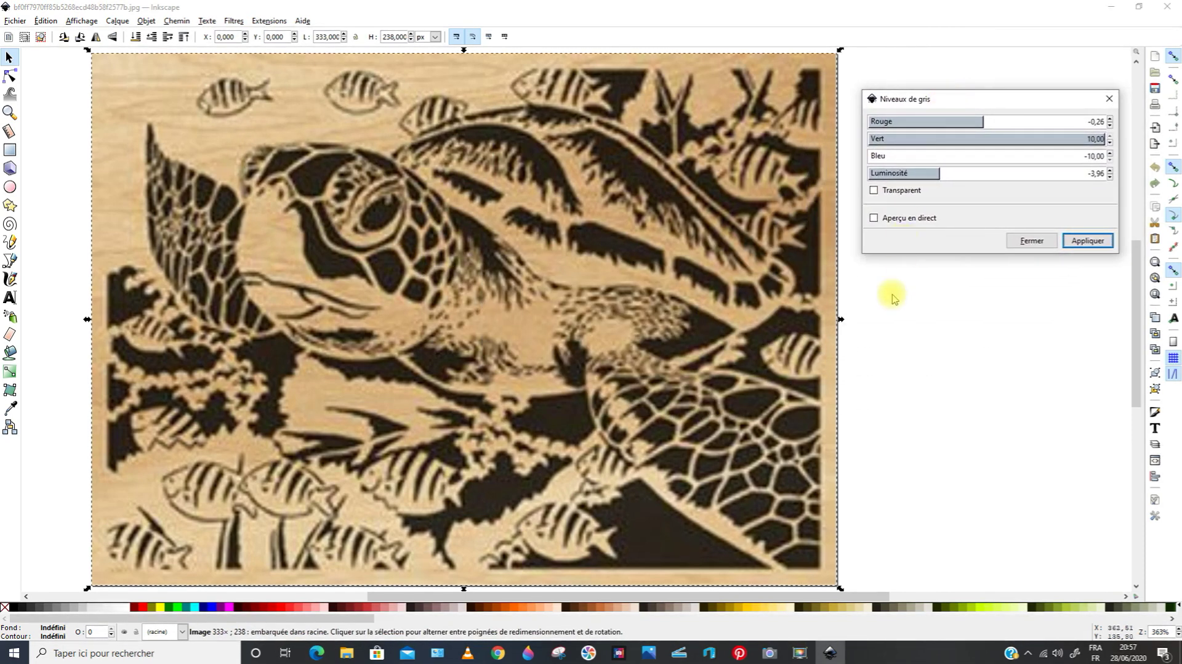
pyautogui.click(874, 217)
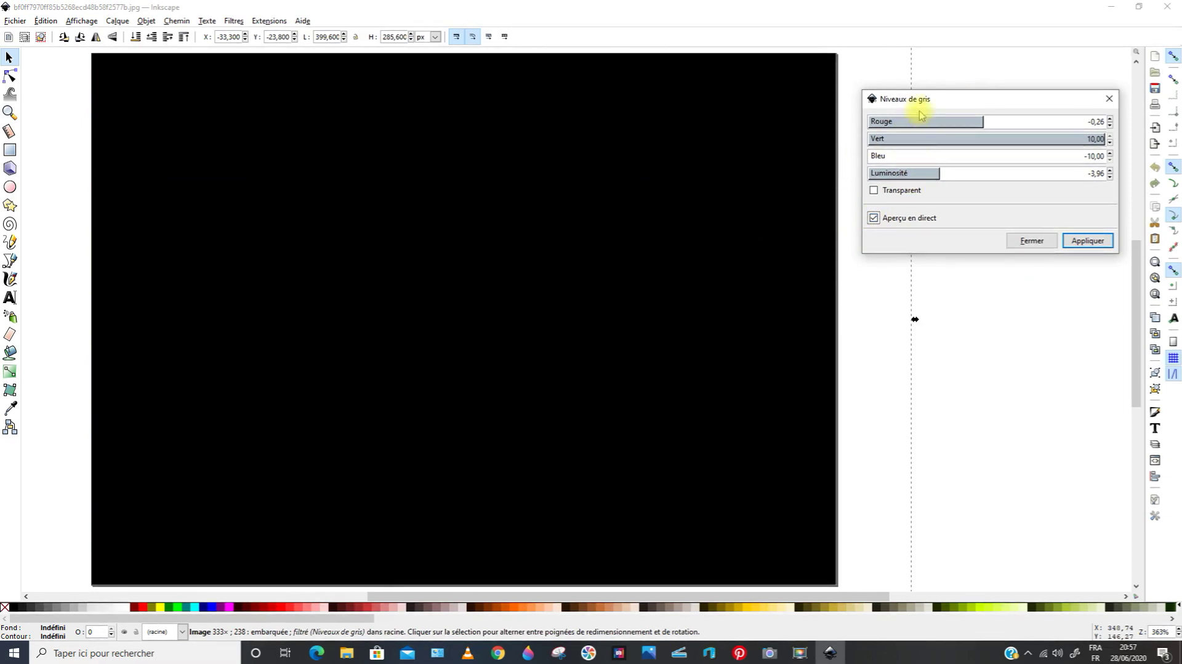
# Step: Try a Rouge level of 7,71 and a Vert level of 7,19 in the Niveaux de gris filter
pyautogui.click(909, 139)
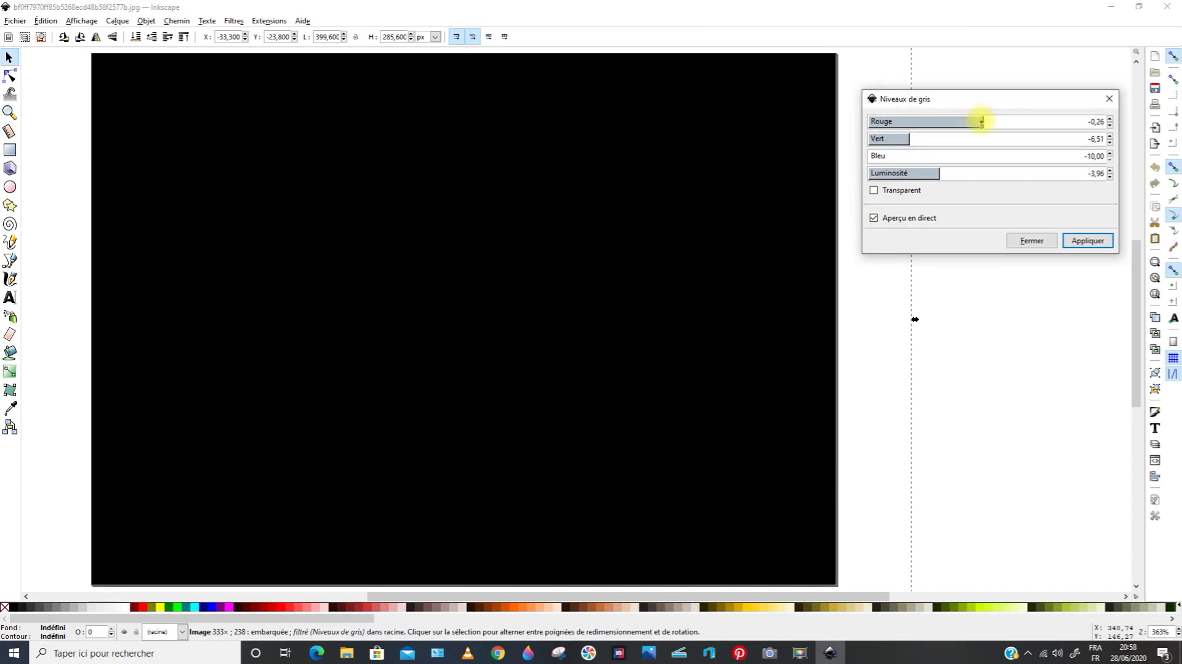
pyautogui.moveTo(982, 120); pyautogui.dragTo(987, 120)
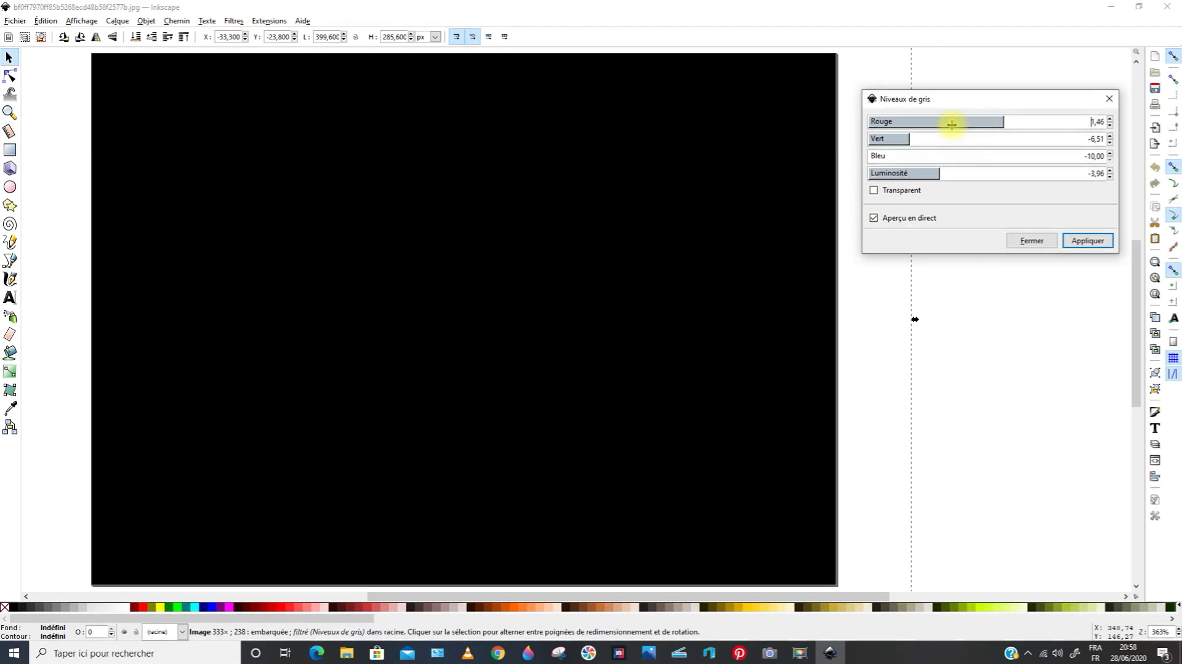
pyautogui.doubleClick(1097, 121)
pyautogui.moveTo(1002, 121); pyautogui.dragTo(1077, 121)
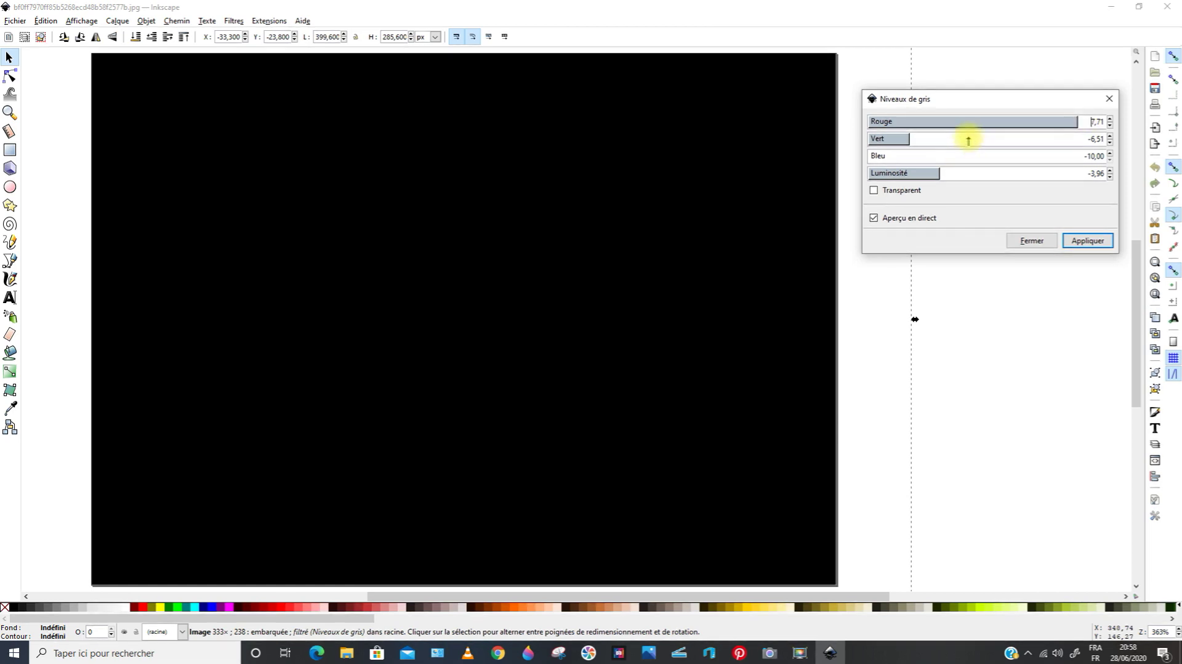
pyautogui.moveTo(943, 136); pyautogui.dragTo(1071, 138)
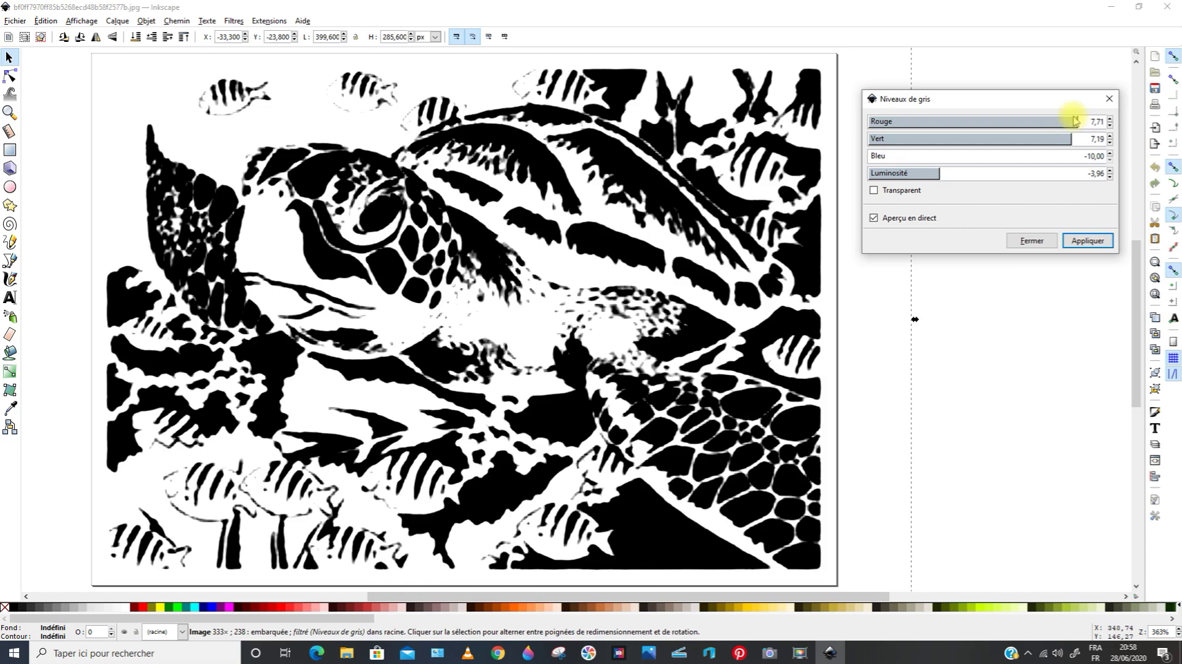
# Step: Try a Rouge level of 9,01 with Vert at 7,66 and Bleu at -10,00 for the greyscale conversion
pyautogui.moveTo(1076, 123)
pyautogui.mouseDown()
pyautogui.moveTo(1042, 123)
pyautogui.moveTo(1079, 121)
pyautogui.mouseUp()
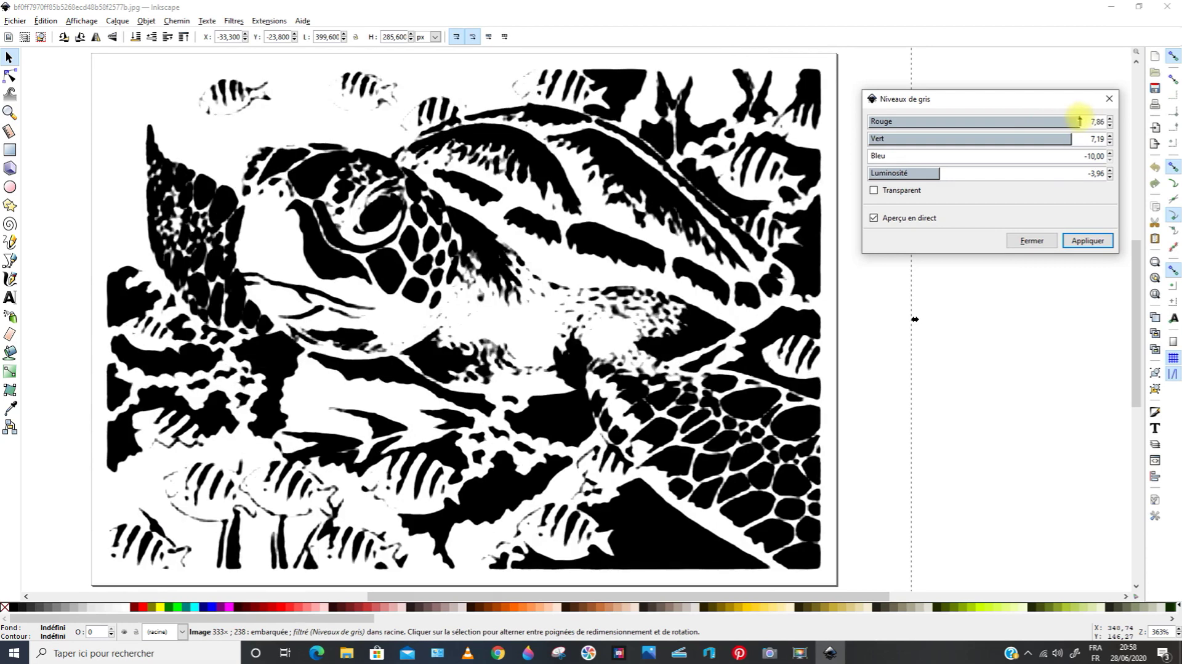
pyautogui.moveTo(1087, 121); pyautogui.dragTo(1094, 121)
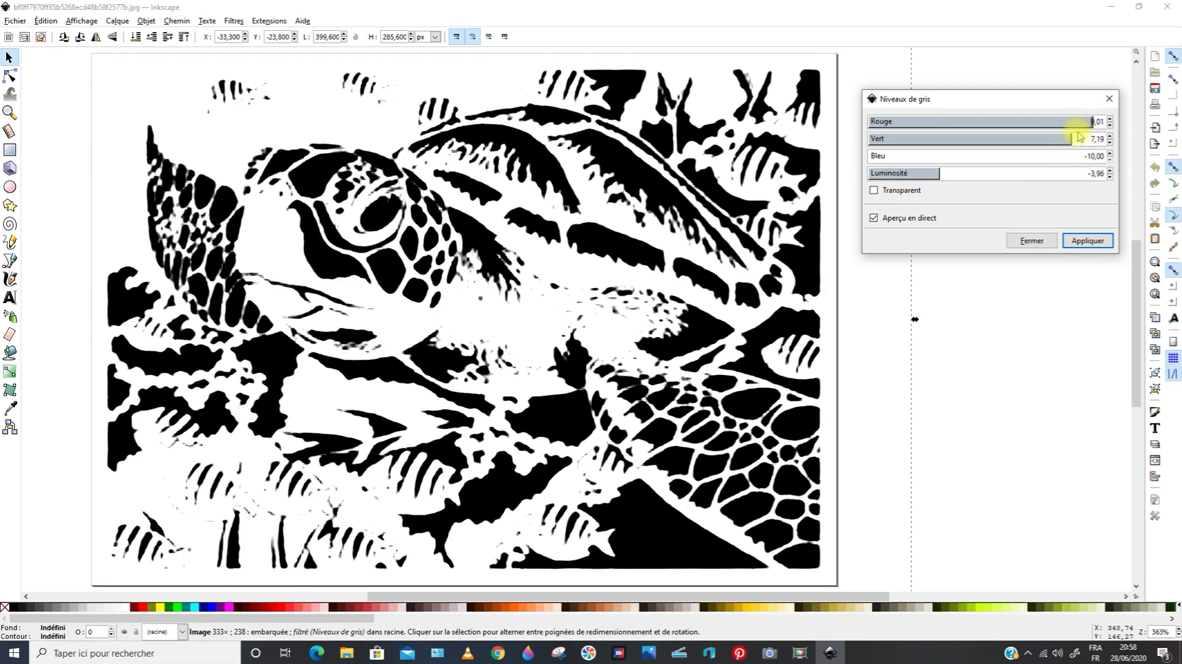
pyautogui.moveTo(1079, 139); pyautogui.dragTo(1077, 138)
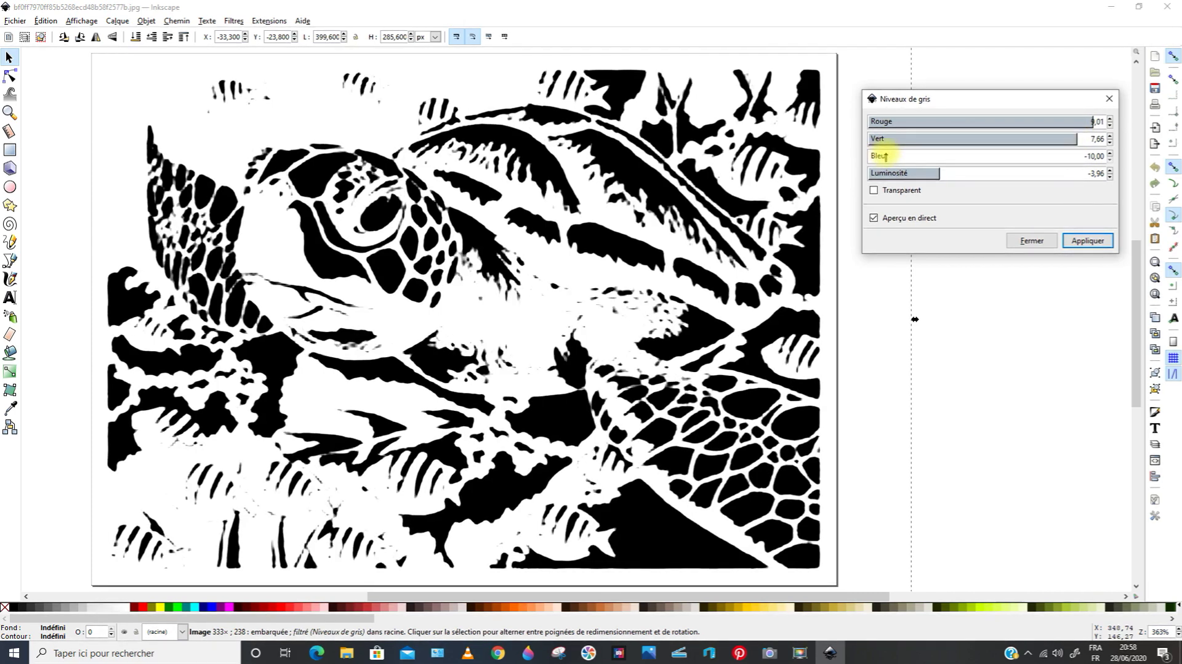
pyautogui.moveTo(888, 154)
pyautogui.mouseDown()
pyautogui.moveTo(920, 156)
pyautogui.moveTo(869, 156)
pyautogui.mouseUp()
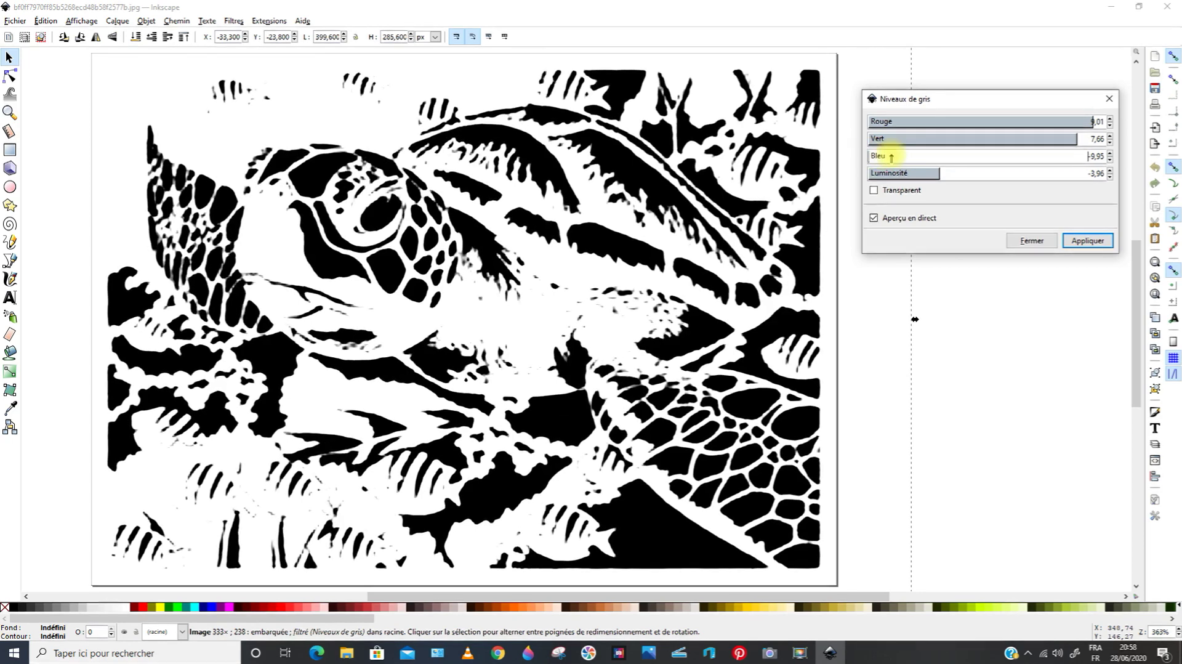
pyautogui.click(1110, 159)
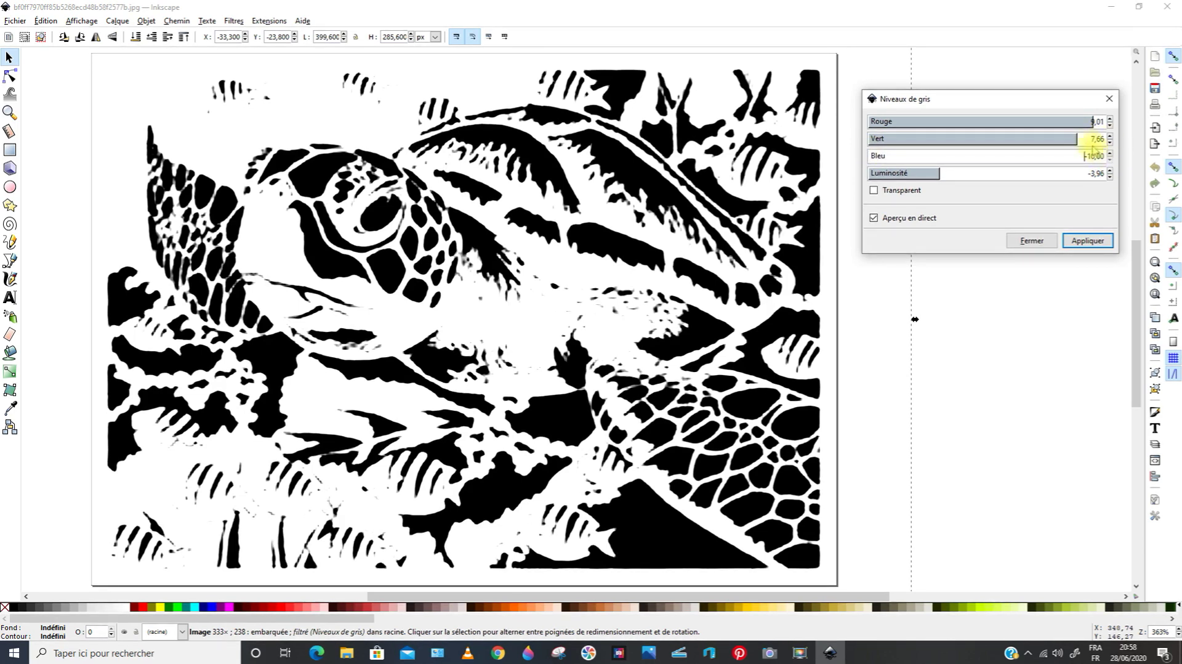
# Step: Try greyscale levels of Rouge 10,00, Vert 7,08 and Bleu -8,44 with a Luminosité of -4,79
pyautogui.moveTo(1076, 136); pyautogui.dragTo(1067, 140)
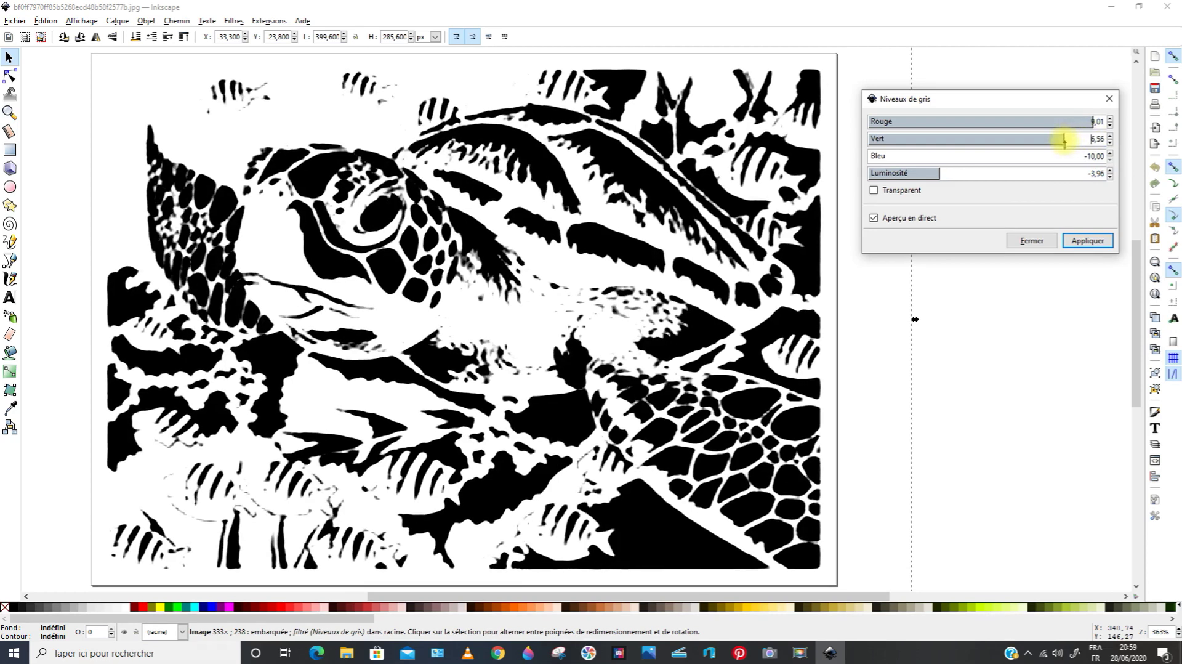
pyautogui.moveTo(1064, 139); pyautogui.dragTo(1060, 140)
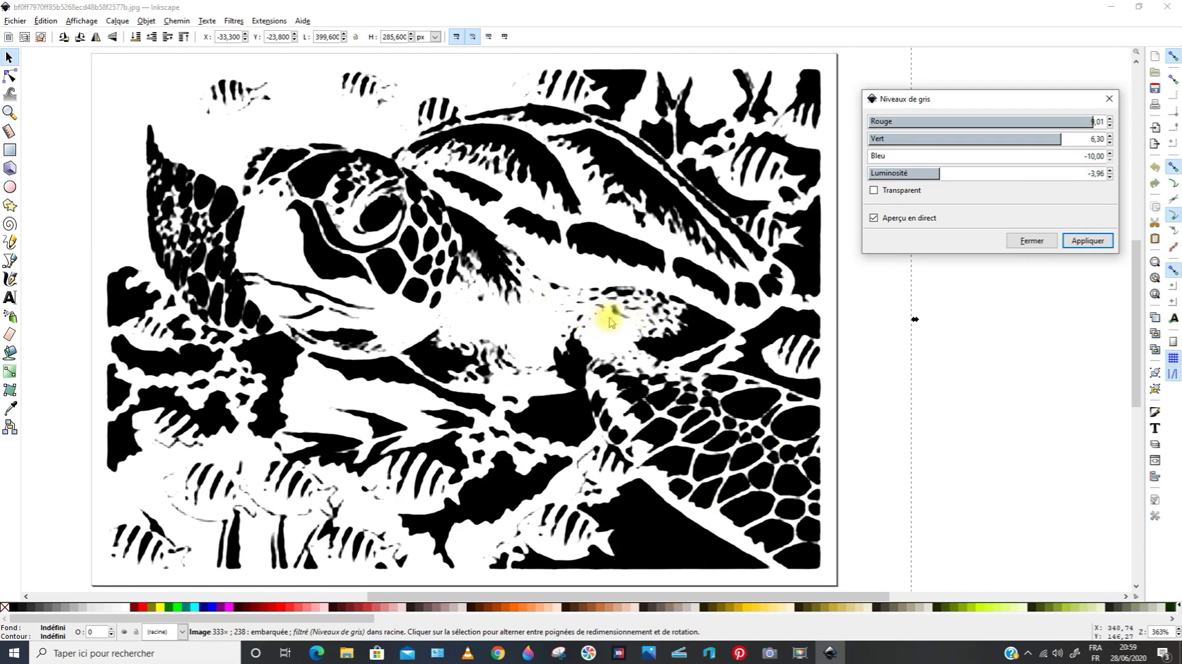
pyautogui.click(1096, 121)
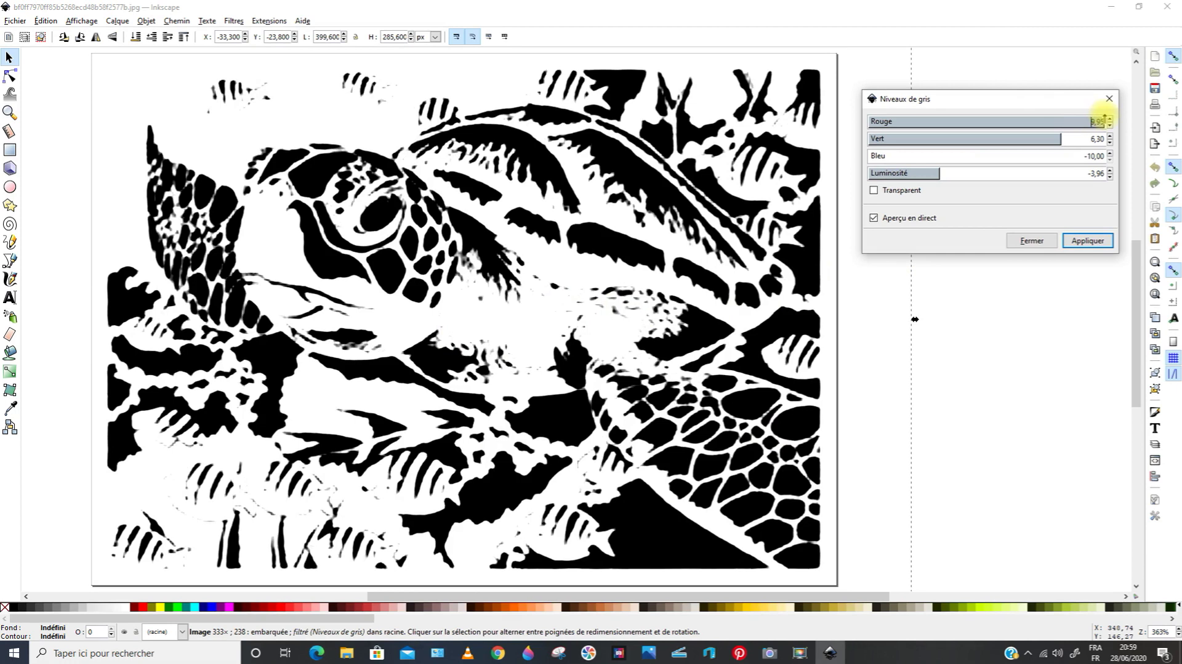
pyautogui.click(1108, 117)
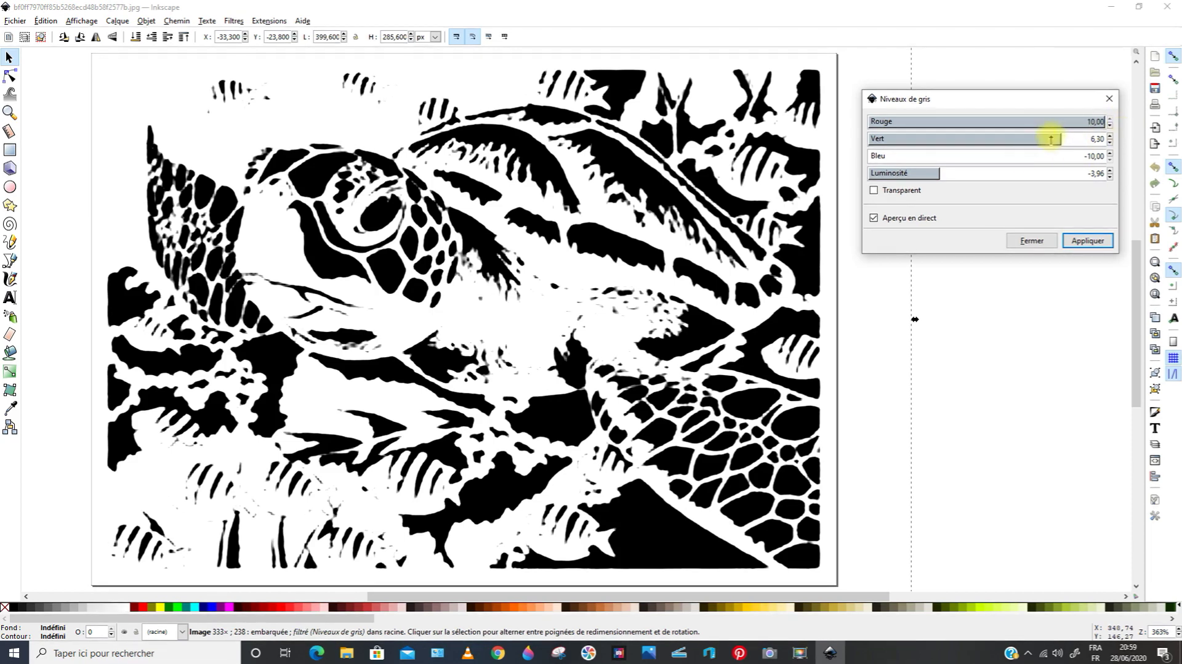
pyautogui.moveTo(1061, 138); pyautogui.dragTo(1058, 139)
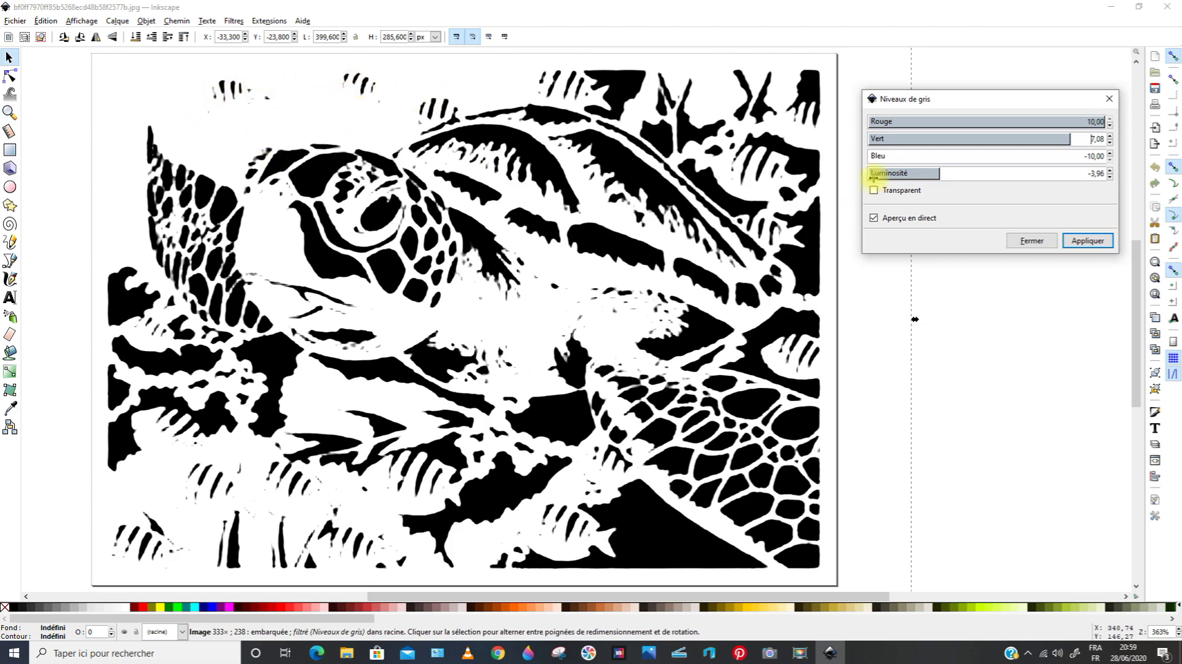
pyautogui.moveTo(939, 173)
pyautogui.mouseDown()
pyautogui.moveTo(959, 173)
pyautogui.moveTo(913, 173)
pyautogui.moveTo(941, 173)
pyautogui.mouseUp()
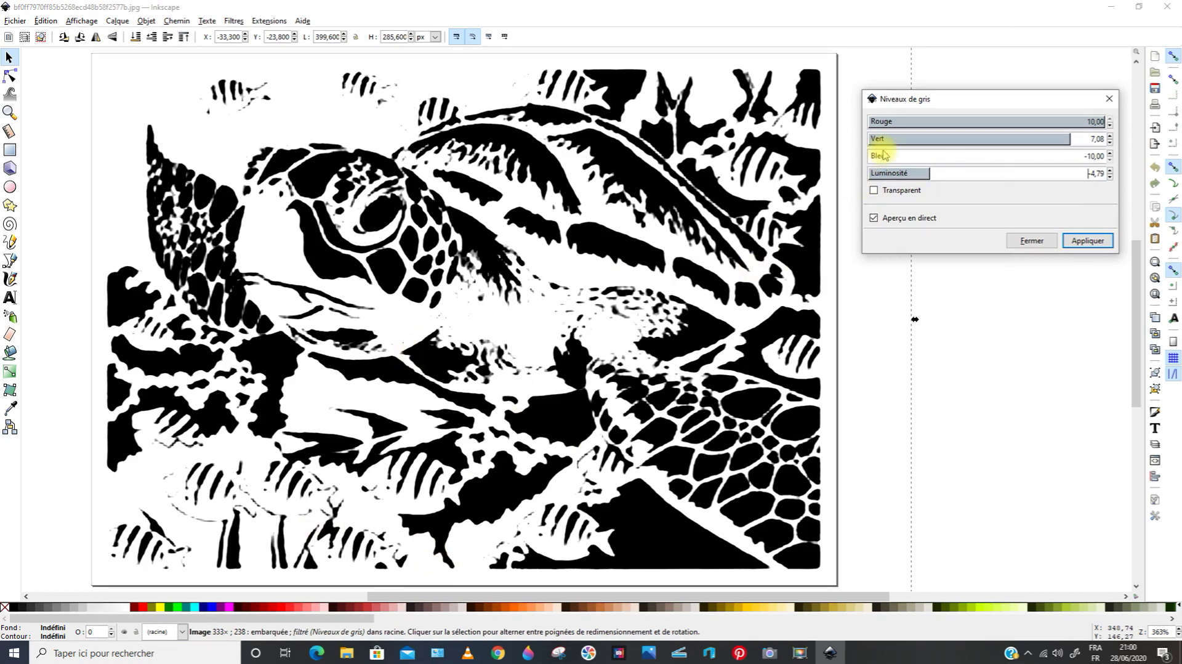
pyautogui.moveTo(885, 156)
pyautogui.mouseDown()
pyautogui.moveTo(898, 157)
pyautogui.moveTo(886, 156)
pyautogui.mouseUp()
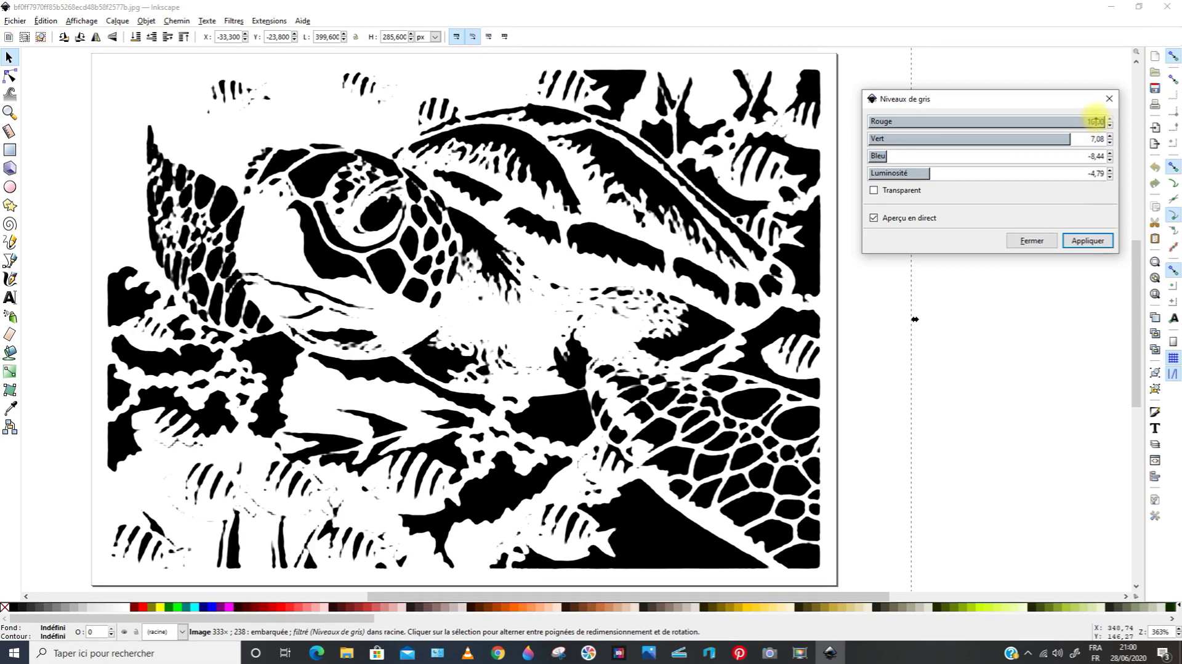
# Step: Set the greyscale filter's levels to Rouge 7,76, Vert 7,81 and Bleu -9,27
pyautogui.click(1096, 122)
pyautogui.moveTo(1096, 121); pyautogui.dragTo(1078, 121)
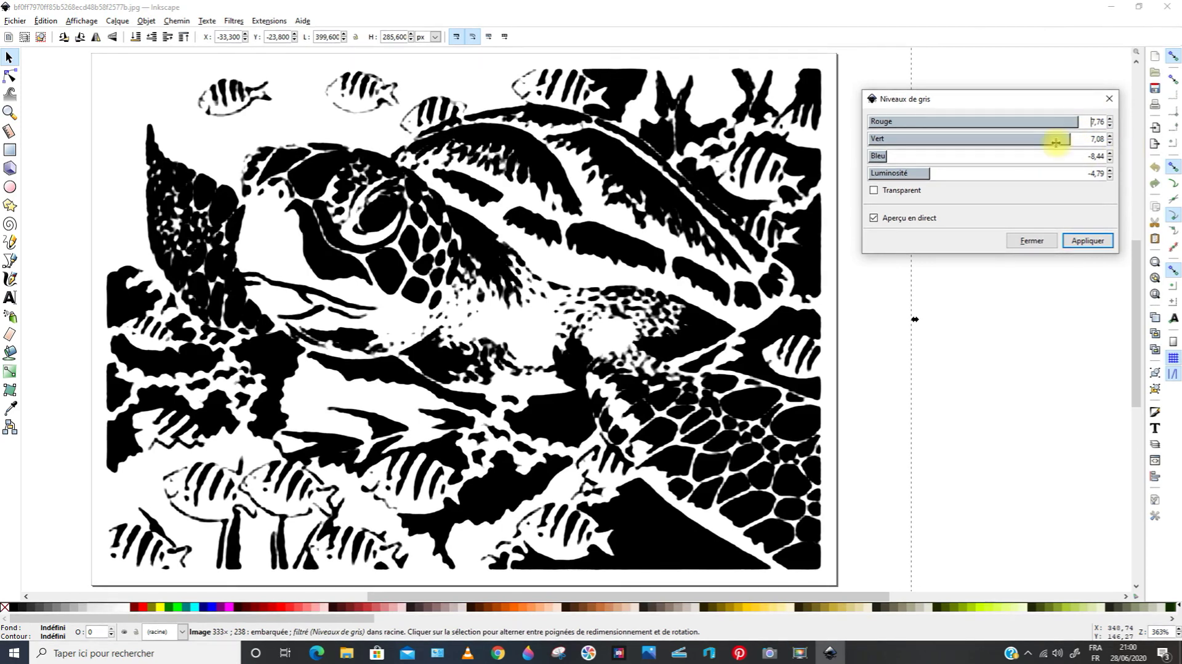
pyautogui.moveTo(1070, 139); pyautogui.dragTo(1076, 139)
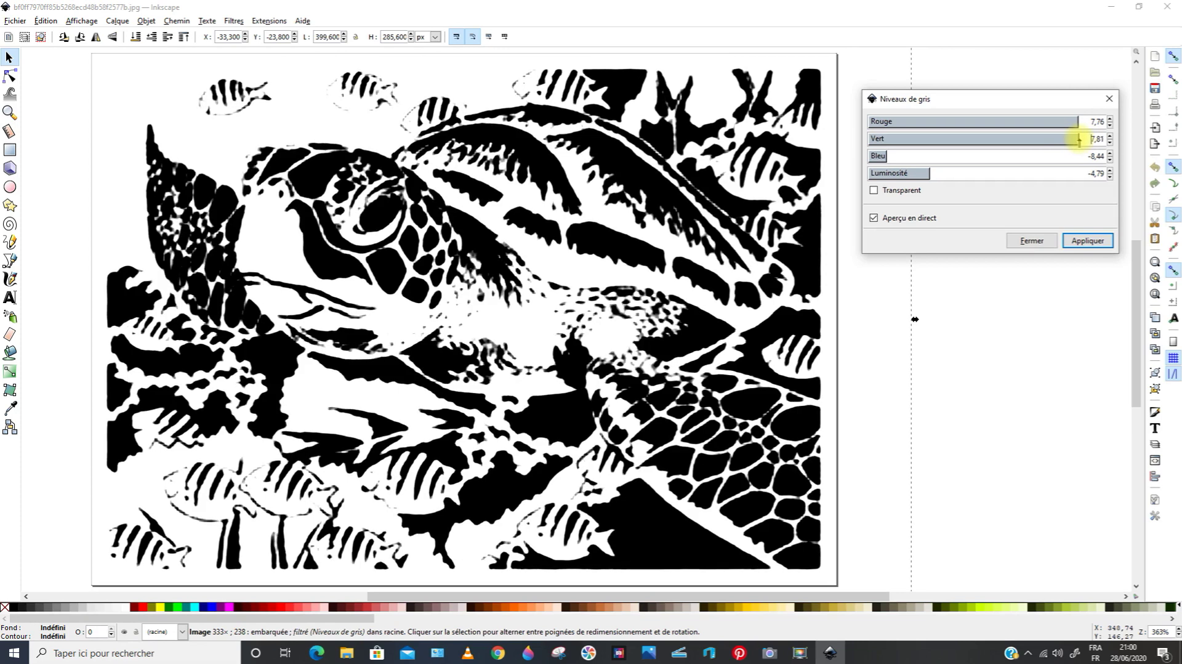
pyautogui.click(890, 156)
pyautogui.moveTo(889, 156)
pyautogui.mouseDown()
pyautogui.moveTo(902, 156)
pyautogui.moveTo(877, 157)
pyautogui.mouseUp()
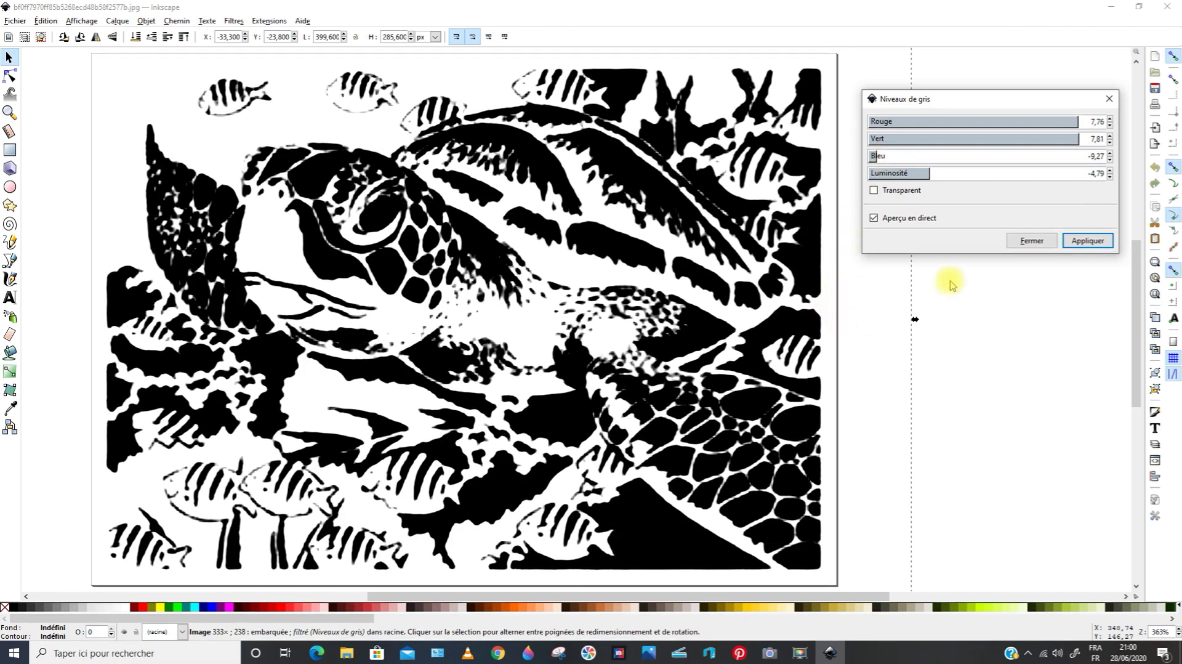
# Step: Set the greyscale filter's Luminosité to -4,53, then apply the filter to the turtle image and close its settings
pyautogui.moveTo(928, 173)
pyautogui.mouseDown()
pyautogui.moveTo(941, 174)
pyautogui.moveTo(931, 175)
pyautogui.mouseUp()
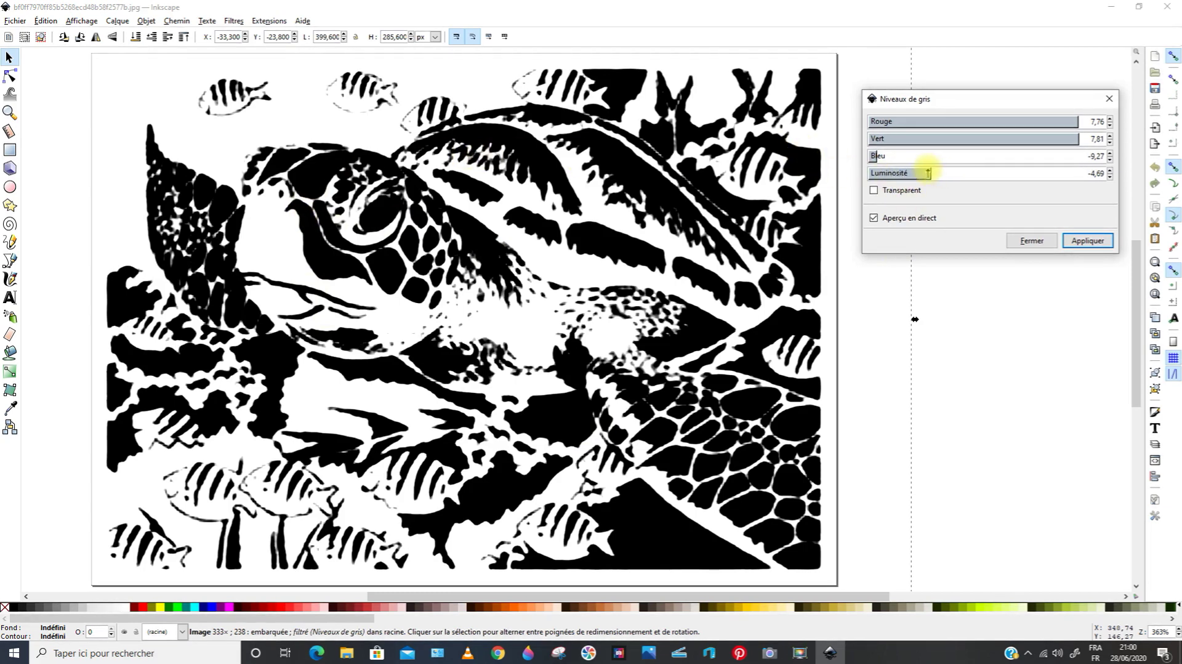
pyautogui.moveTo(930, 173); pyautogui.dragTo(929, 173)
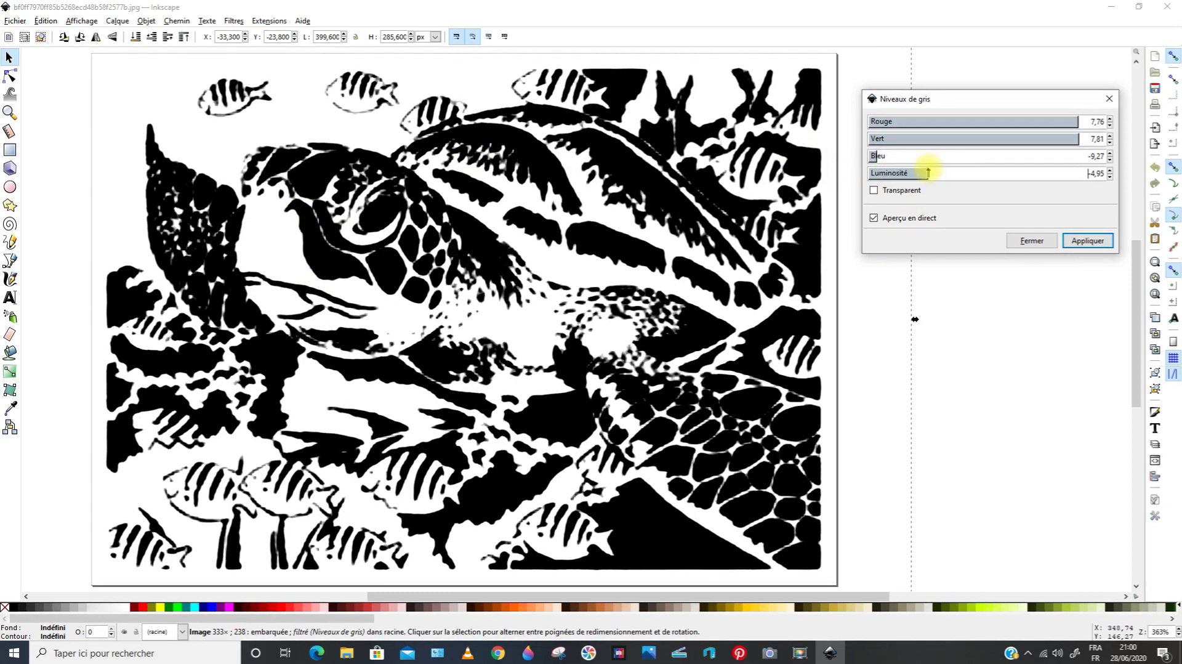
pyautogui.moveTo(928, 173); pyautogui.dragTo(924, 173)
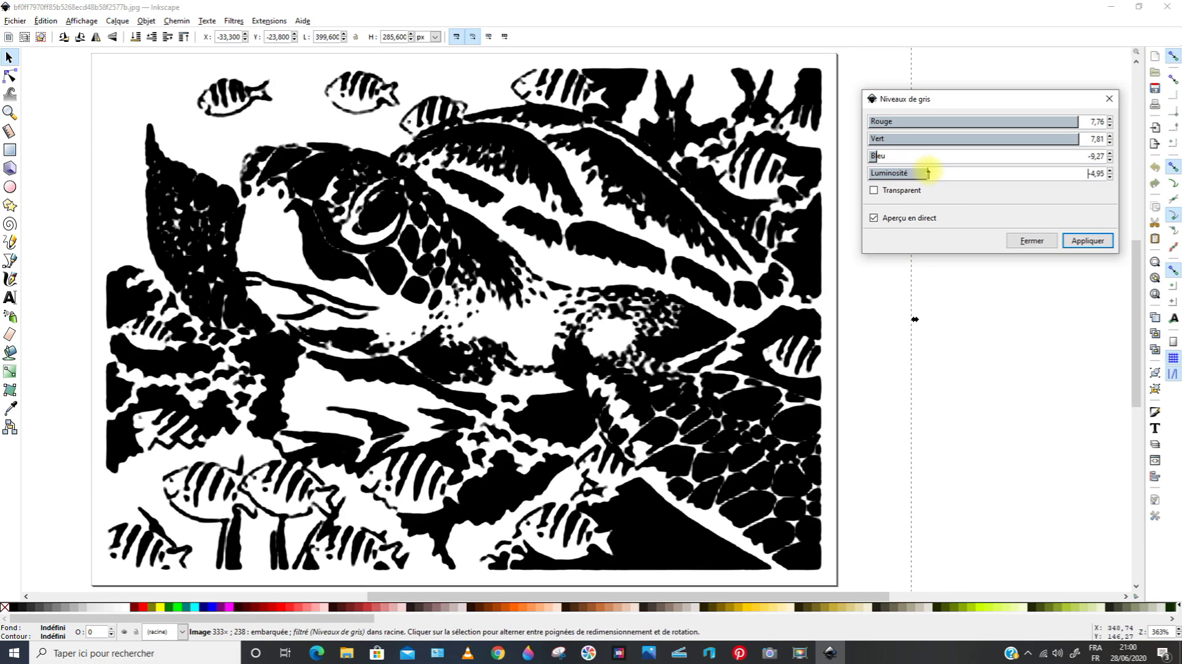
pyautogui.moveTo(936, 173); pyautogui.dragTo(925, 173)
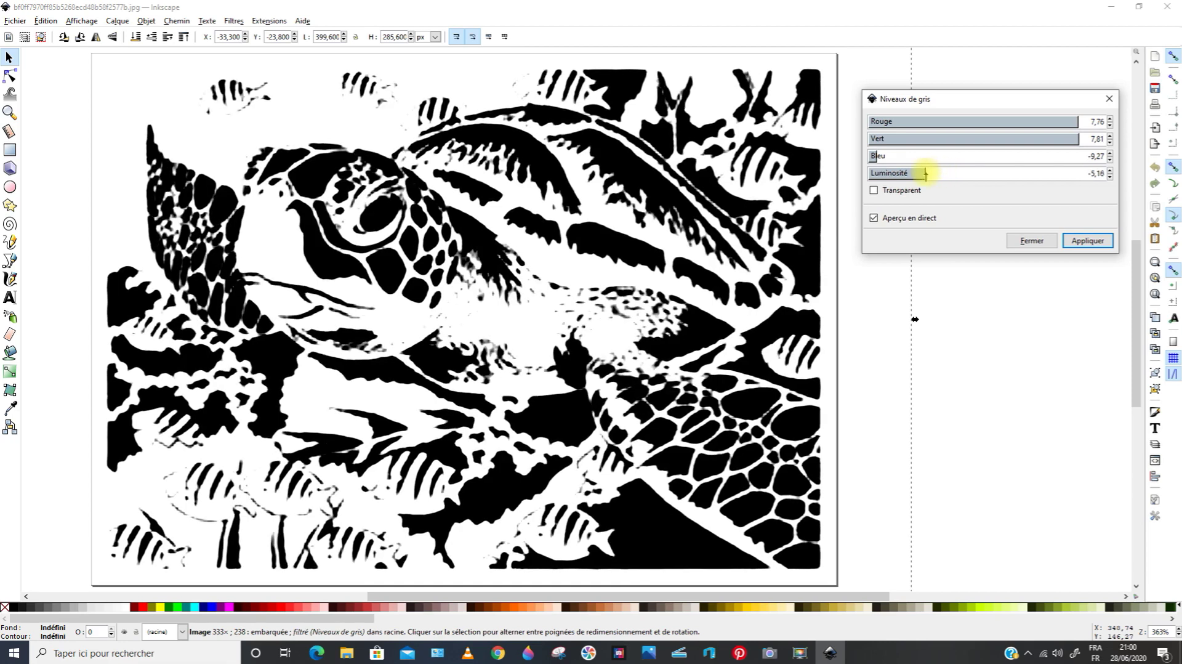
pyautogui.moveTo(931, 173); pyautogui.dragTo(933, 174)
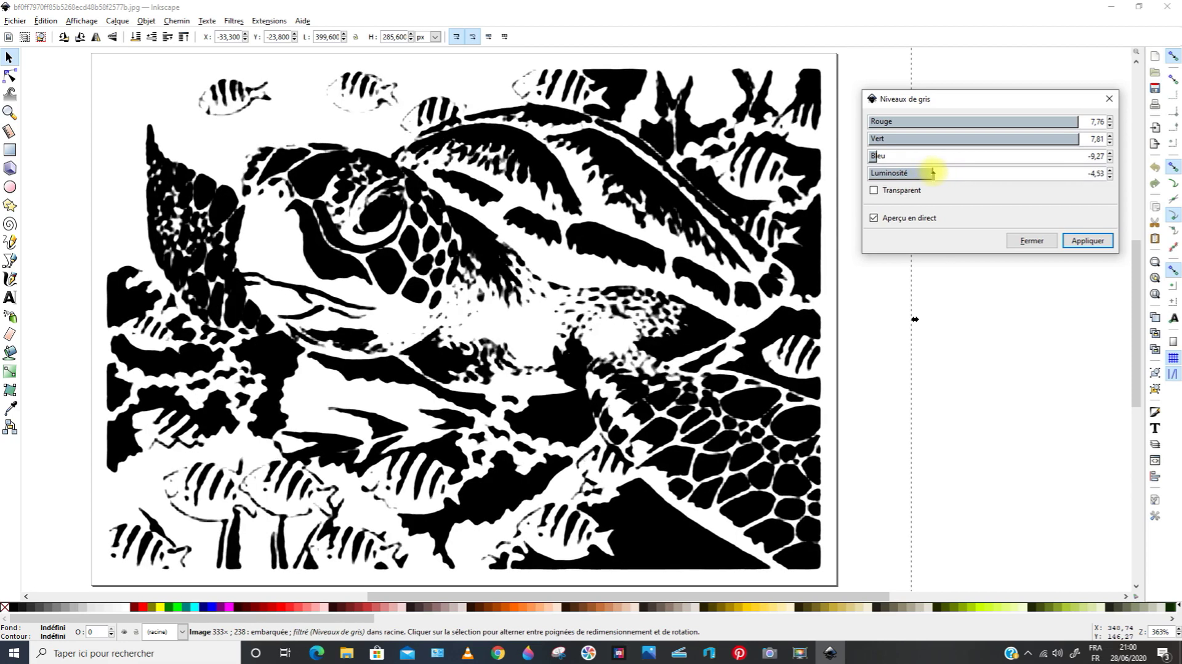
pyautogui.click(1088, 241)
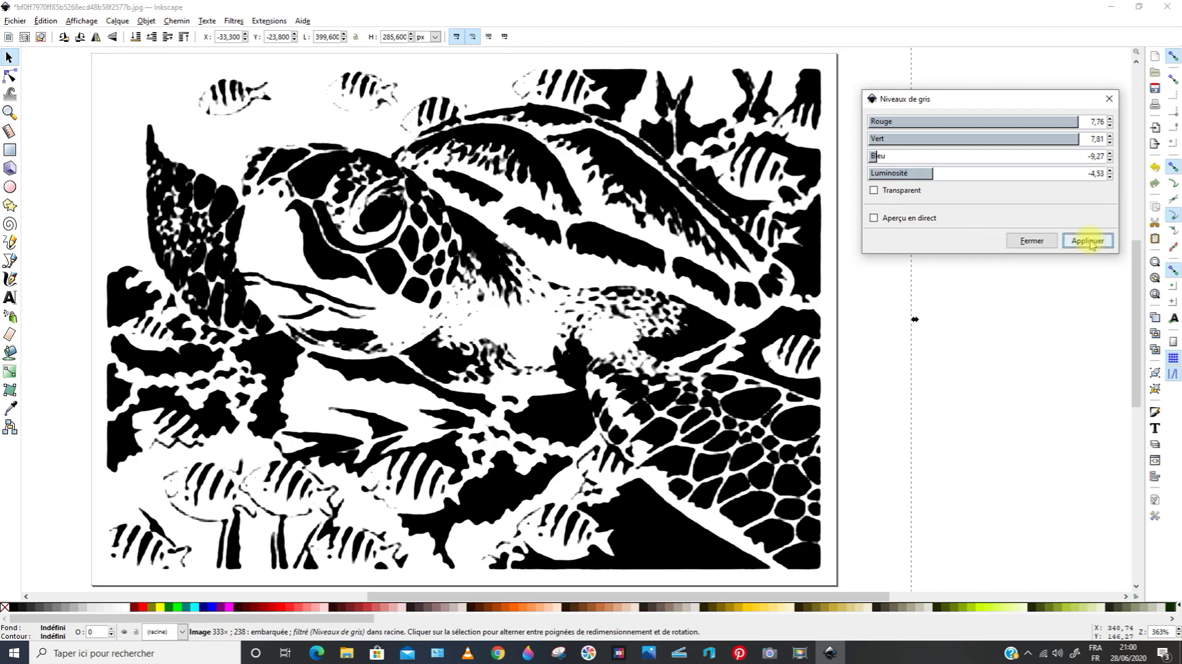
pyautogui.click(1031, 240)
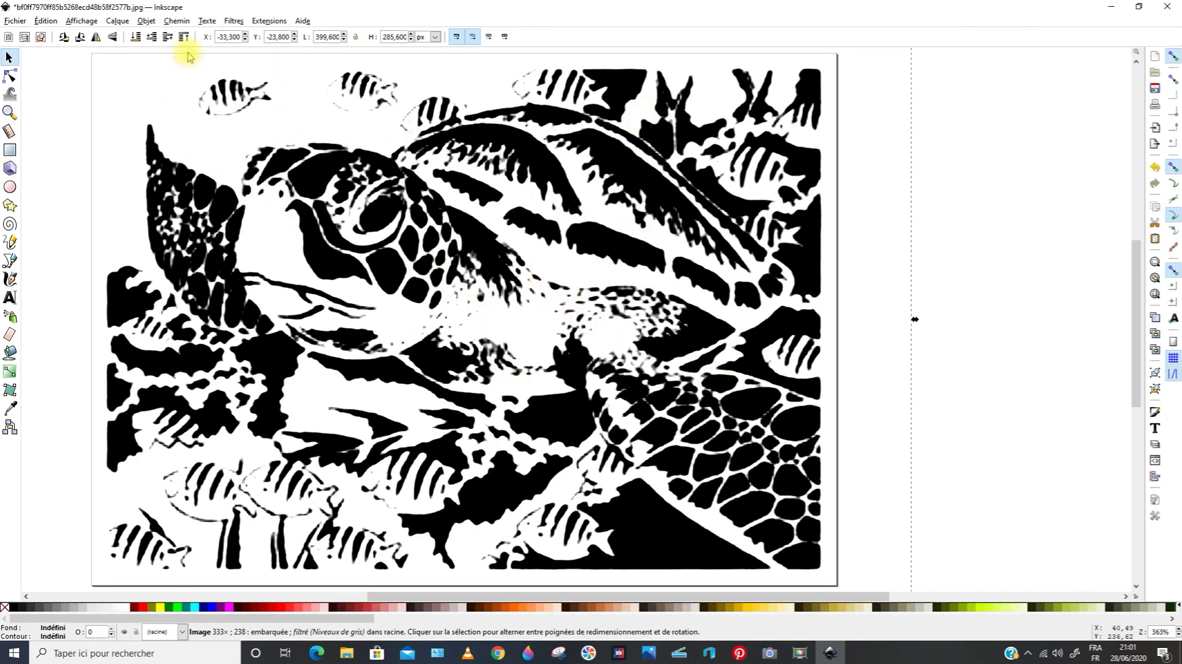
# Step: Start the Duochrome colour filter on the greyscale turtle with live preview, placing its settings clear of the picture
pyautogui.click(234, 22)
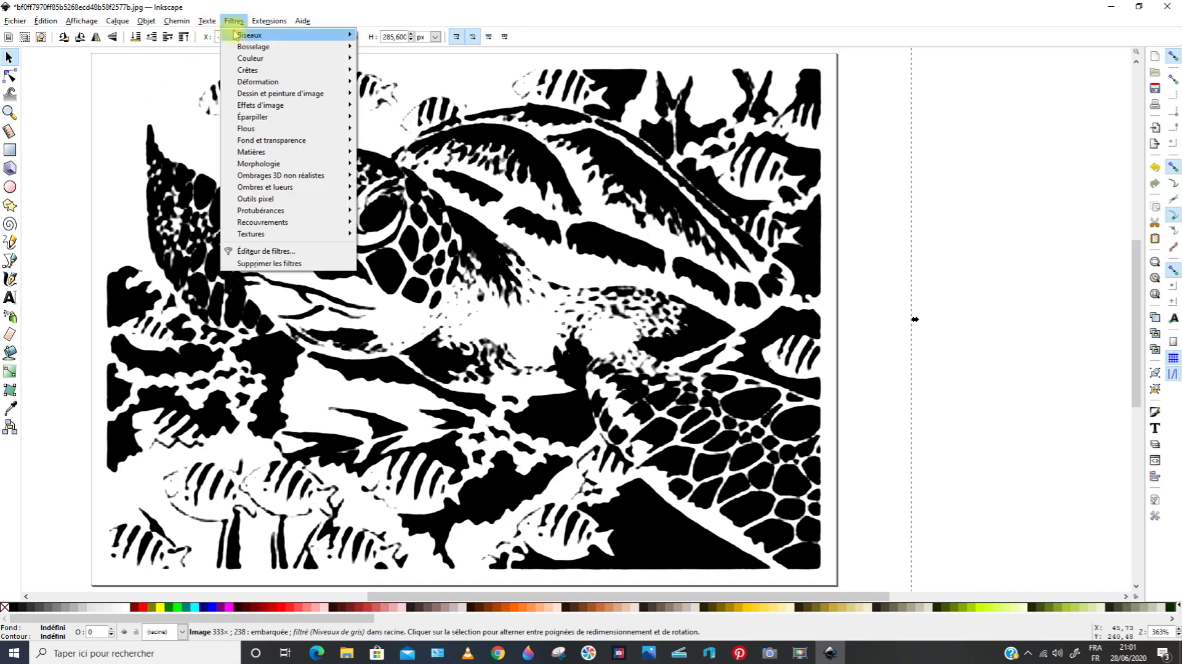
pyautogui.click(260, 59)
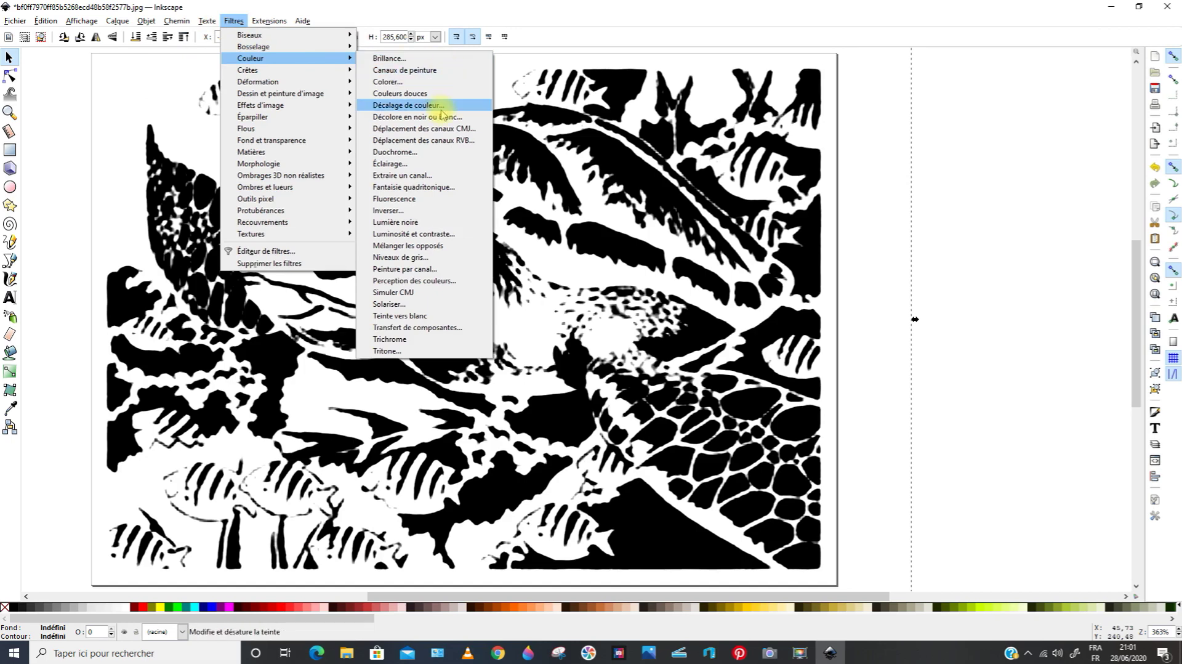
pyautogui.click(392, 152)
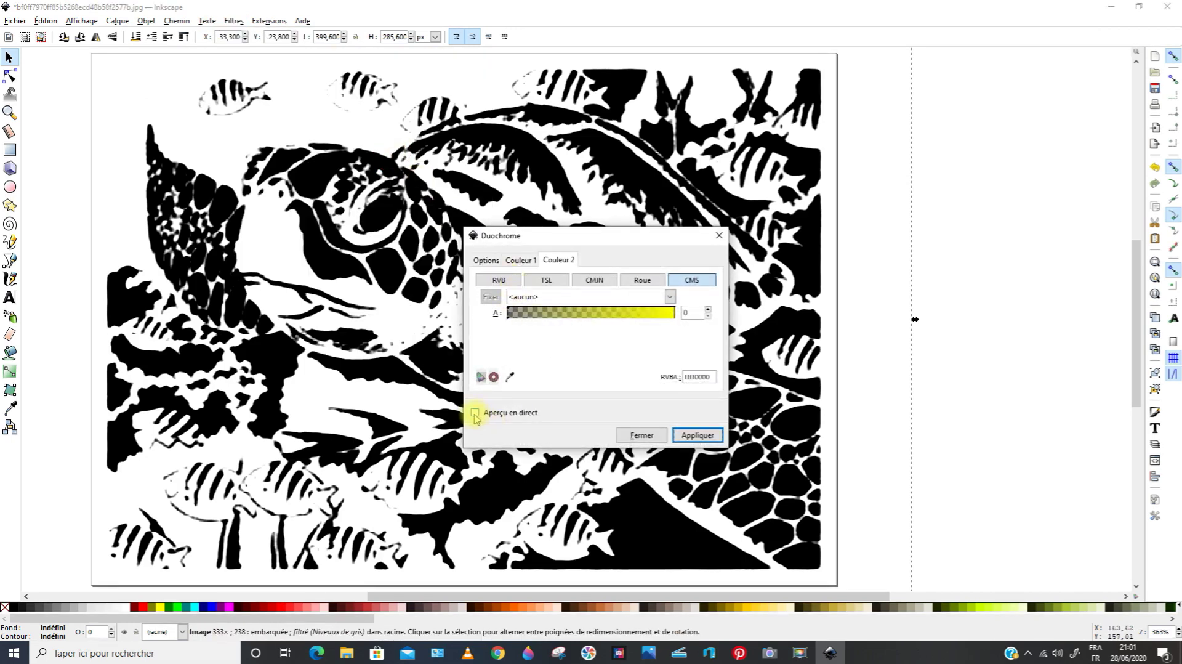
pyautogui.click(474, 413)
pyautogui.moveTo(560, 240)
pyautogui.mouseDown()
pyautogui.moveTo(811, 171)
pyautogui.moveTo(927, 87)
pyautogui.mouseUp()
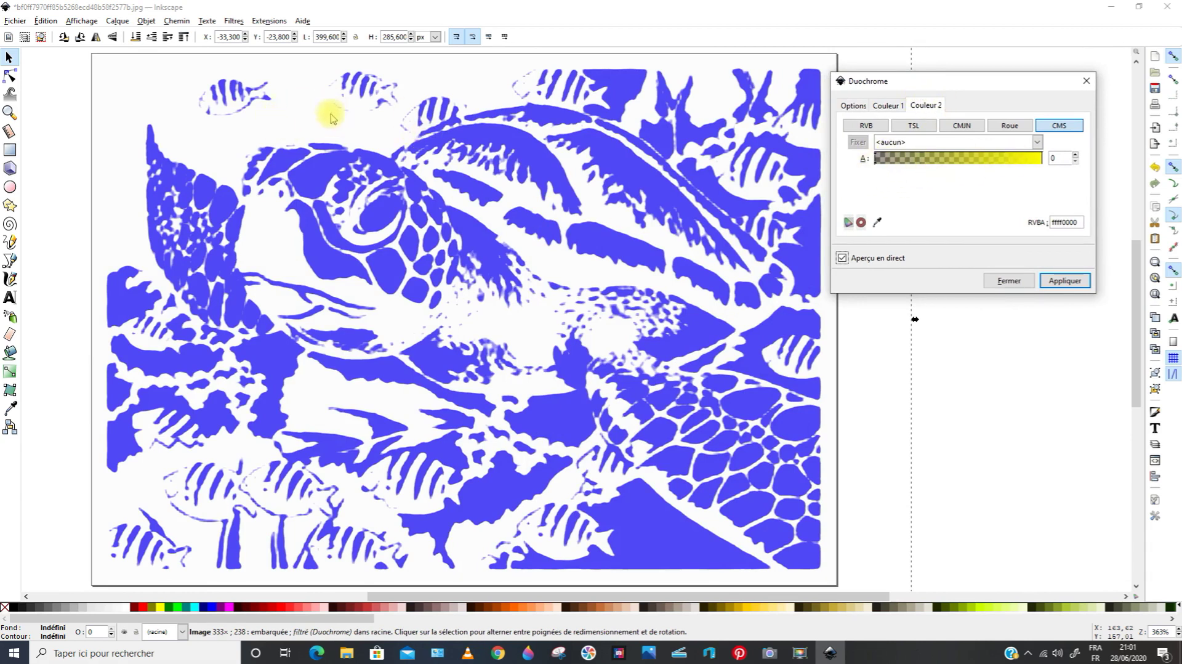
# Step: Change the Duochrome filter's first colour to the green 51f586 with an opacity of 143
pyautogui.click(891, 109)
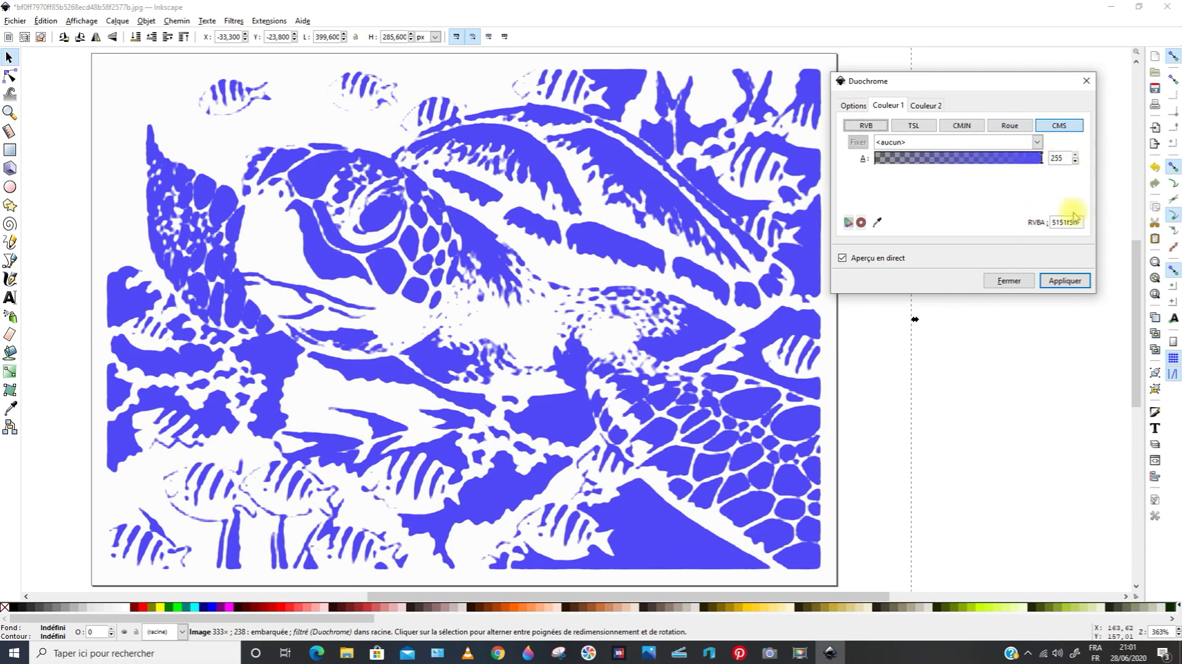
pyautogui.click(1010, 125)
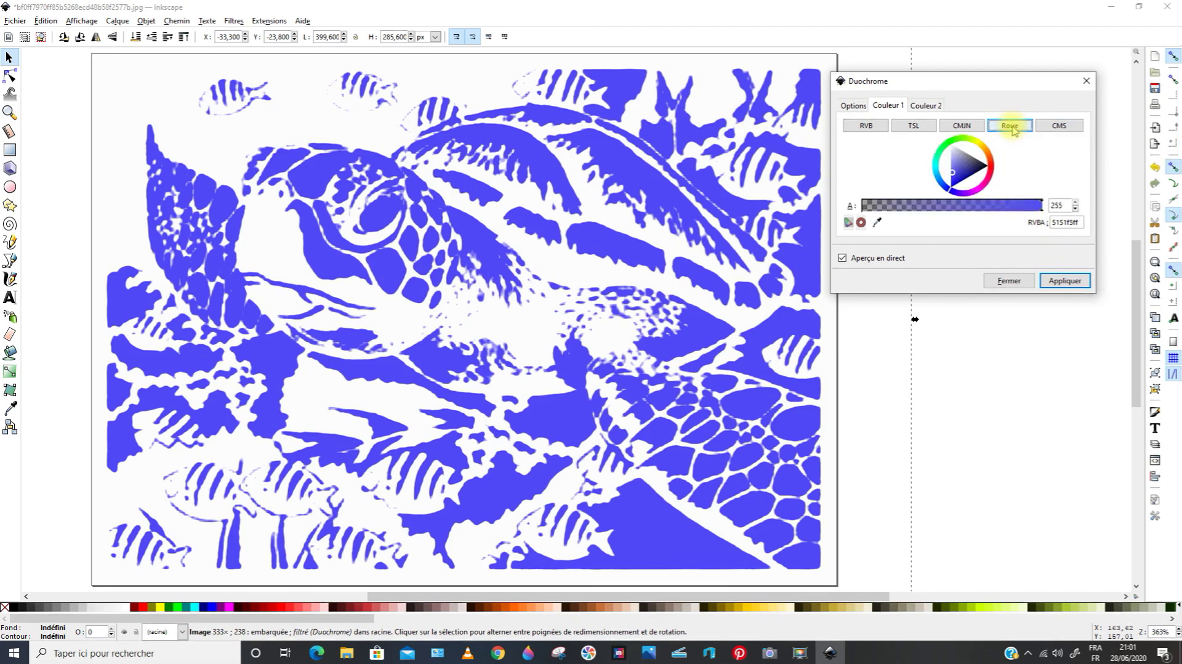
pyautogui.click(942, 151)
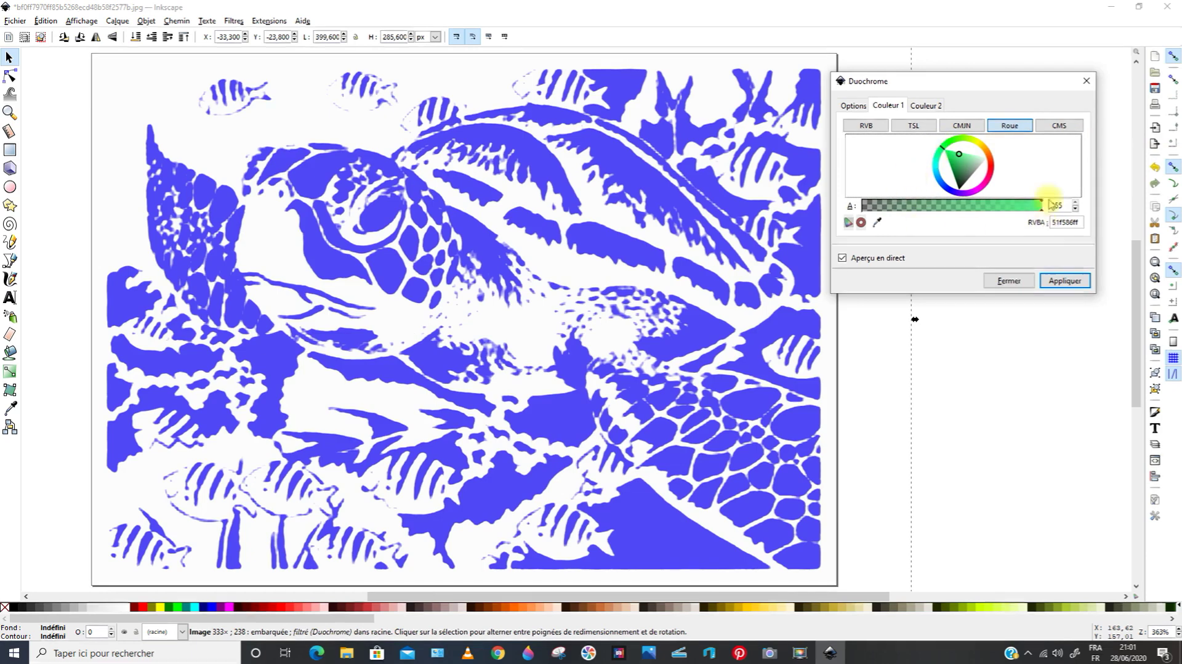
pyautogui.click(1060, 126)
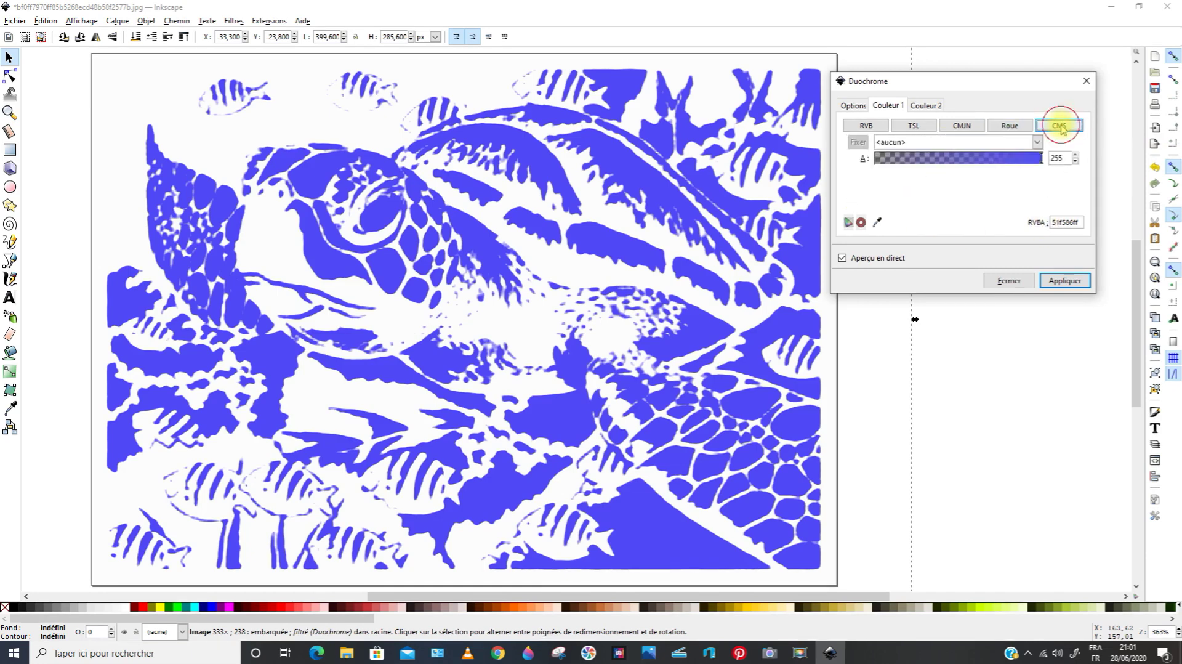
pyautogui.click(970, 159)
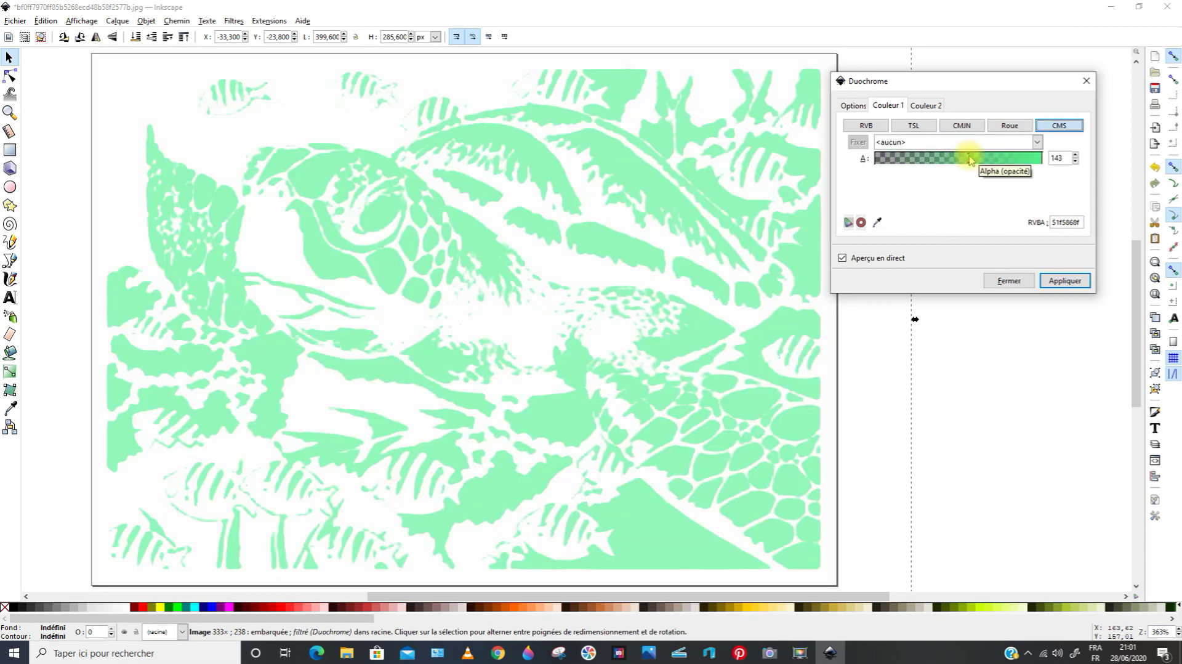
# Step: Raise the Duochrome filter's first colour opacity to 224, then apply the filter to the turtle image and close its settings
pyautogui.moveTo(967, 161); pyautogui.dragTo(1008, 161)
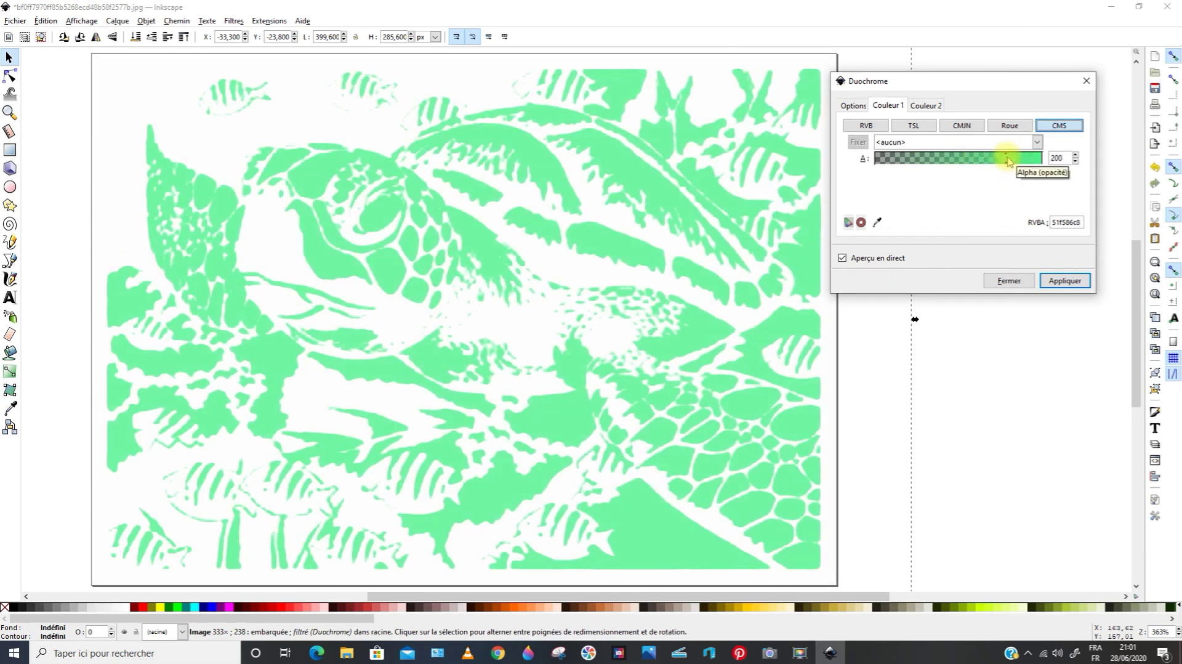
pyautogui.moveTo(1009, 162); pyautogui.dragTo(1022, 163)
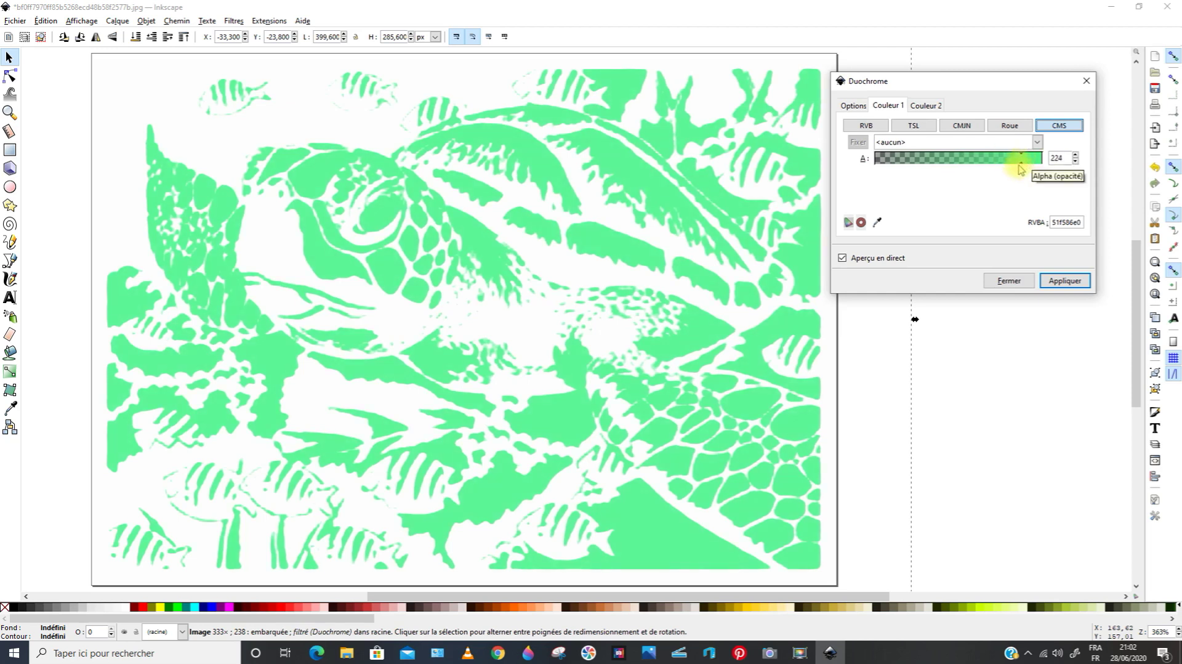
pyautogui.click(1066, 281)
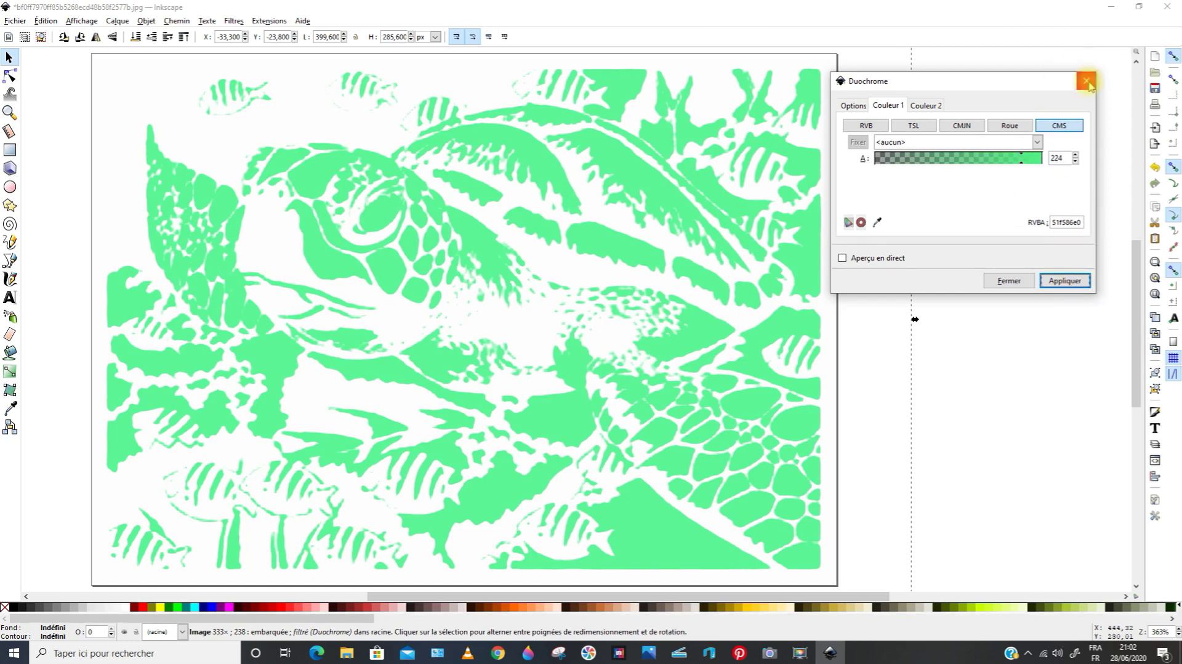
pyautogui.click(1010, 280)
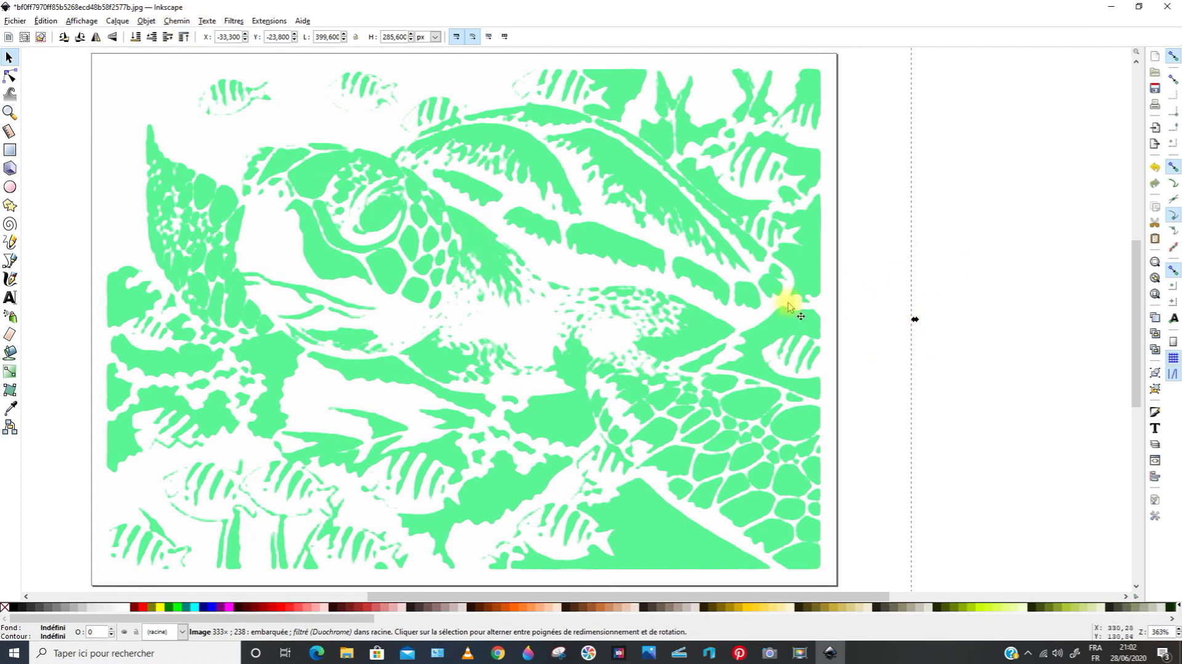
# Step: Vectorise the turtle image by Seuil de luminosité with a threshold of 0,550, using live preview, and close the tracing settings
pyautogui.scroll(-8, 699, 311)
pyautogui.scroll(10, 746, 295)
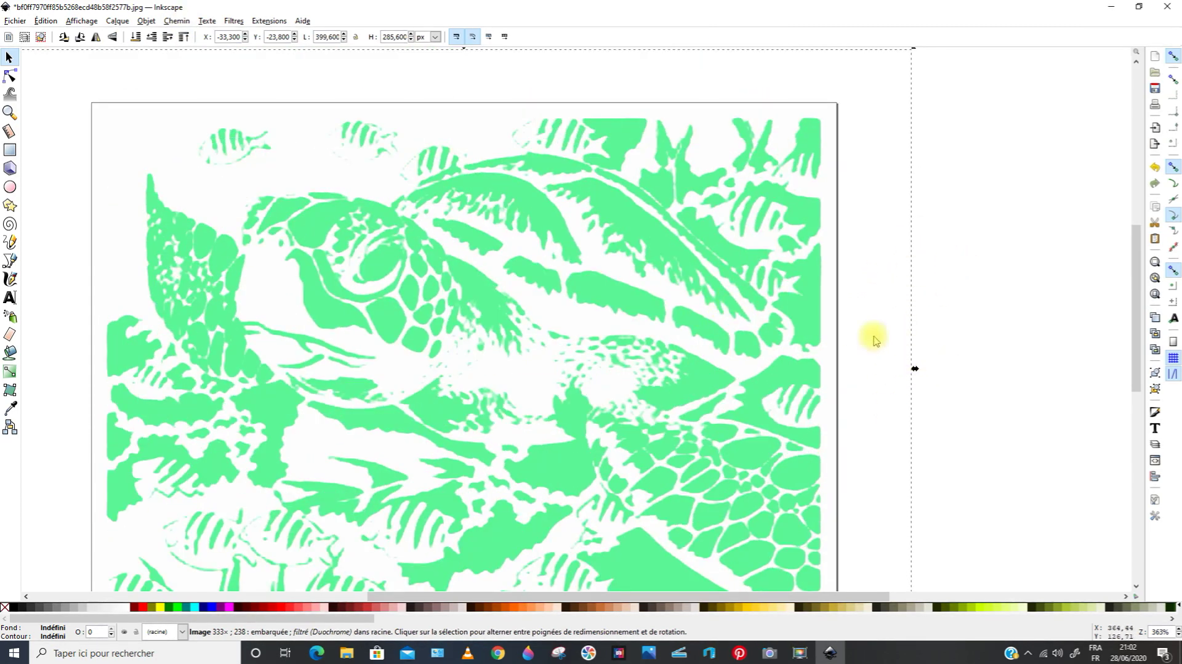
pyautogui.click(173, 22)
pyautogui.click(208, 62)
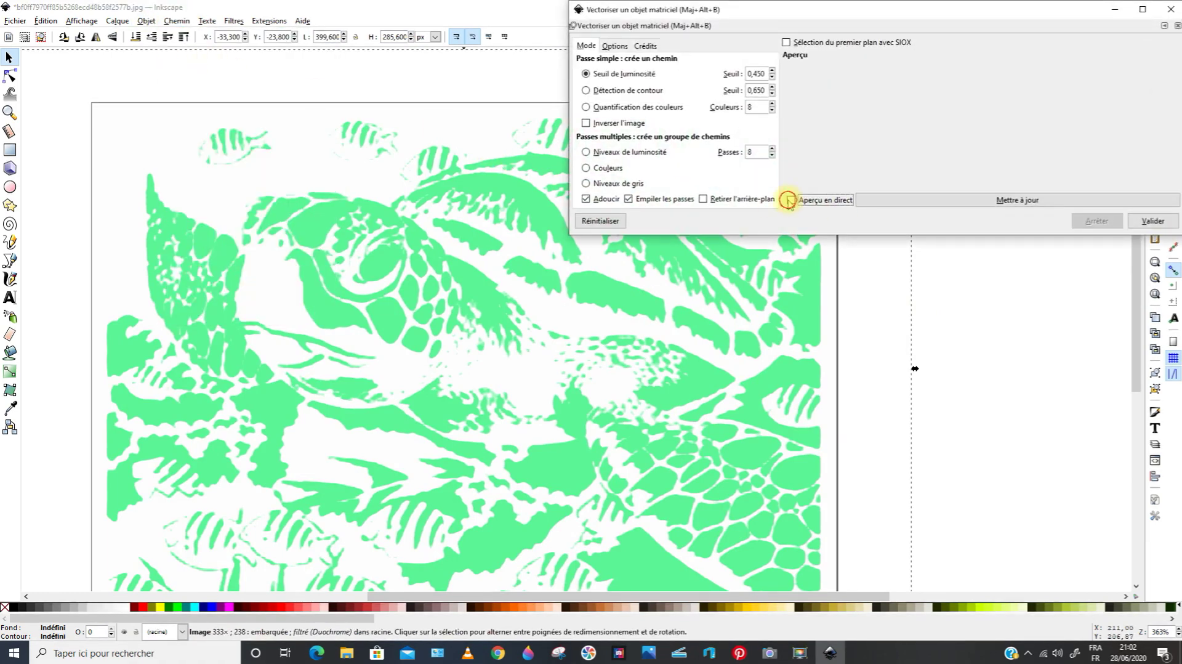
pyautogui.click(788, 200)
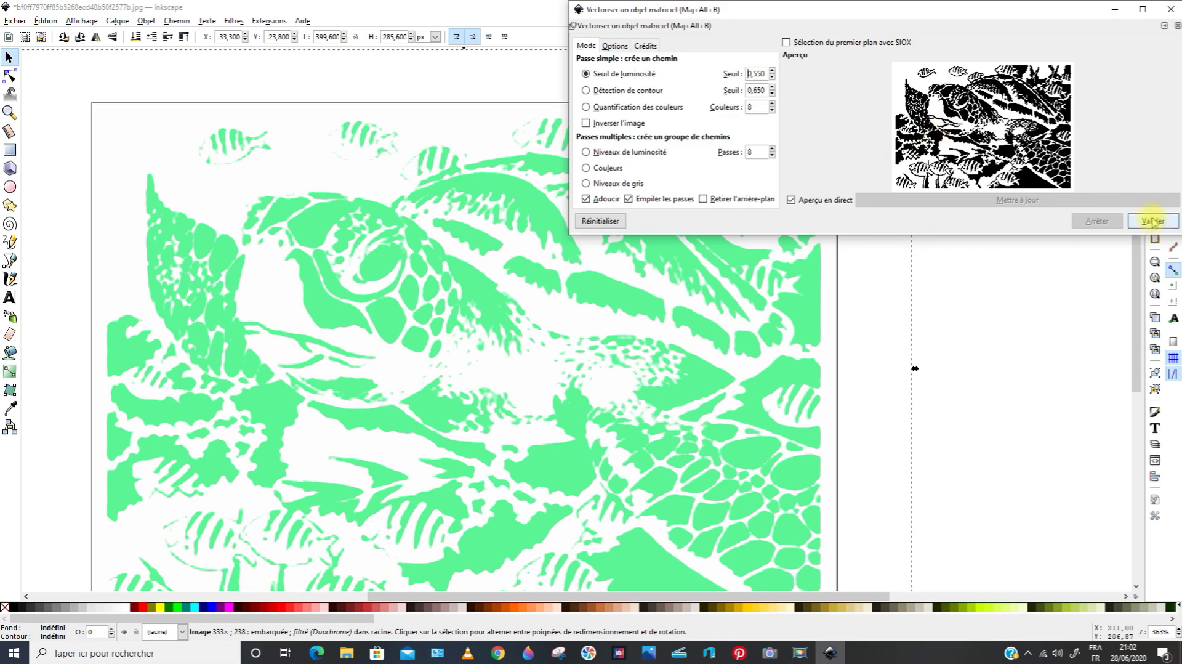
pyautogui.click(1152, 220)
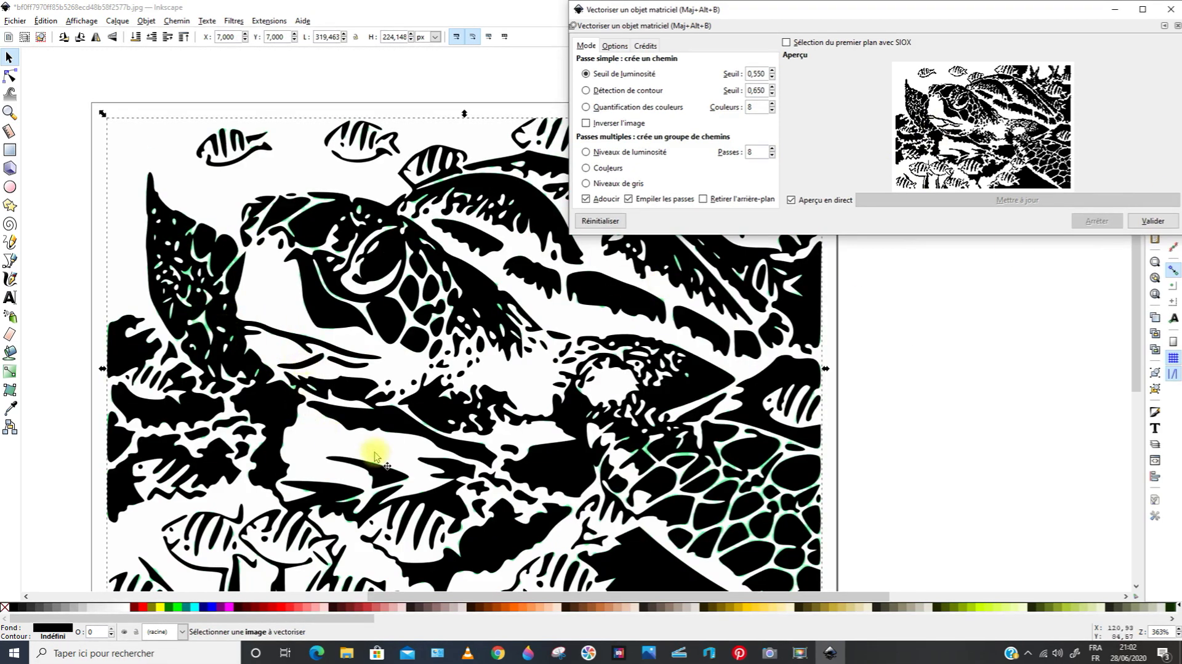
pyautogui.click(1144, 221)
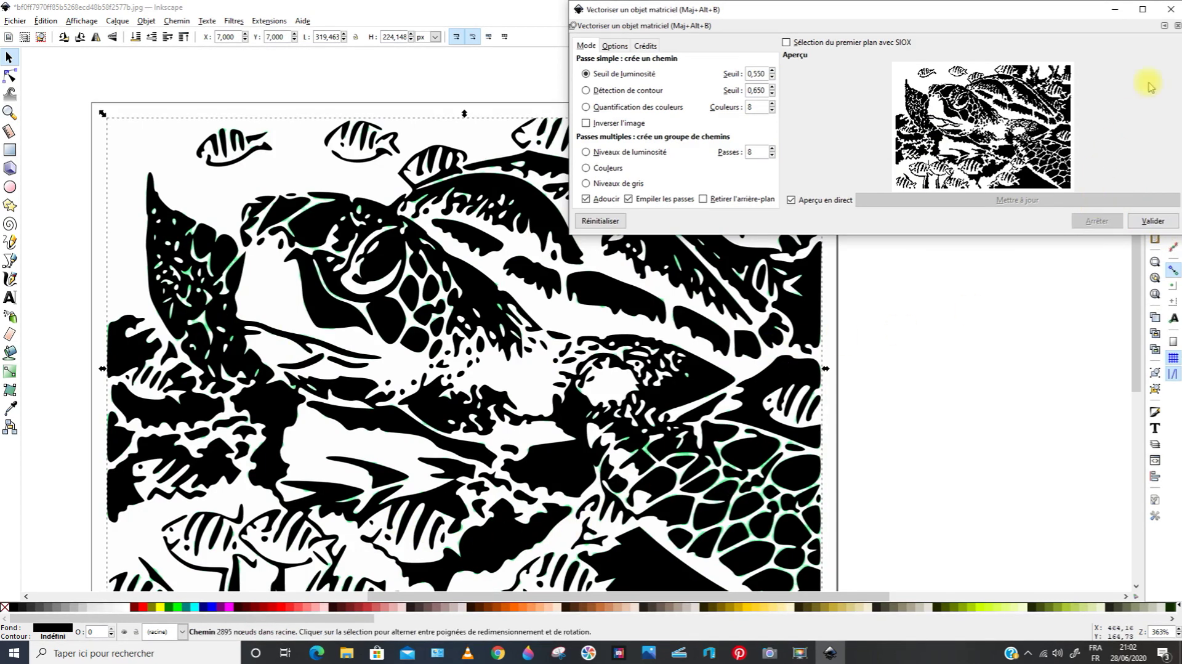
pyautogui.click(1171, 11)
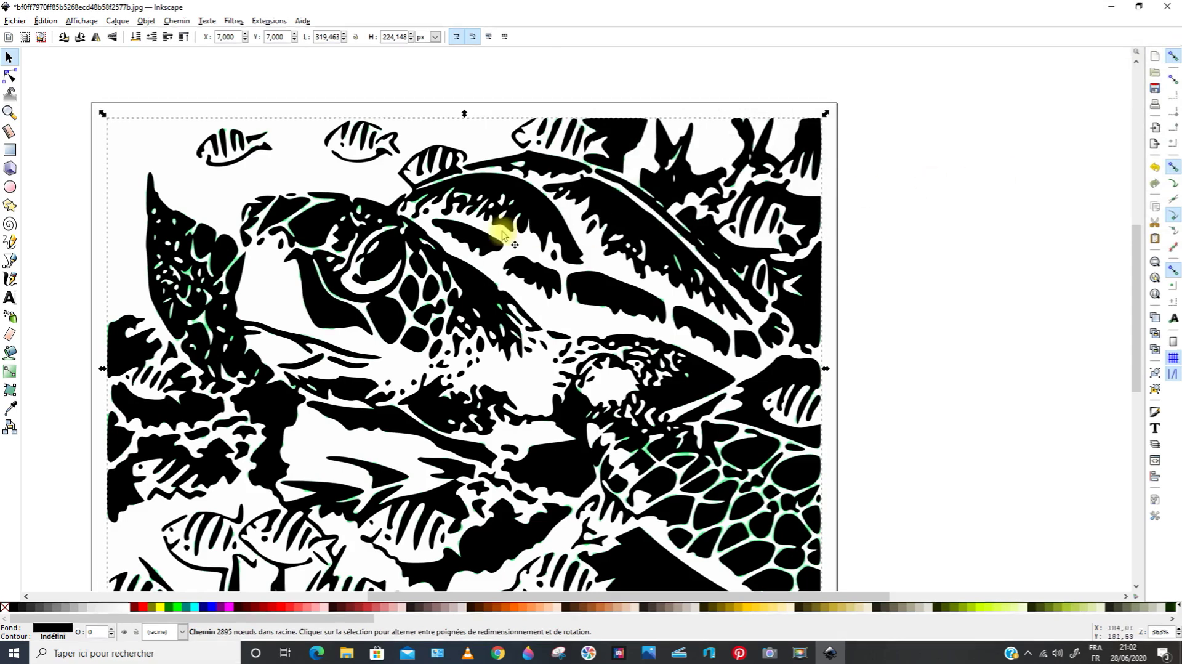
# Step: Apply the Duochrome colour filter with first colour 51f586 at opacity 224 to the traced turtle path, checking it with live preview
pyautogui.click(233, 21)
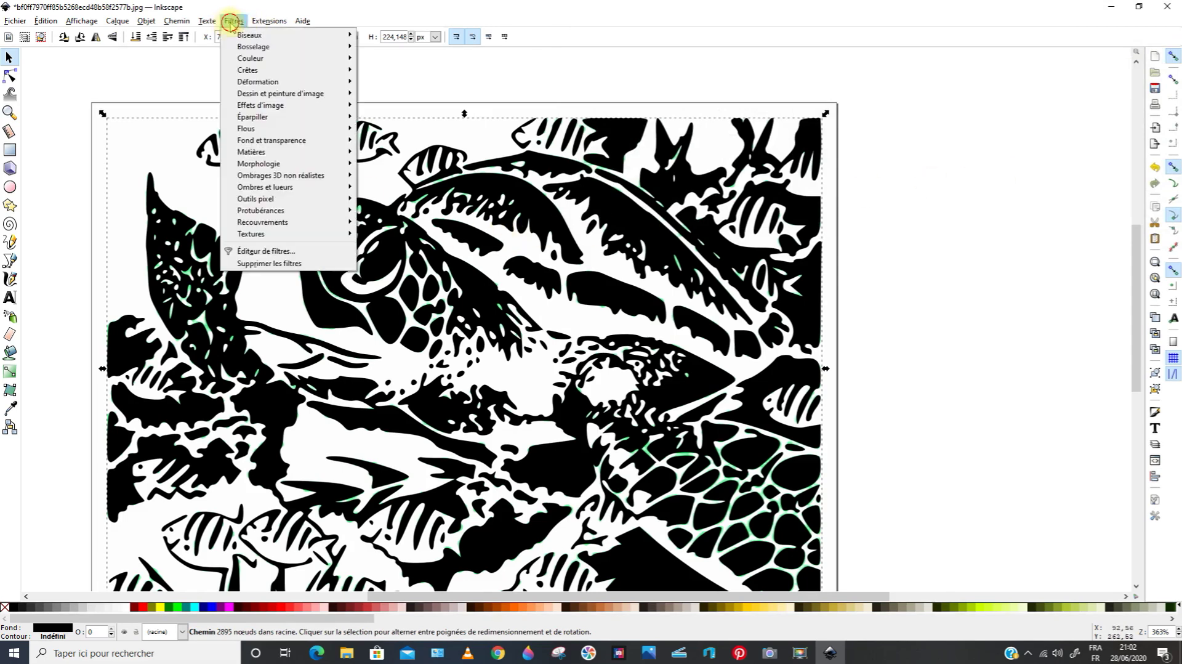
pyautogui.moveTo(342, 58)
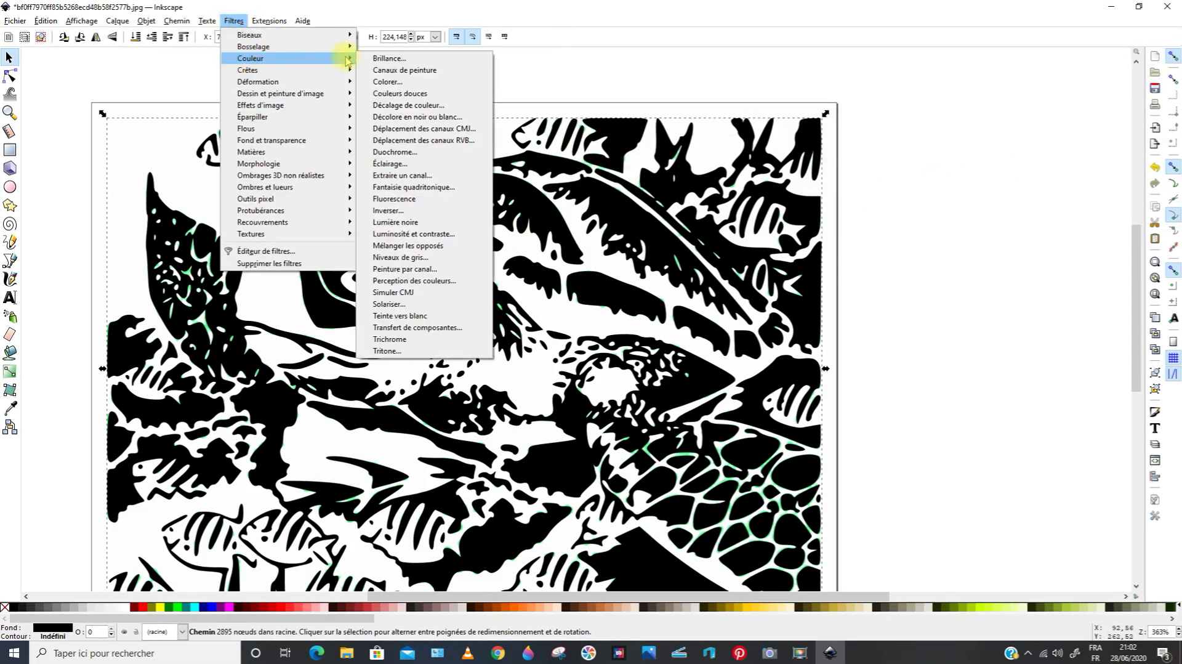
pyautogui.click(394, 152)
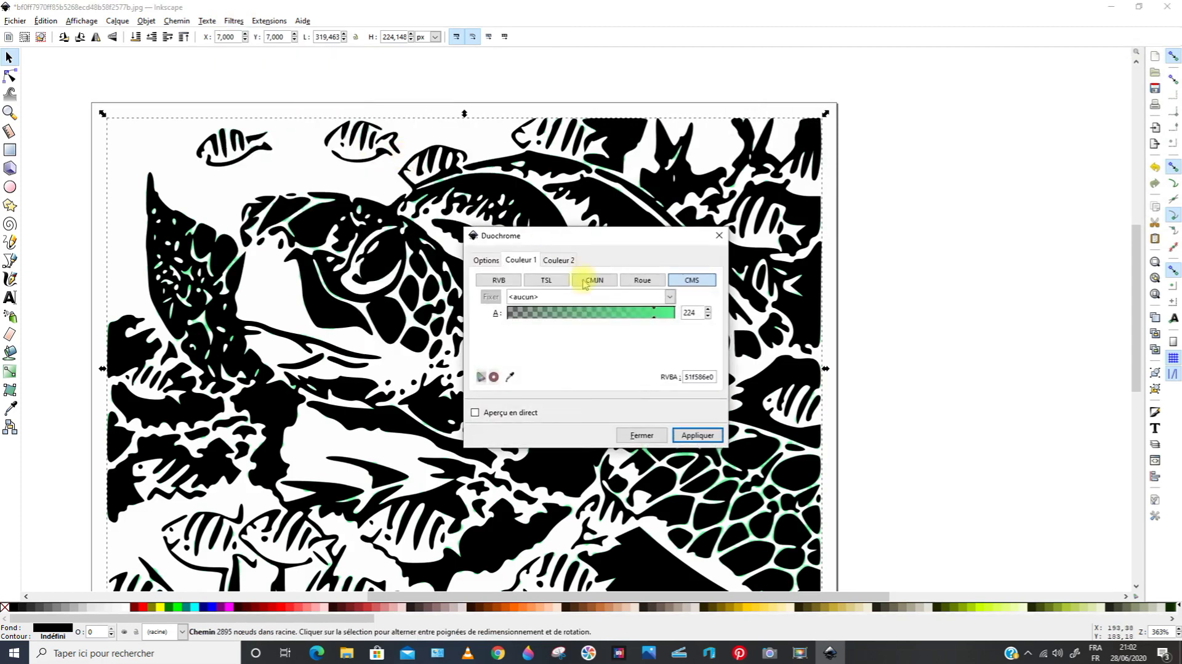
pyautogui.click(473, 413)
pyautogui.moveTo(673, 238); pyautogui.dragTo(962, 102)
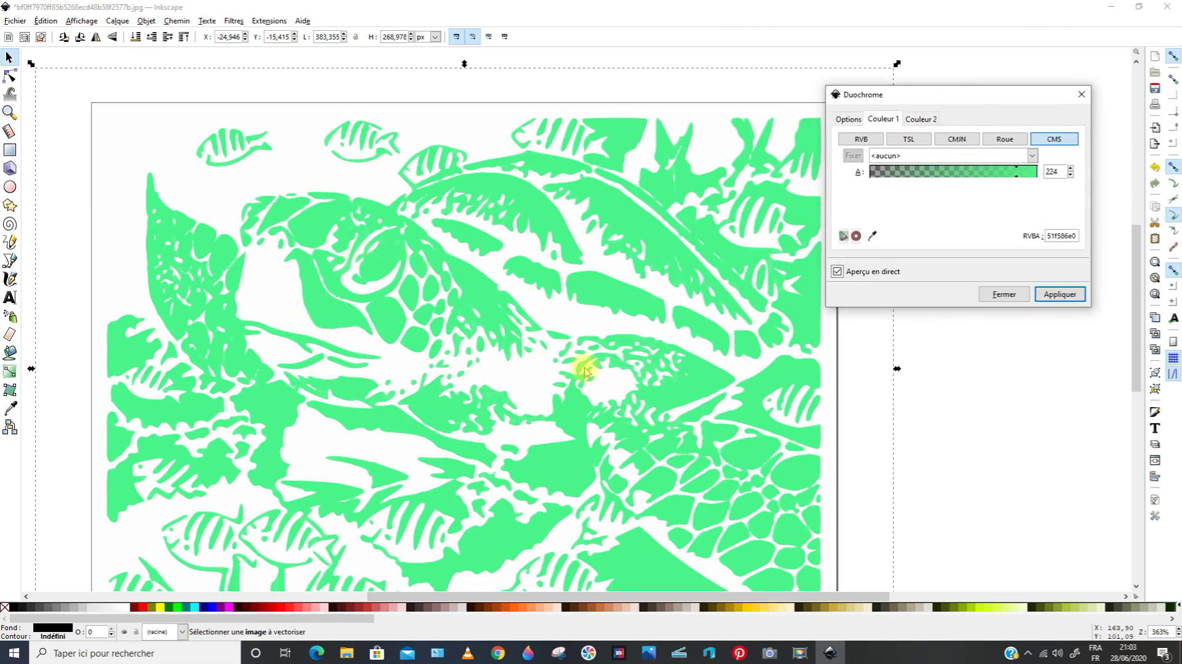
pyautogui.click(1080, 297)
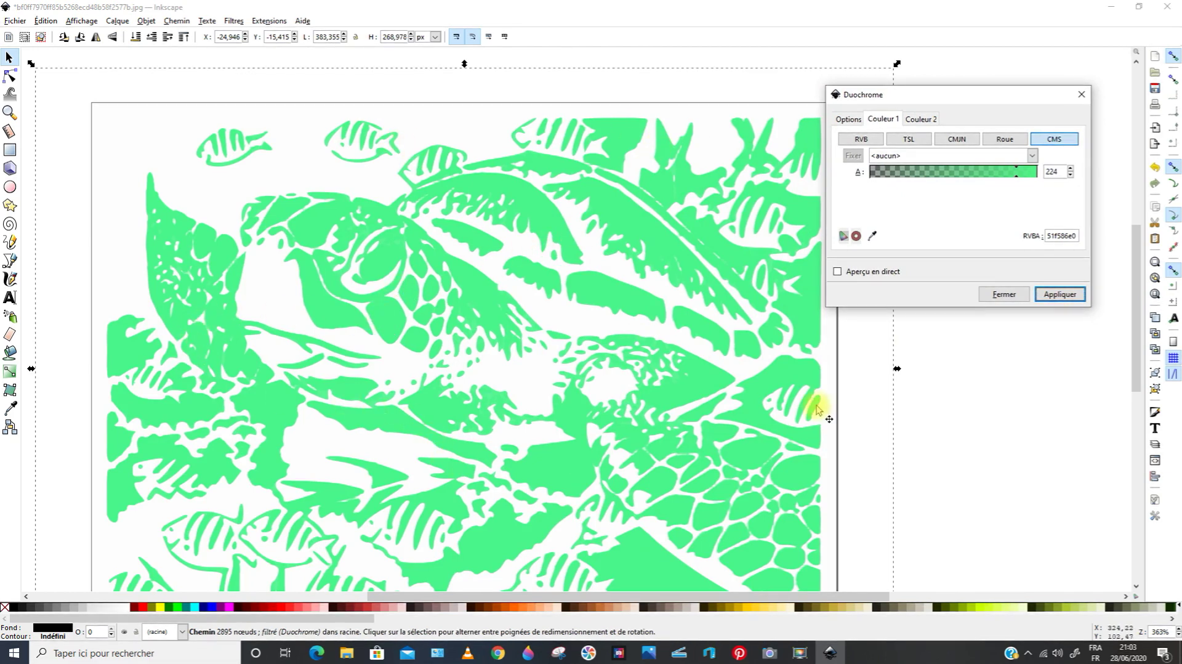
pyautogui.click(1004, 294)
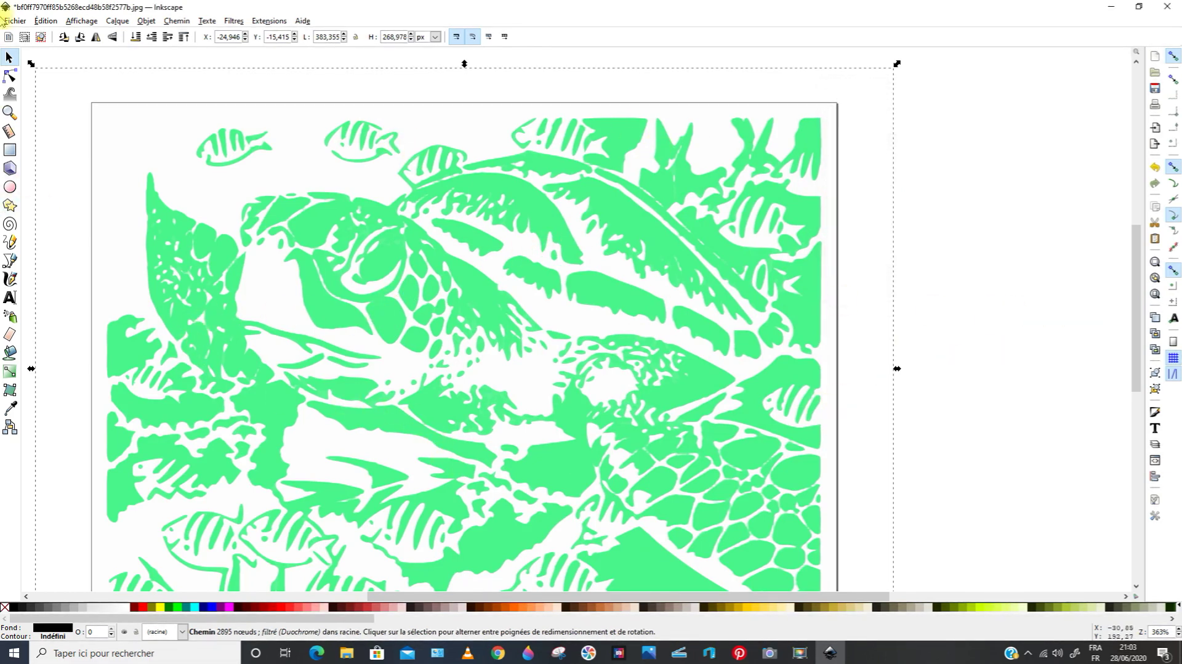
# Step: Start a PNG export of the selected turtle and choose the desktop folder Couleur modèle chantournage as its destination
pyautogui.click(15, 21)
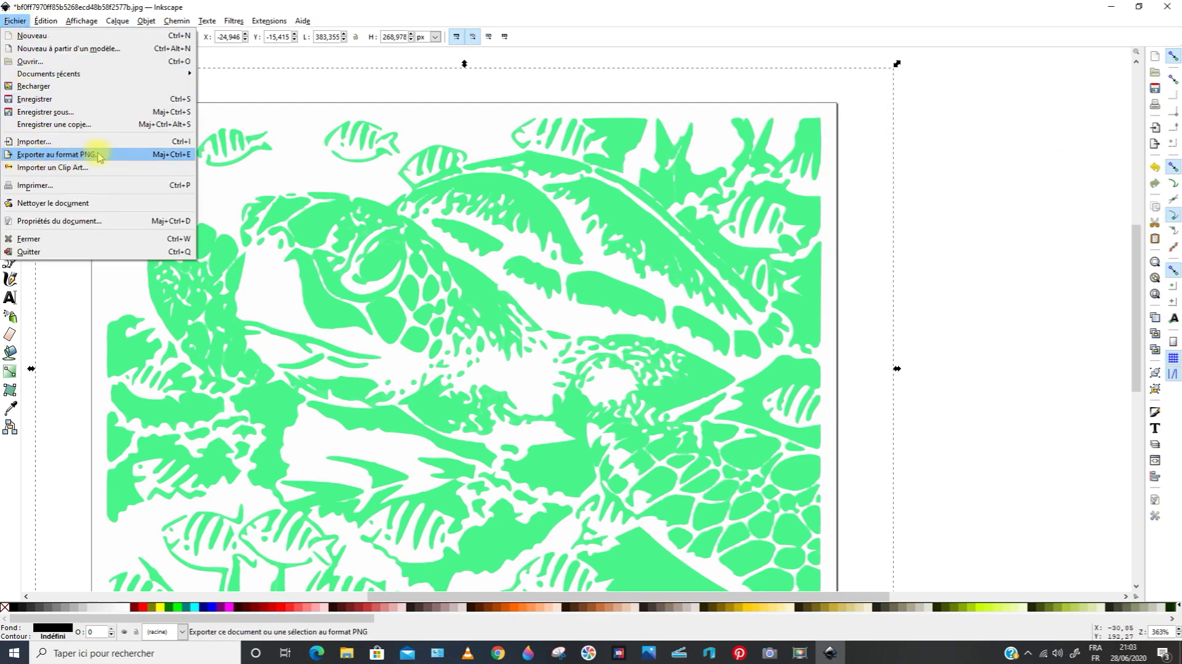
pyautogui.click(73, 157)
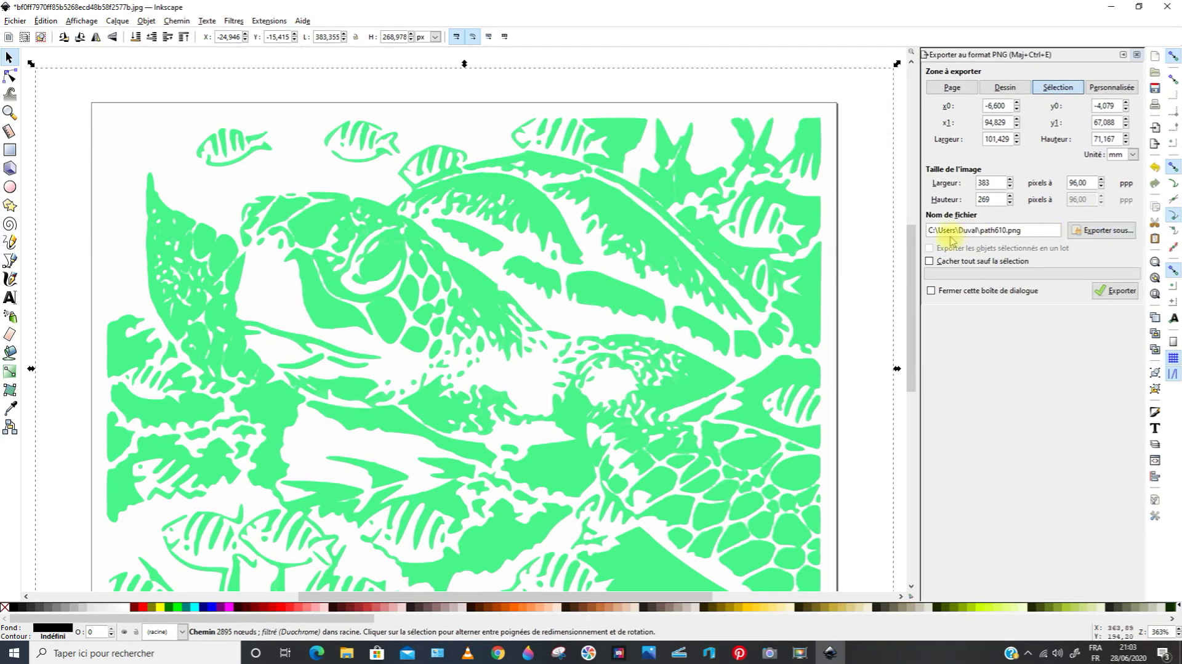
pyautogui.click(1101, 230)
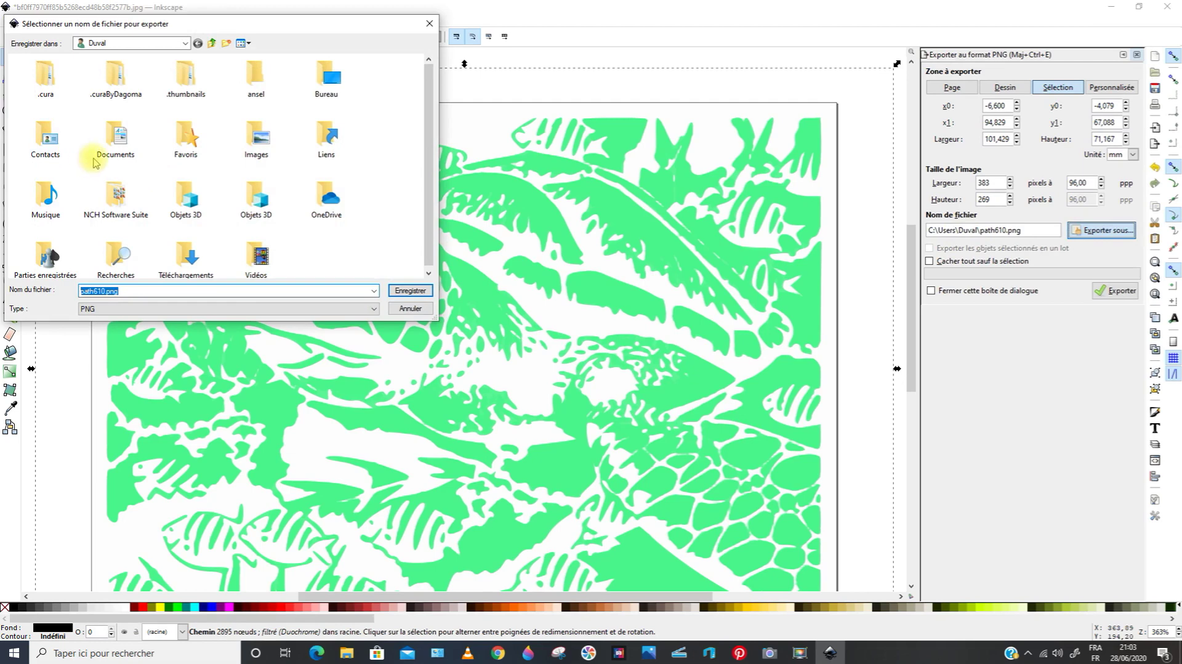
pyautogui.click(211, 43)
pyautogui.click(342, 176)
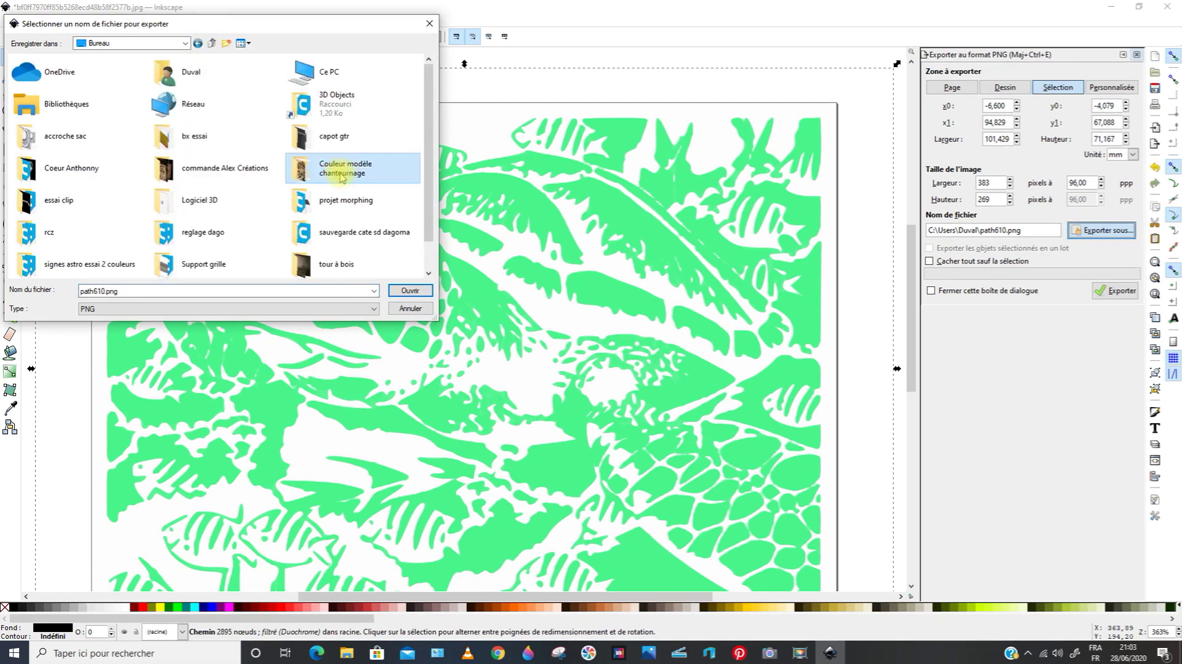
pyautogui.click(300, 166)
pyautogui.doubleClick(300, 166)
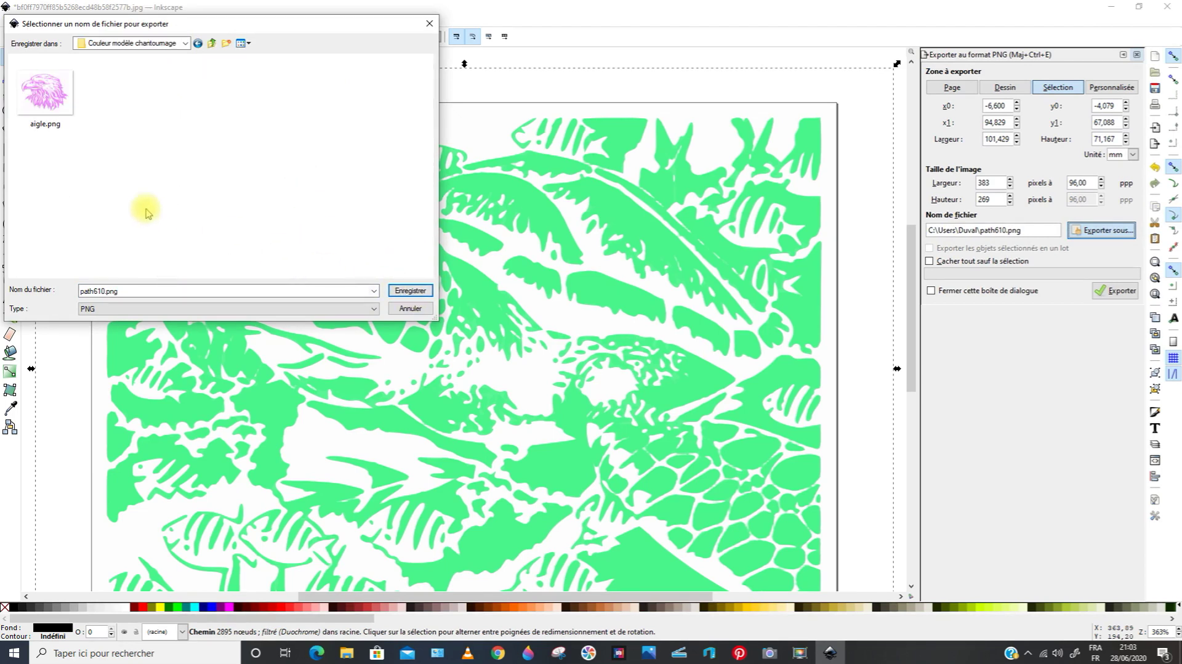
# Step: Name the PNG file tortue and export it, with the export settings closing when finished
pyautogui.click(115, 290)
pyautogui.doubleClick(122, 290)
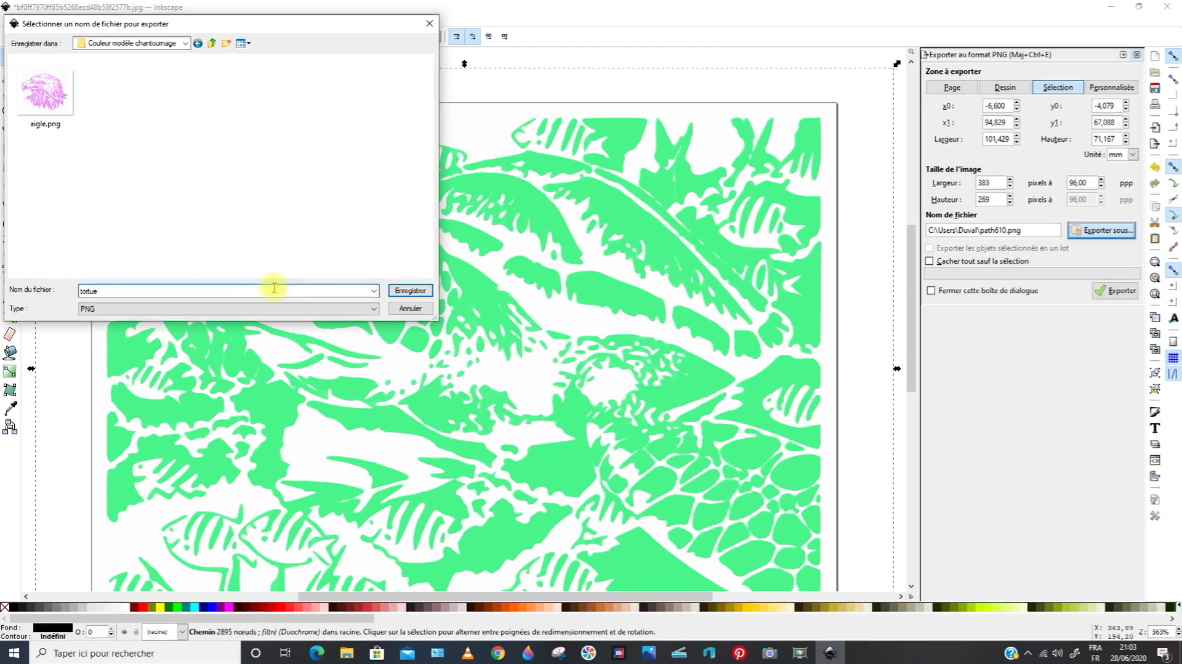
pyautogui.click(410, 290)
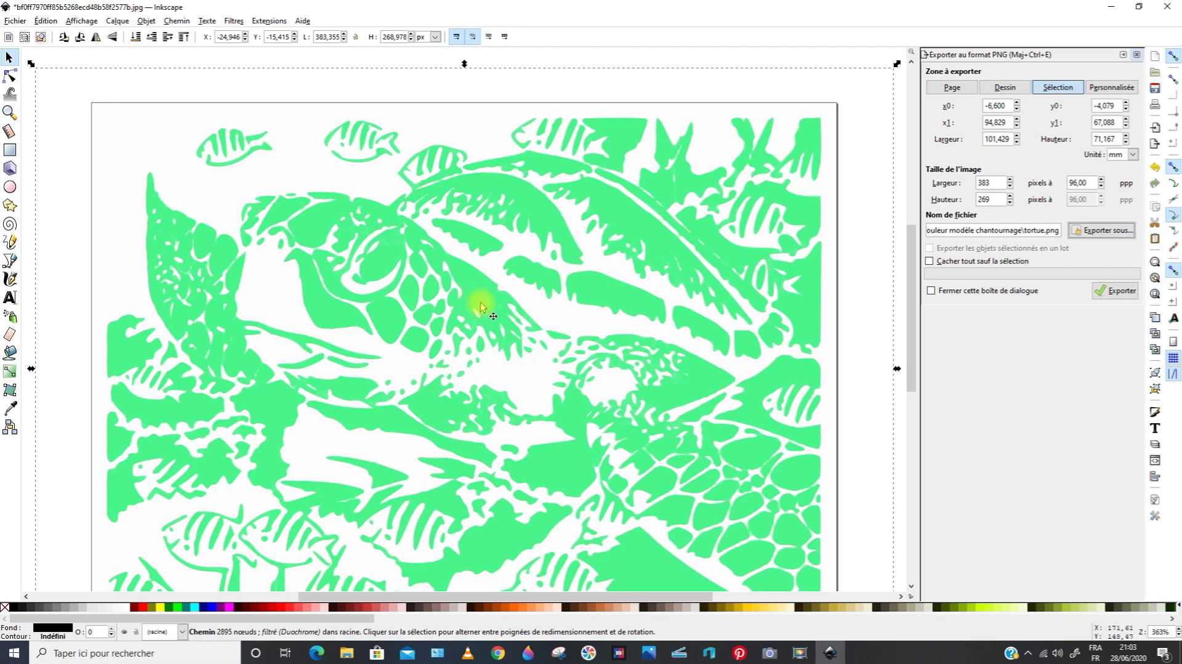
pyautogui.click(931, 291)
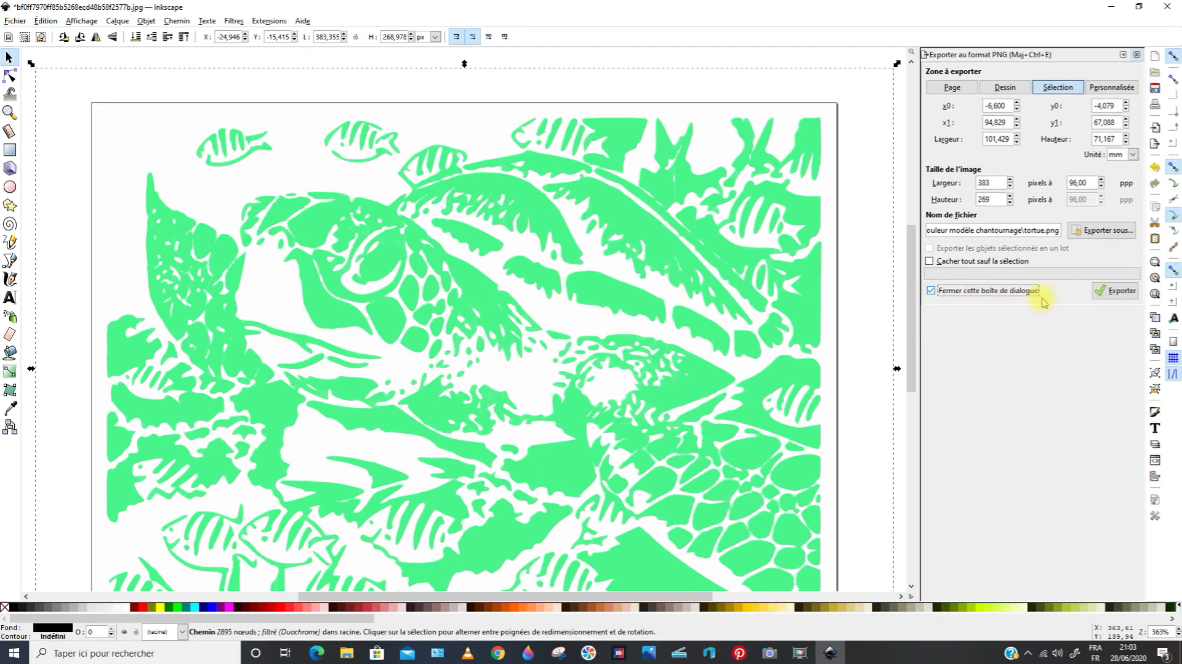
pyautogui.click(1111, 293)
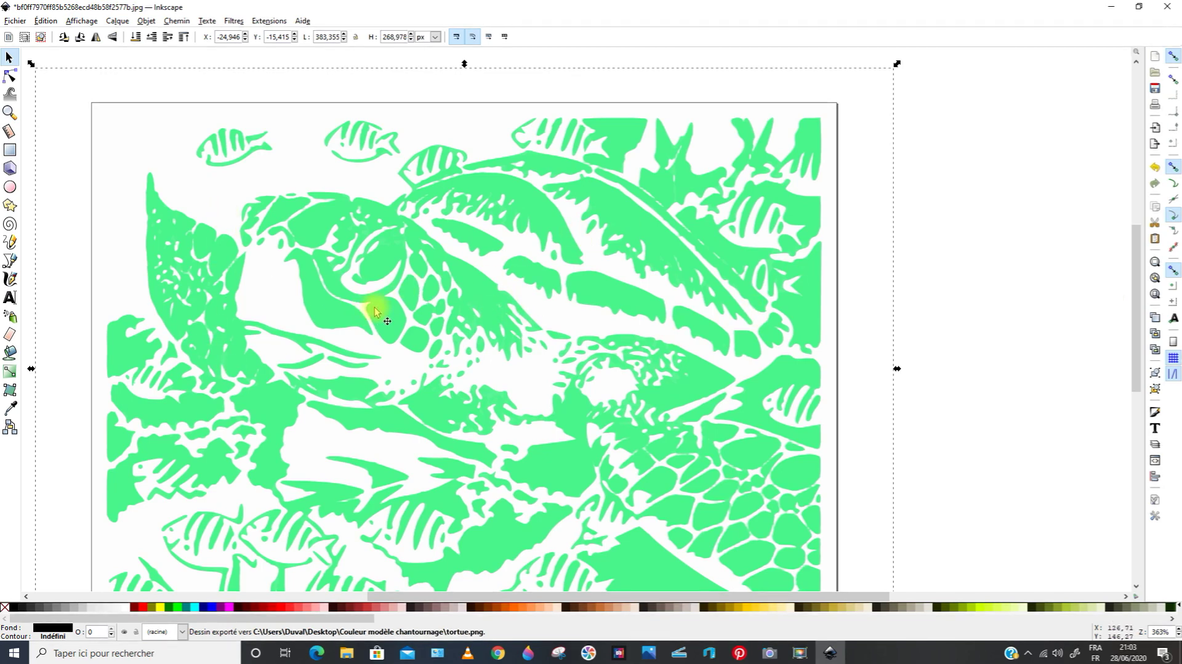
# Step: Switch to File Explorer and check the exported tortue.png enlarged in Photos, then close the viewer
pyautogui.click(346, 654)
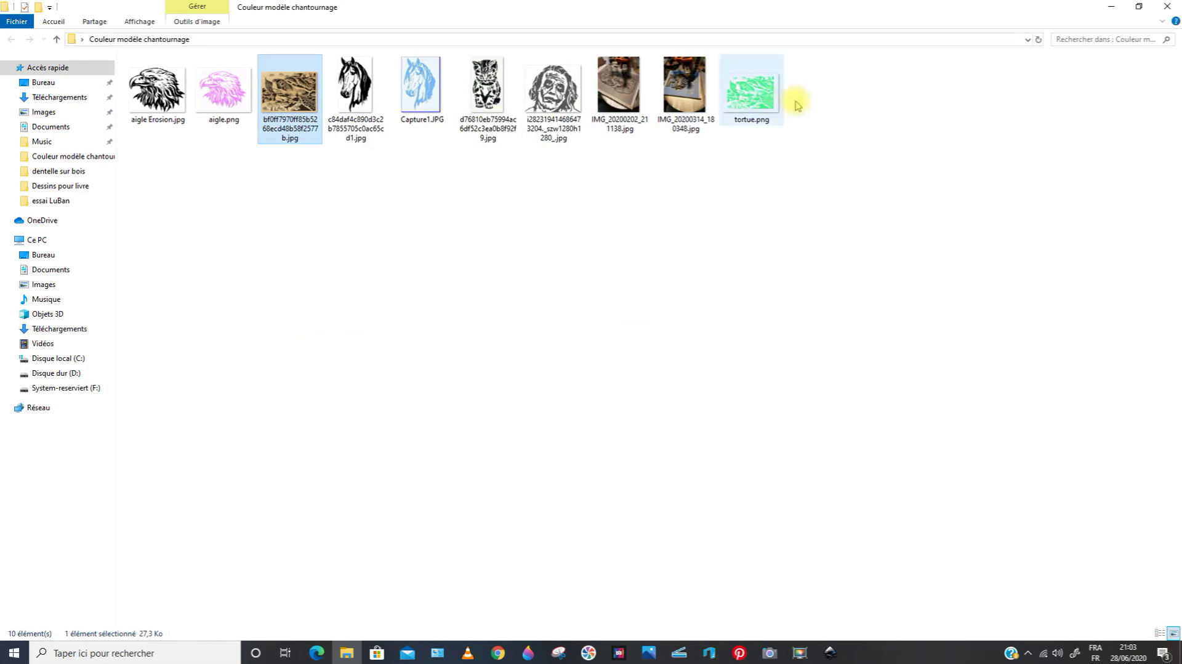
pyautogui.click(748, 99)
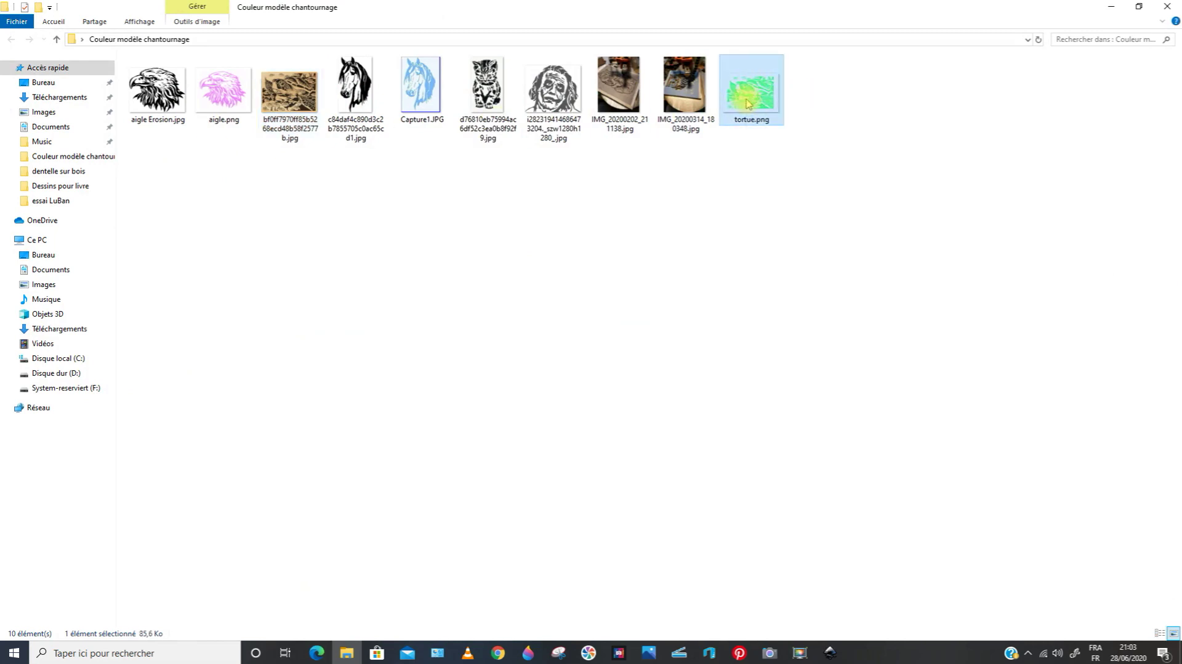
pyautogui.doubleClick(748, 102)
pyautogui.click(520, 36)
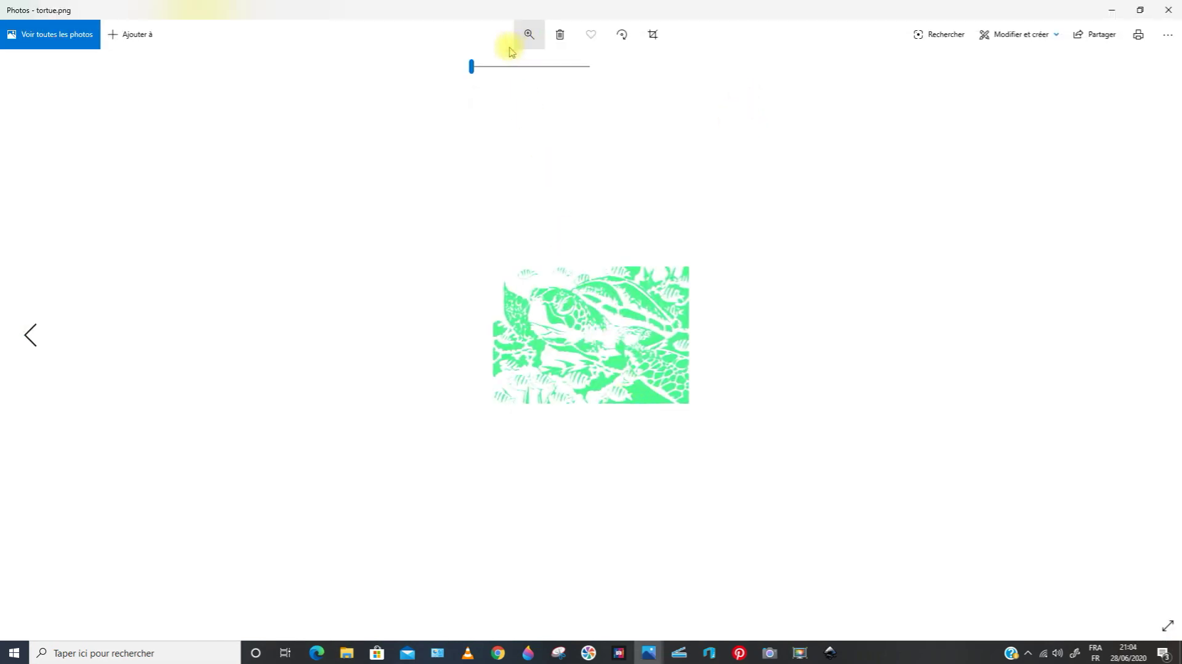
pyautogui.moveTo(473, 66); pyautogui.dragTo(532, 66)
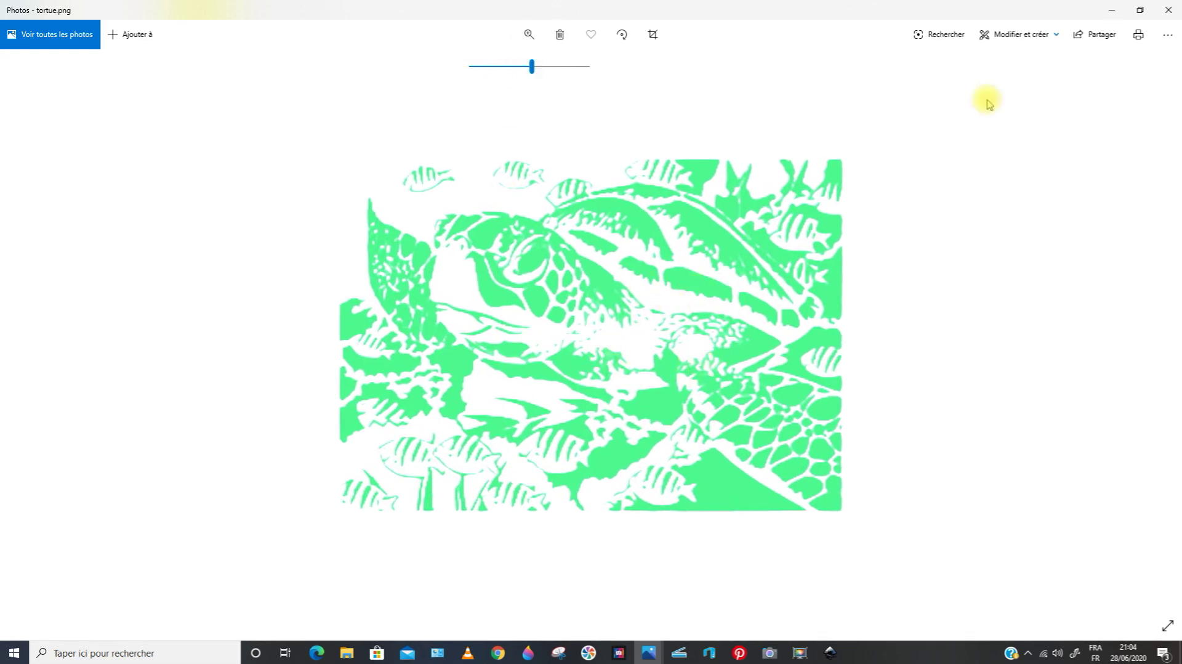
pyautogui.click(1169, 11)
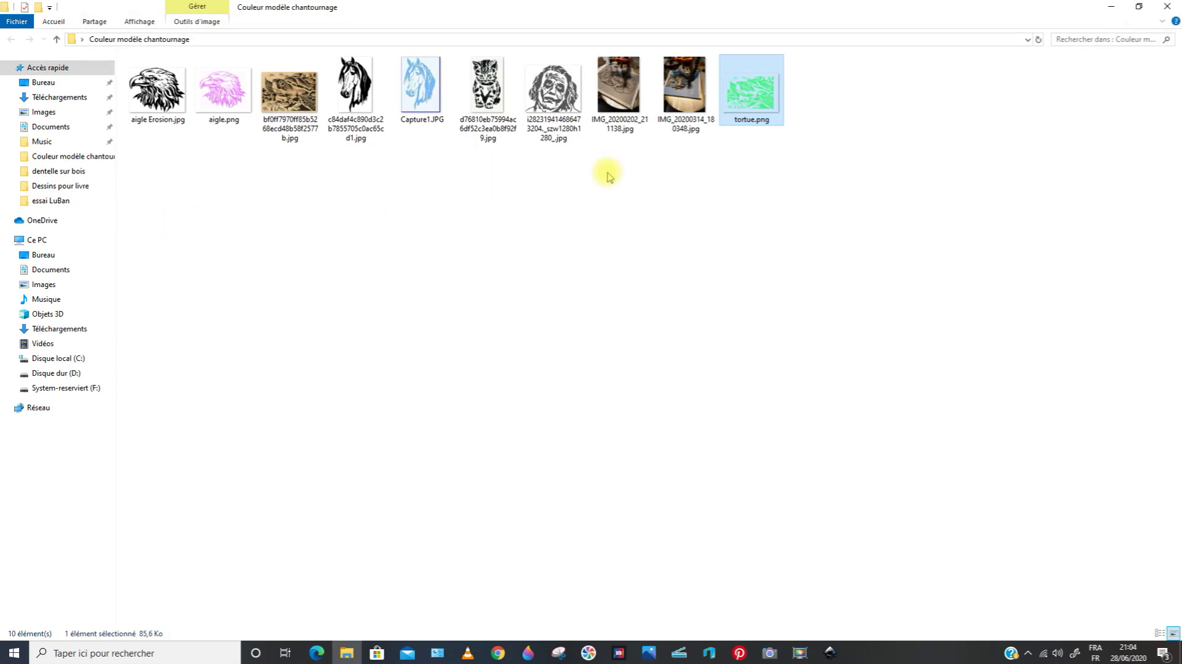
# Step: View the dark grey long-haired portrait pattern from the same folder in Photos, then close it
pyautogui.doubleClick(554, 86)
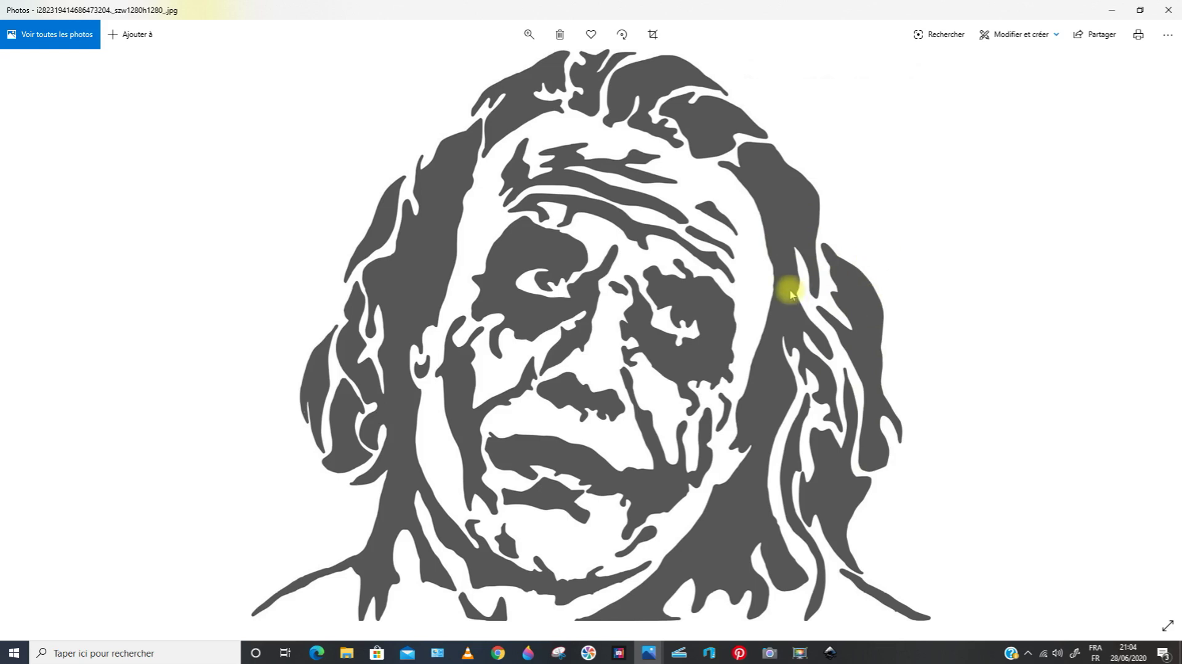
pyautogui.click(1171, 12)
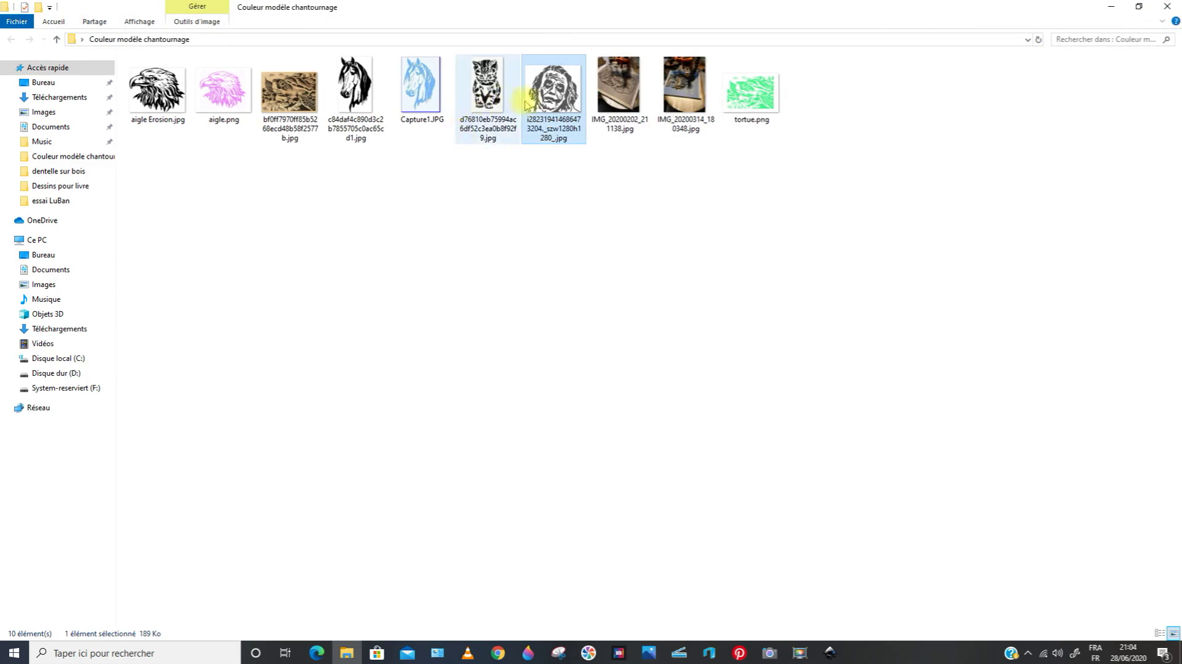
# Step: Return to Inkscape and close the turtle document without saving its changes
pyautogui.click(1108, 9)
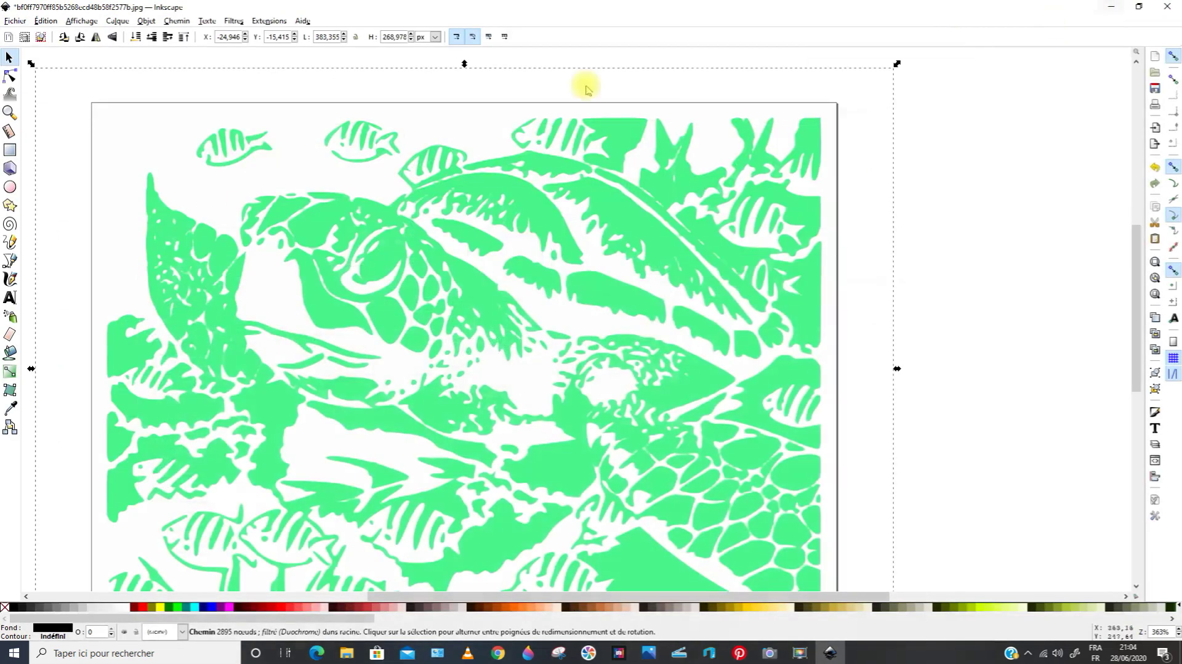
pyautogui.click(1170, 8)
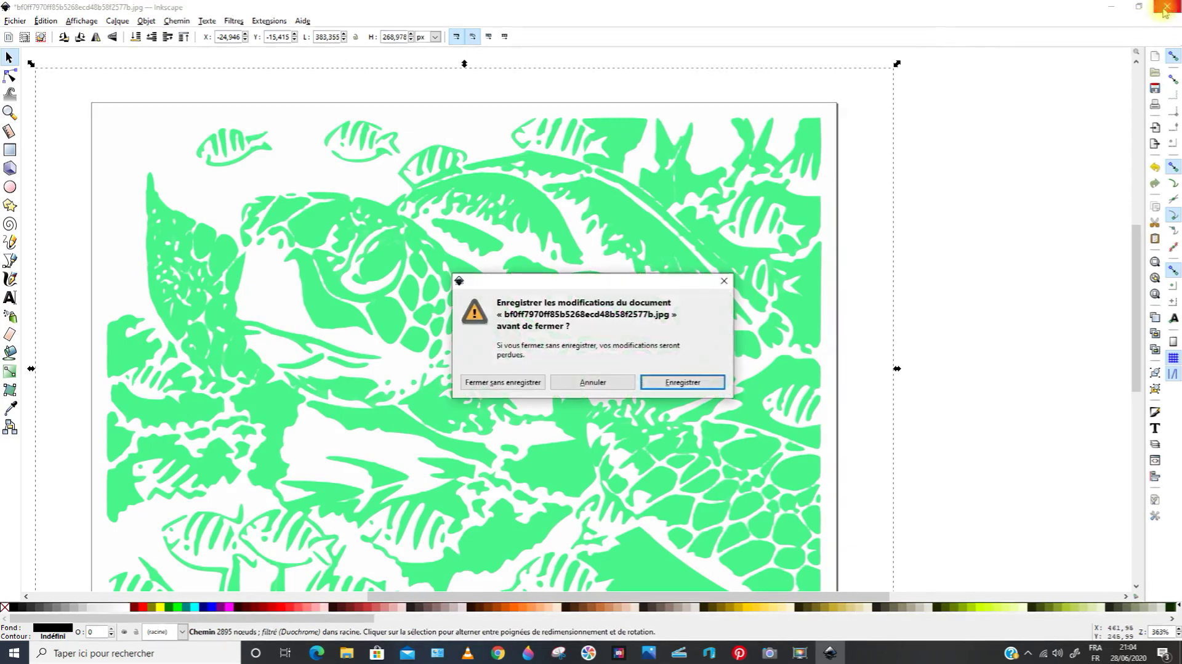
pyautogui.click(509, 386)
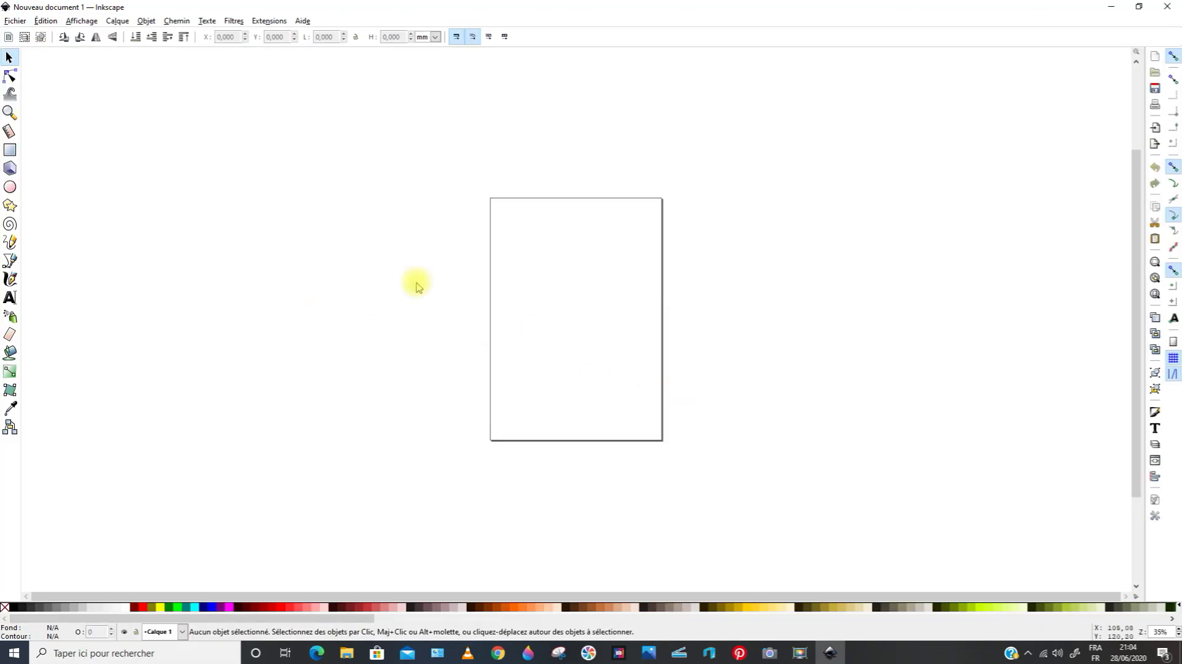
# Step: Open the long-haired portrait JPG from the Couleur modèle chantournage folder with the offered import settings and maximise its window
pyautogui.click(15, 20)
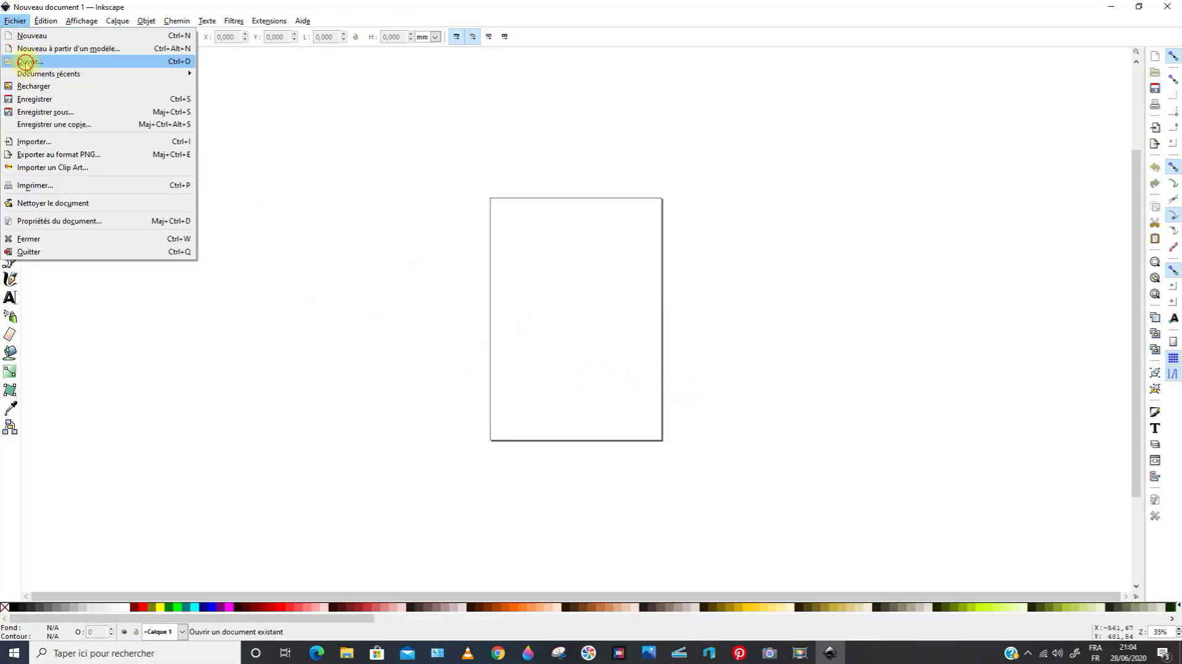
pyautogui.click(28, 68)
pyautogui.scroll(-2, 171, 164)
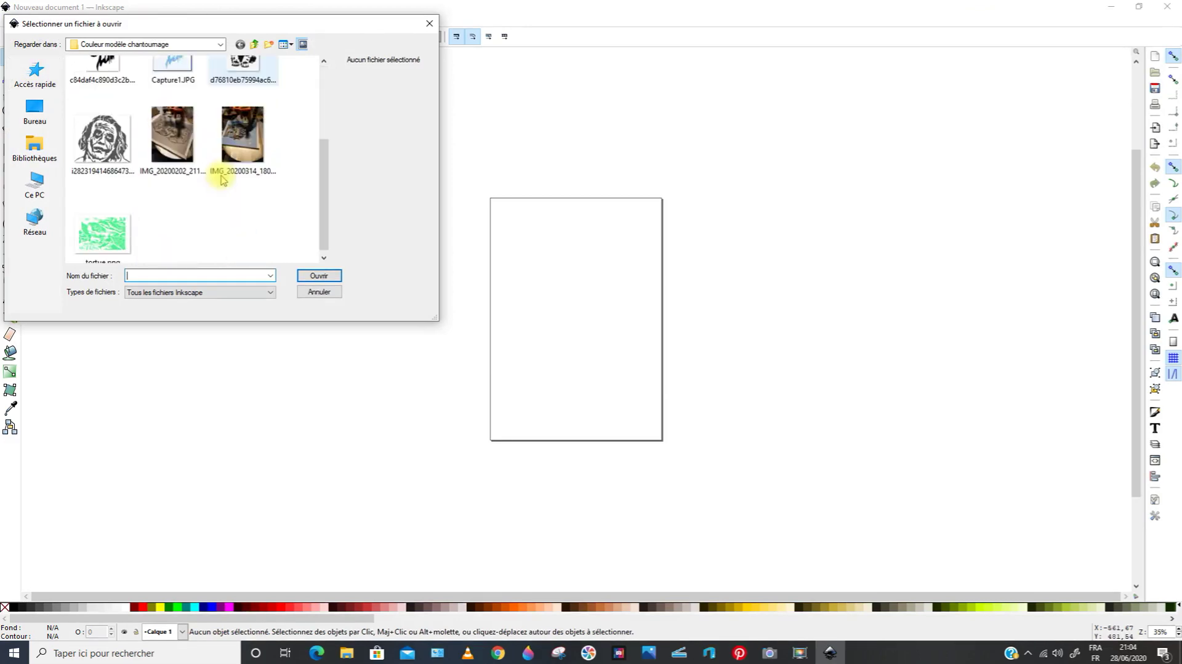
pyautogui.click(100, 137)
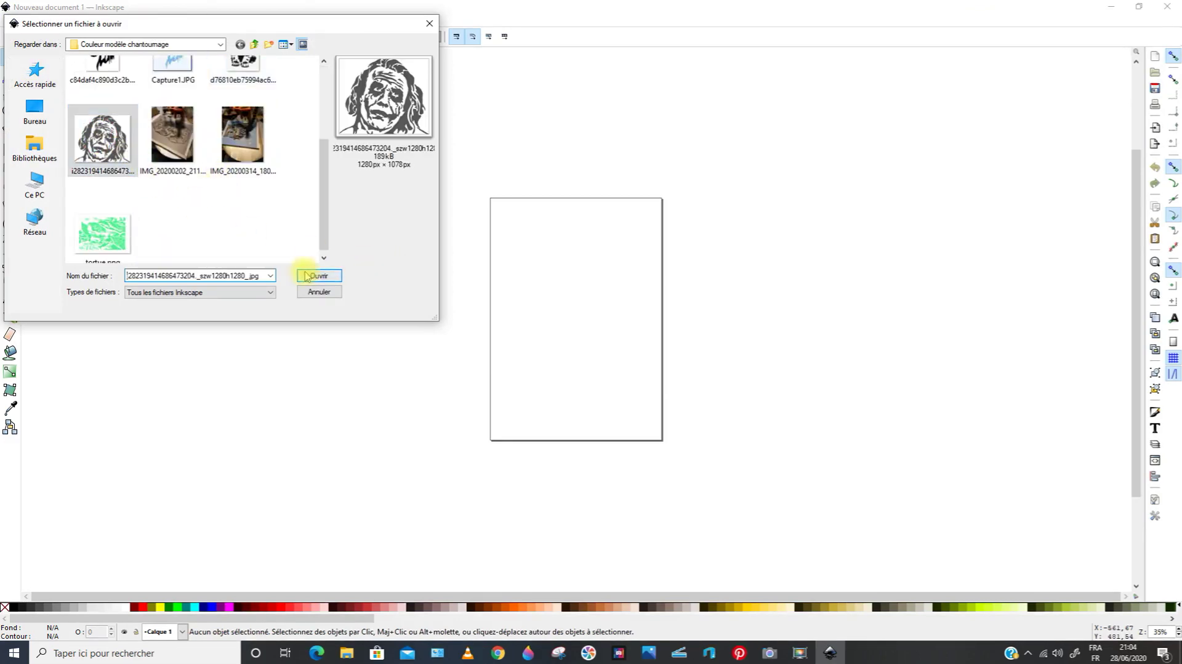
pyautogui.click(330, 276)
pyautogui.click(681, 407)
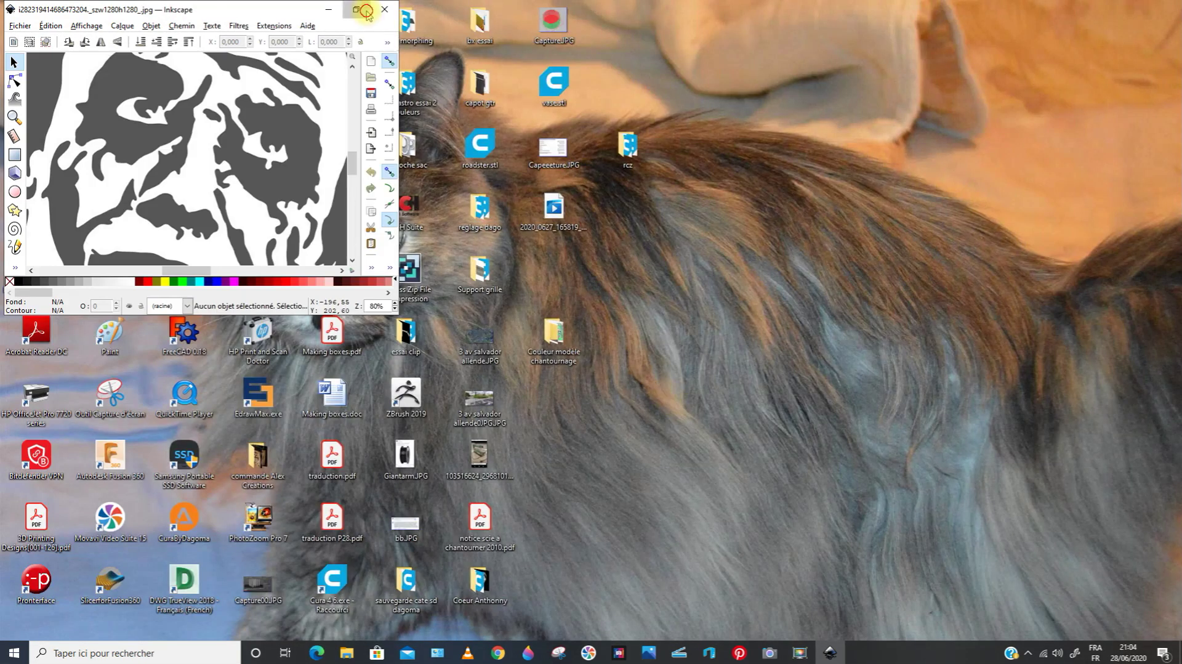
pyautogui.click(362, 9)
pyautogui.click(389, 121)
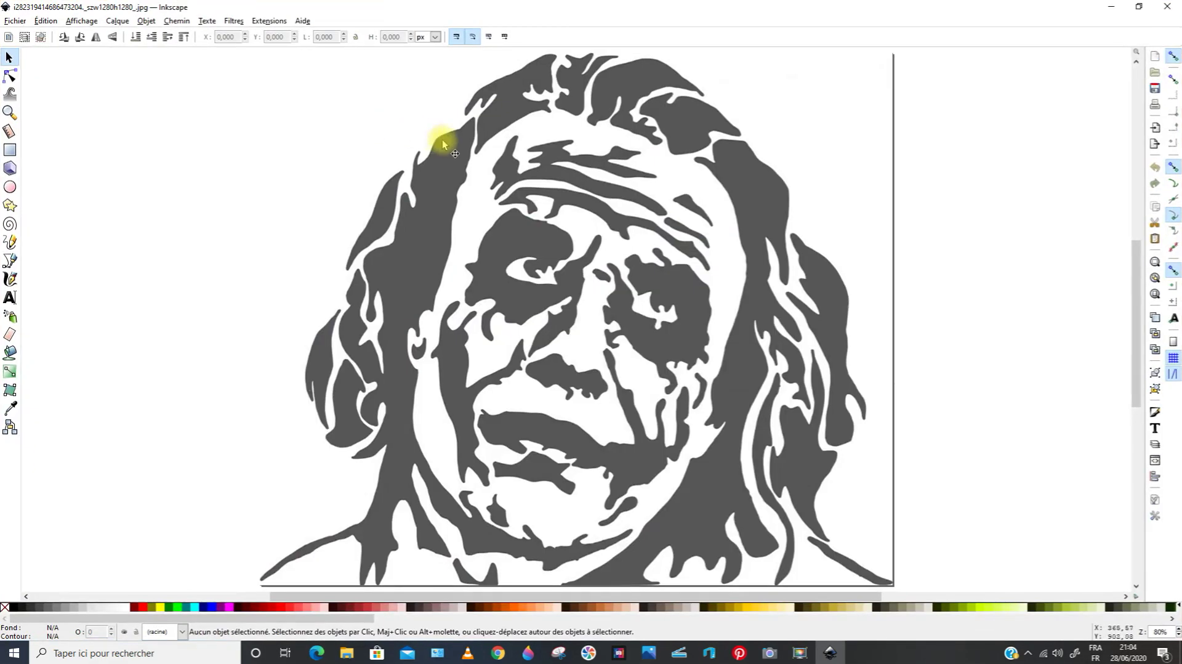
# Step: Start the Duochrome colour filter on the portrait image, move its dialog off the face and enable the live preview
pyautogui.click(539, 317)
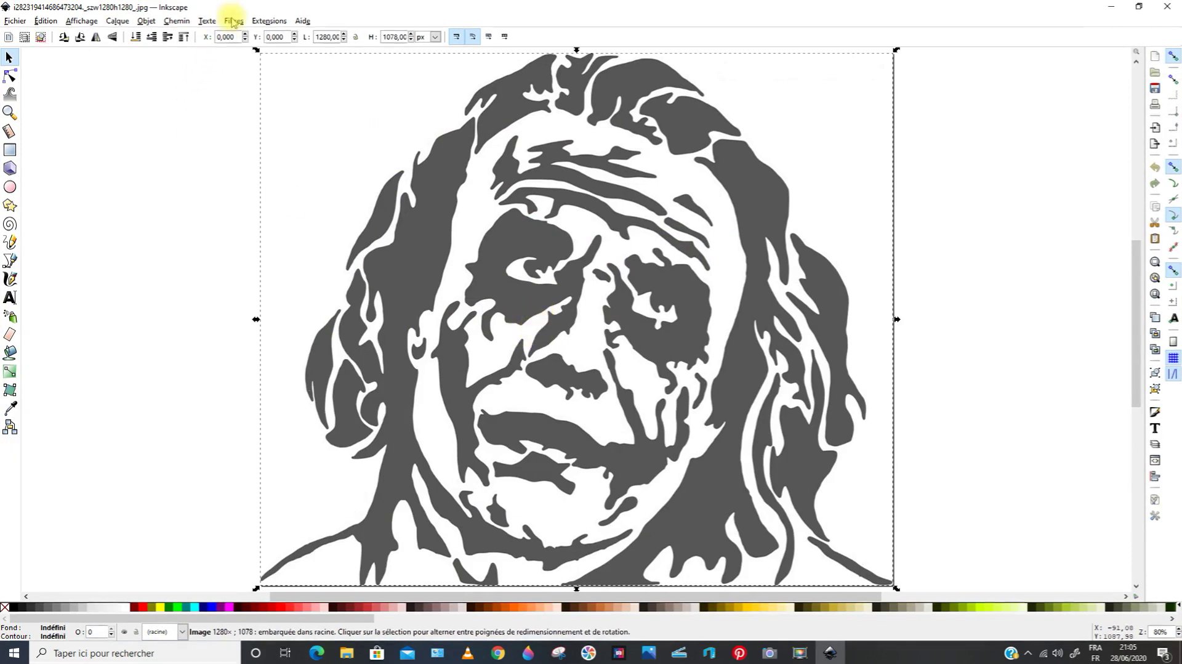
pyautogui.click(233, 22)
pyautogui.moveTo(289, 59)
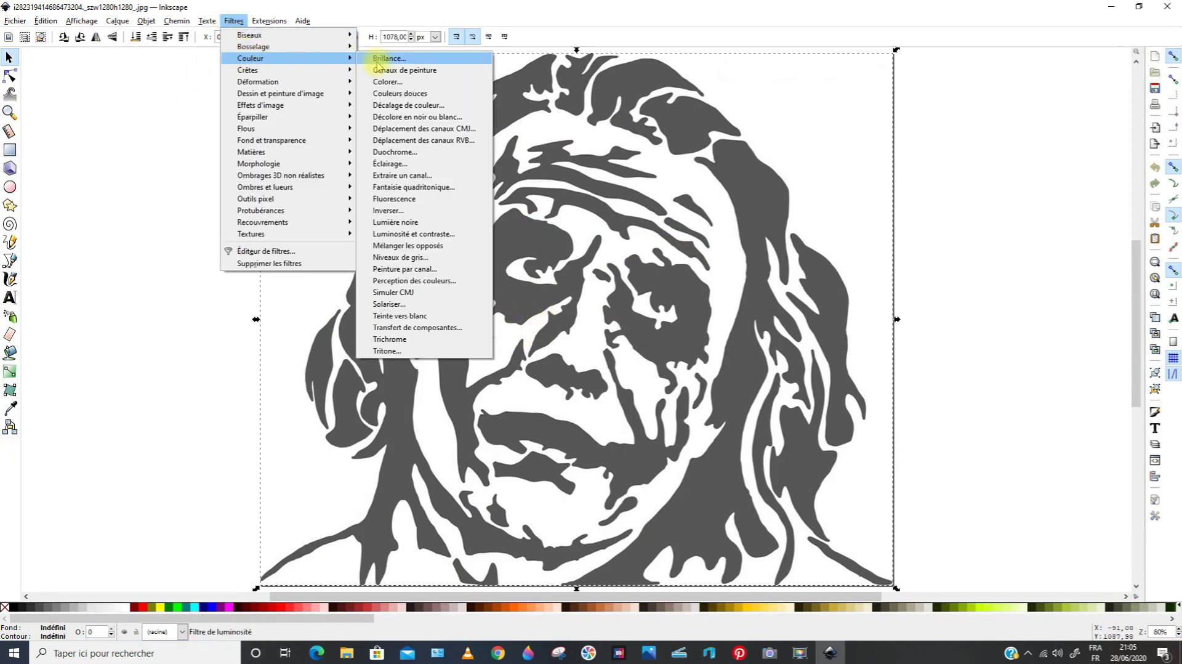
pyautogui.click(395, 152)
pyautogui.moveTo(600, 239); pyautogui.dragTo(960, 102)
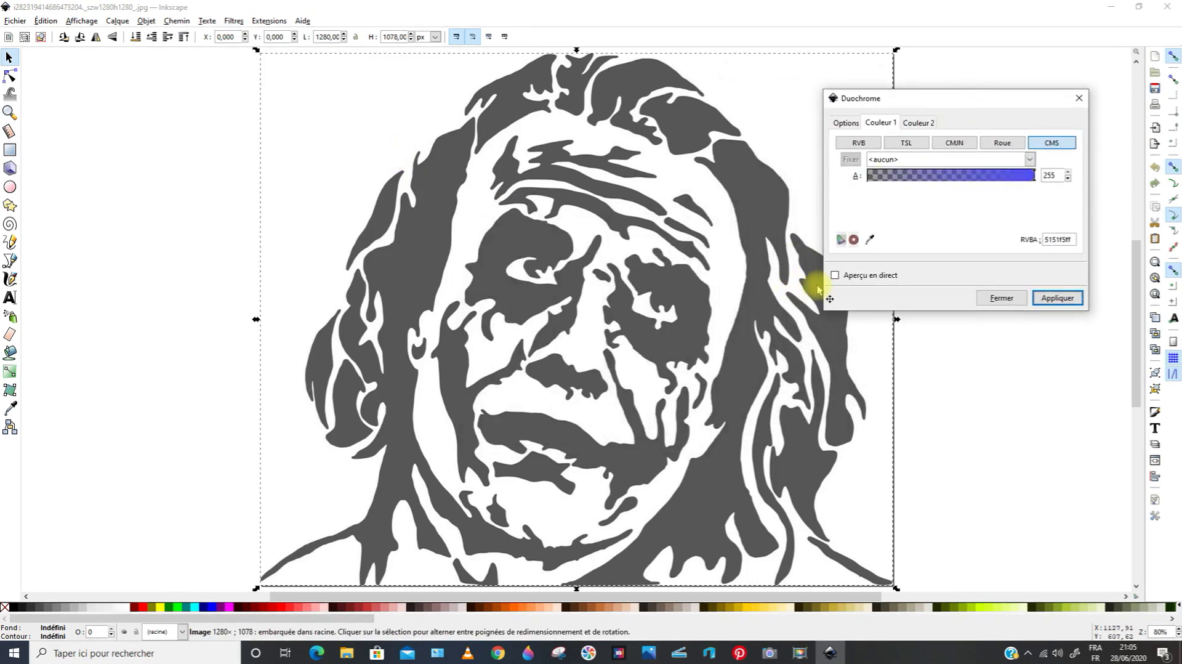
pyautogui.click(834, 276)
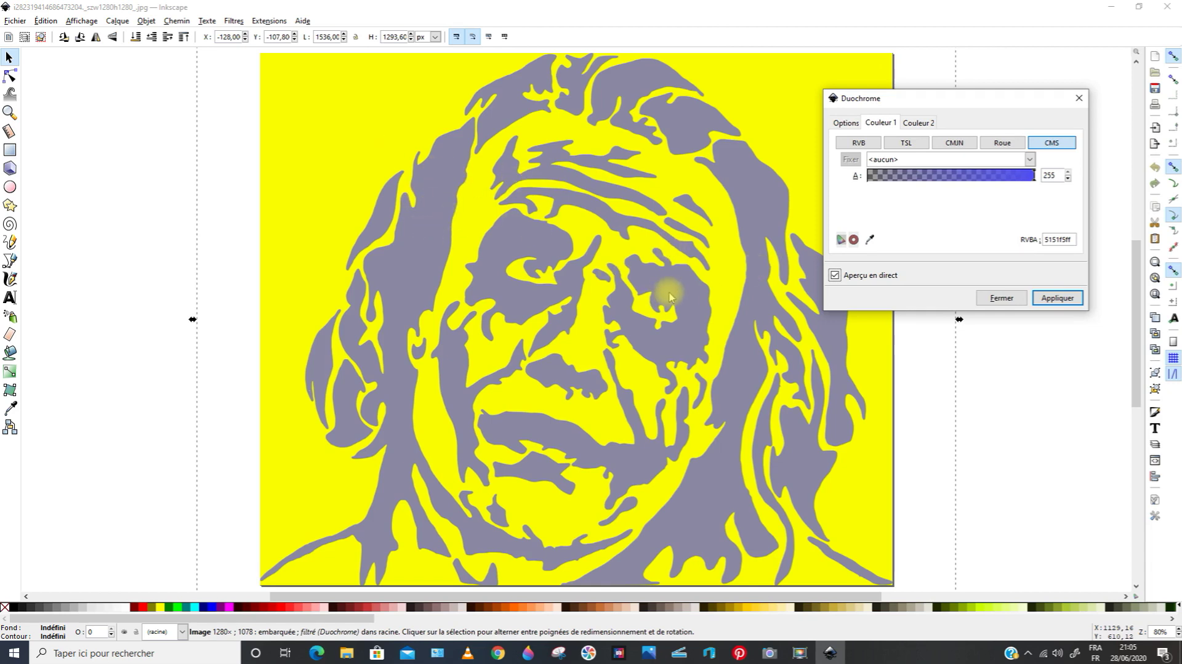
# Step: Set the opacity of Duochrome's Couleur 2 to 0
pyautogui.click(918, 125)
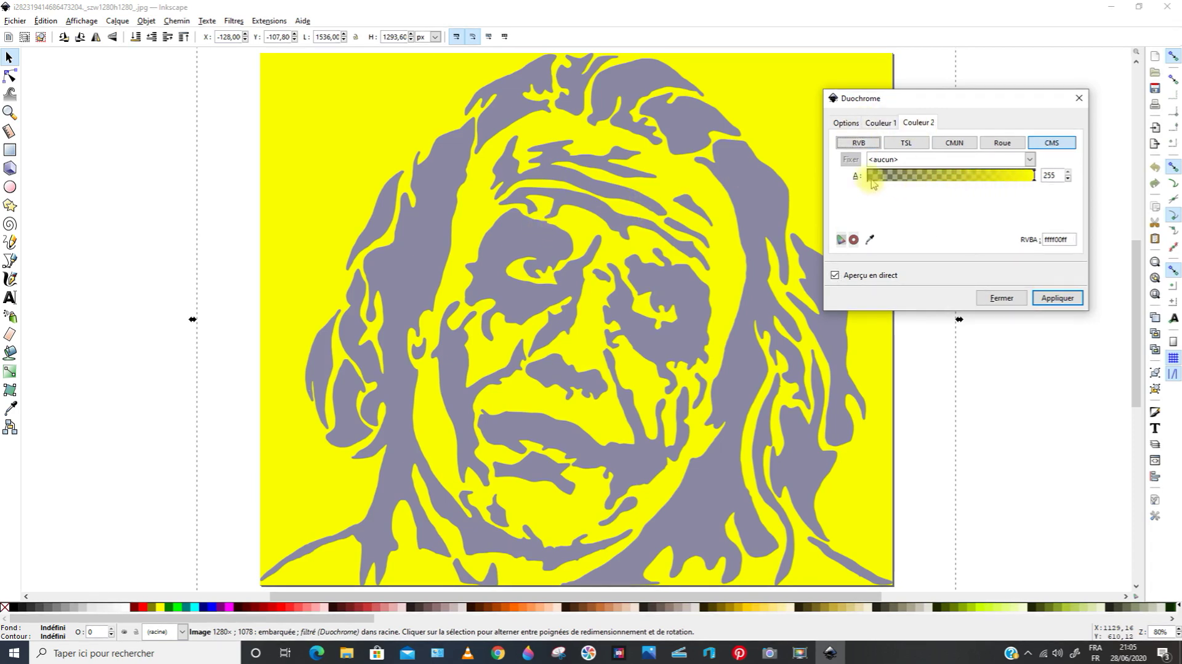
pyautogui.doubleClick(1049, 175)
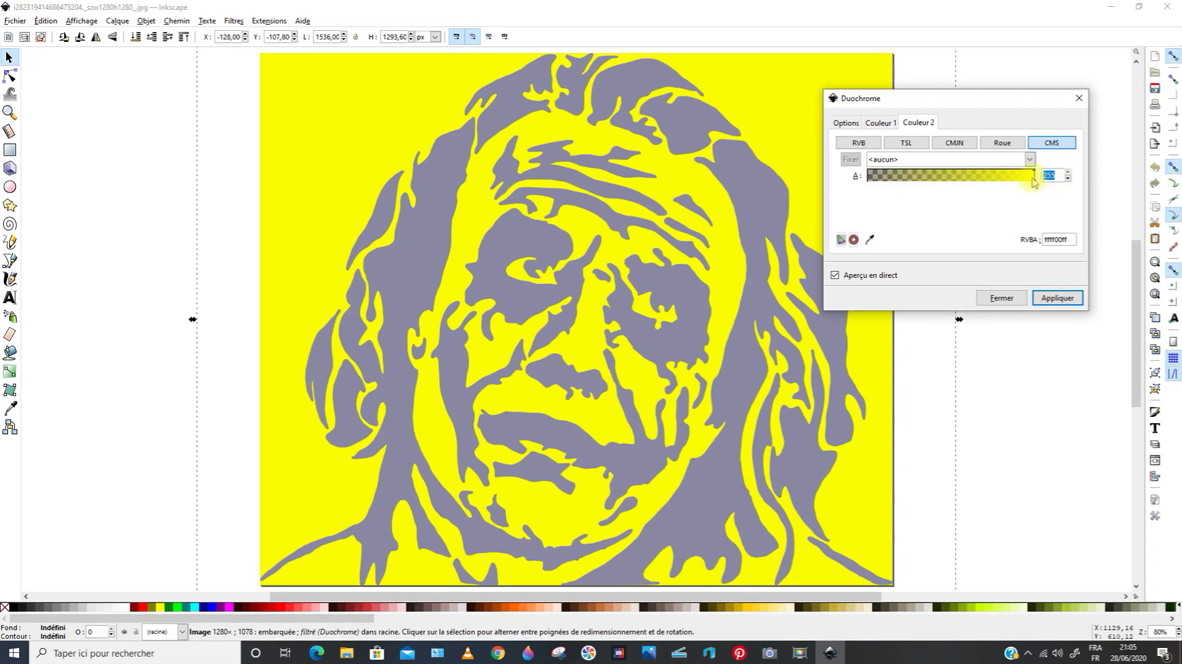
pyautogui.write('0')
pyautogui.press('Return')
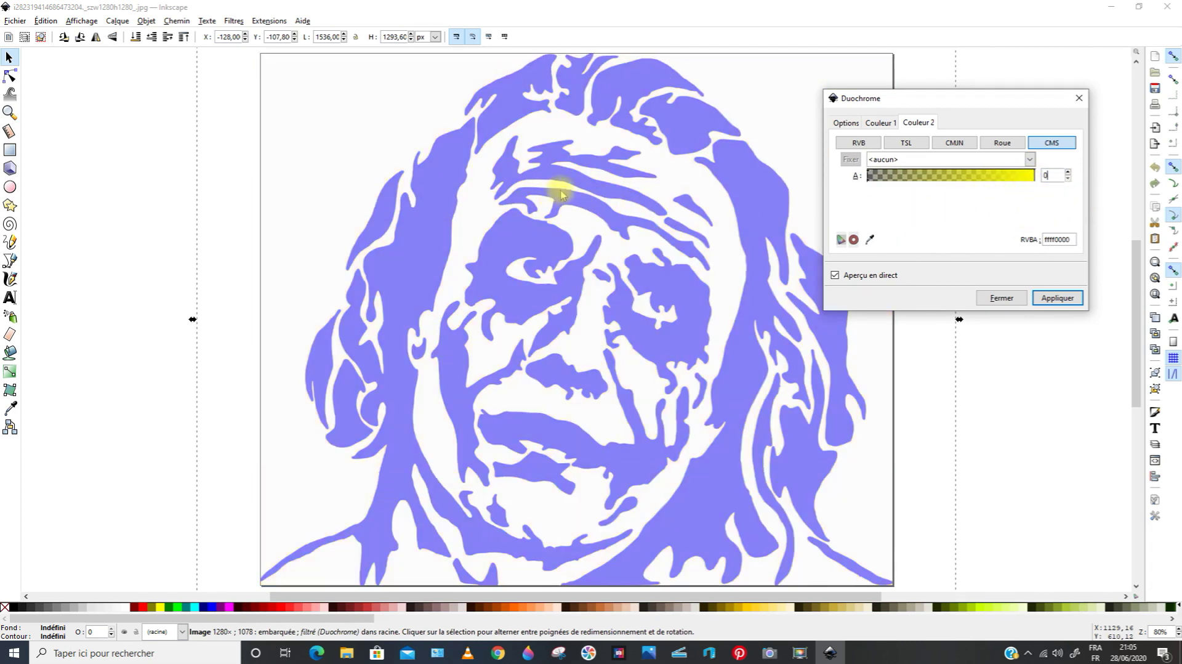
# Step: Lower the opacity of Duochrome's Couleur 1 to 167 and change its hue to green on the colour wheel
pyautogui.click(877, 125)
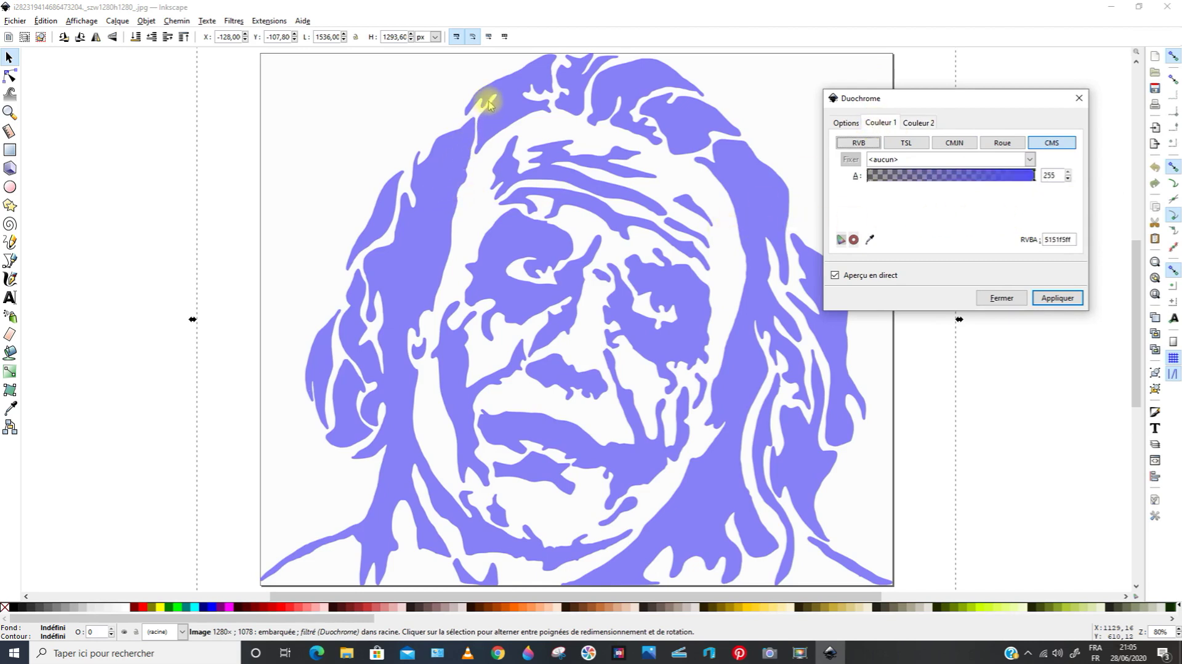
pyautogui.moveTo(1028, 176); pyautogui.dragTo(979, 183)
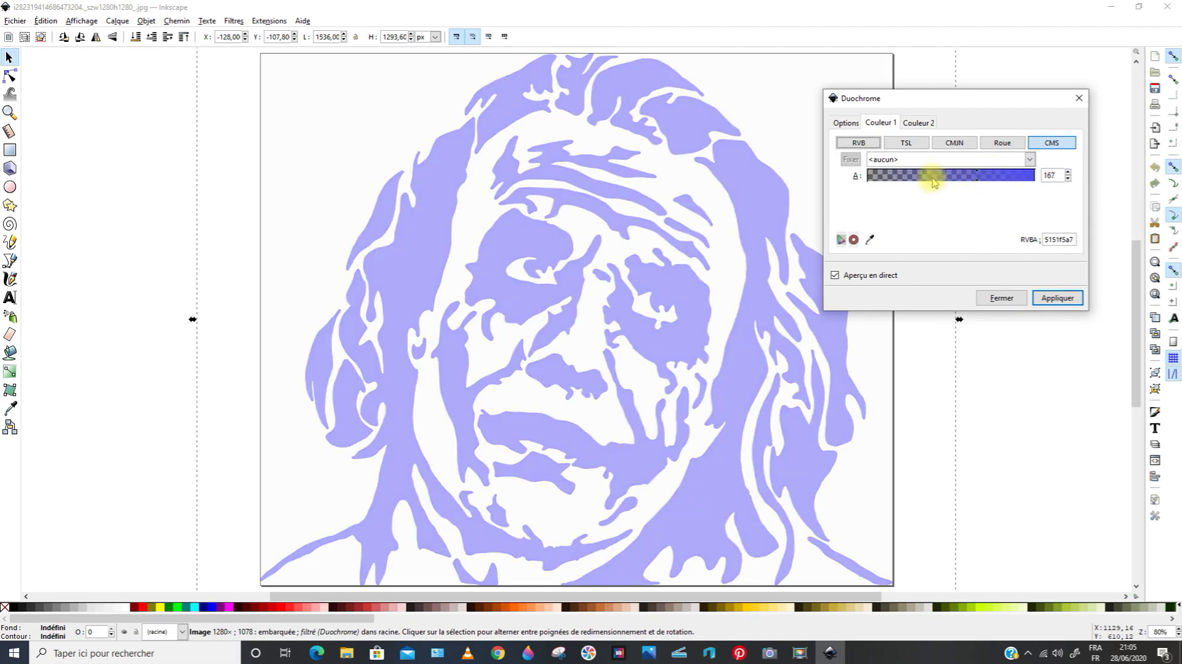
pyautogui.click(1002, 143)
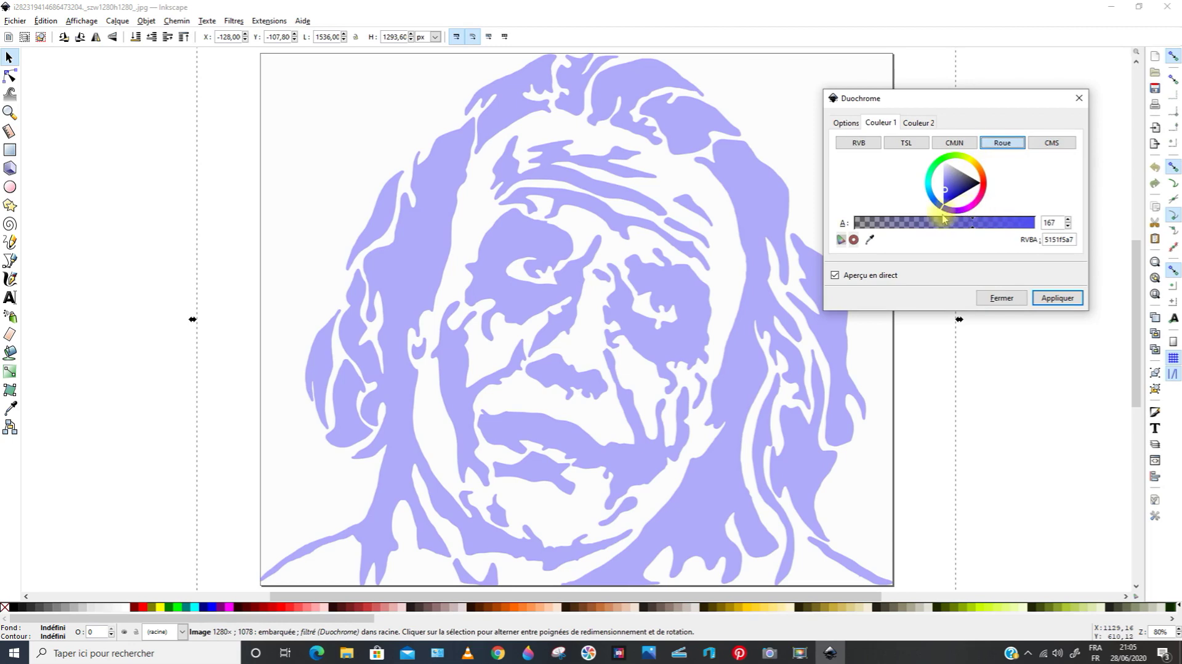
pyautogui.click(946, 162)
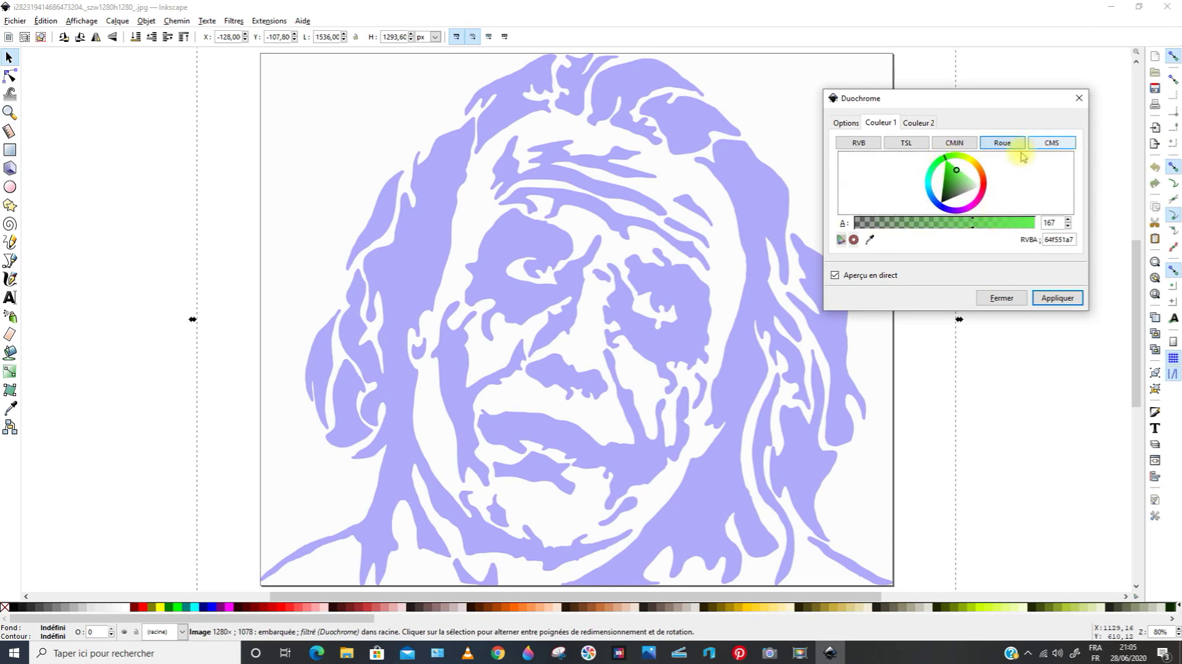
# Step: Raise the opacity of the green Couleur 1 to 255, apply the Duochrome filter and close its dialog
pyautogui.click(1052, 144)
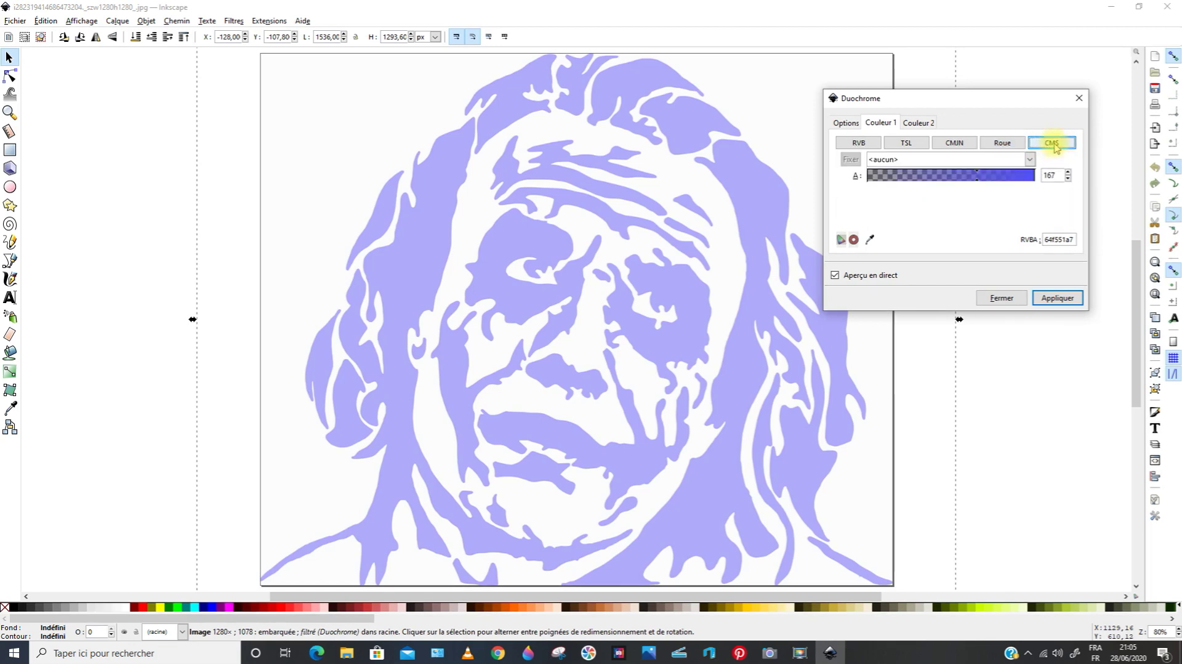
pyautogui.click(959, 177)
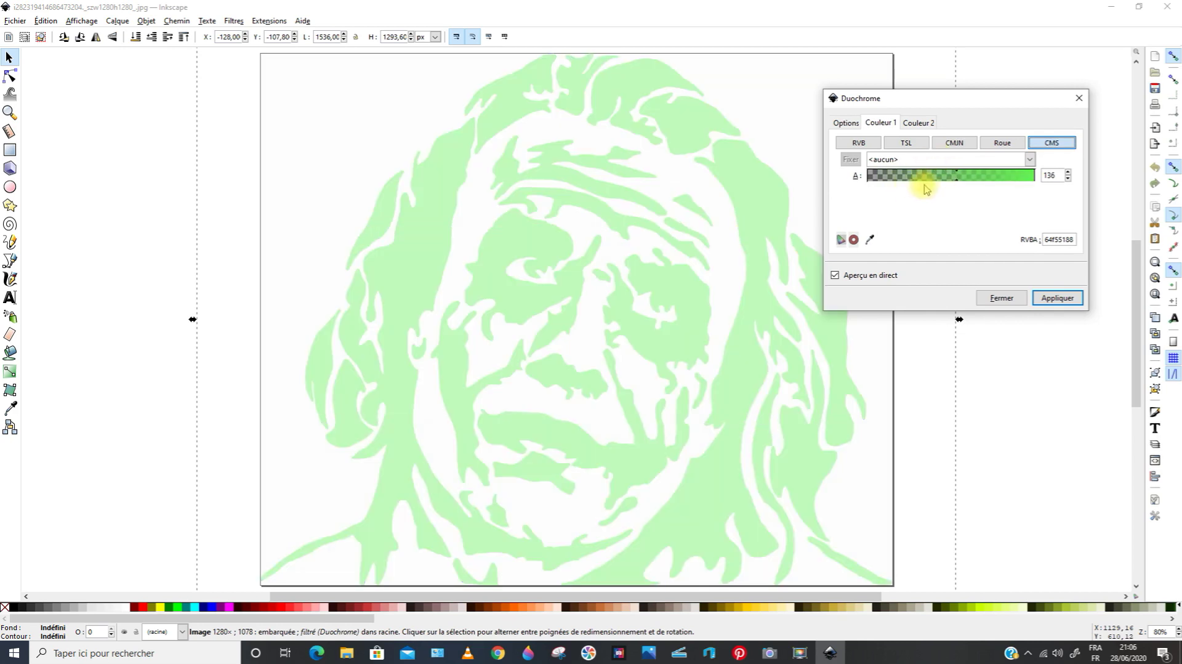
pyautogui.moveTo(955, 183); pyautogui.dragTo(1039, 185)
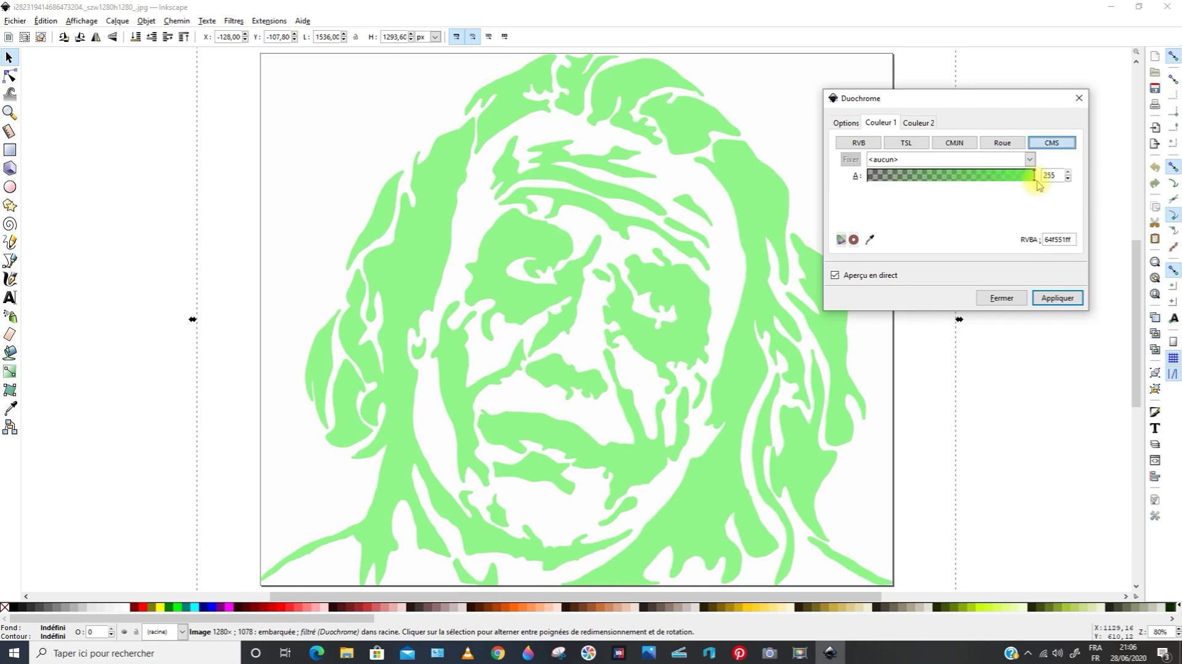
pyautogui.click(1060, 299)
pyautogui.click(1081, 99)
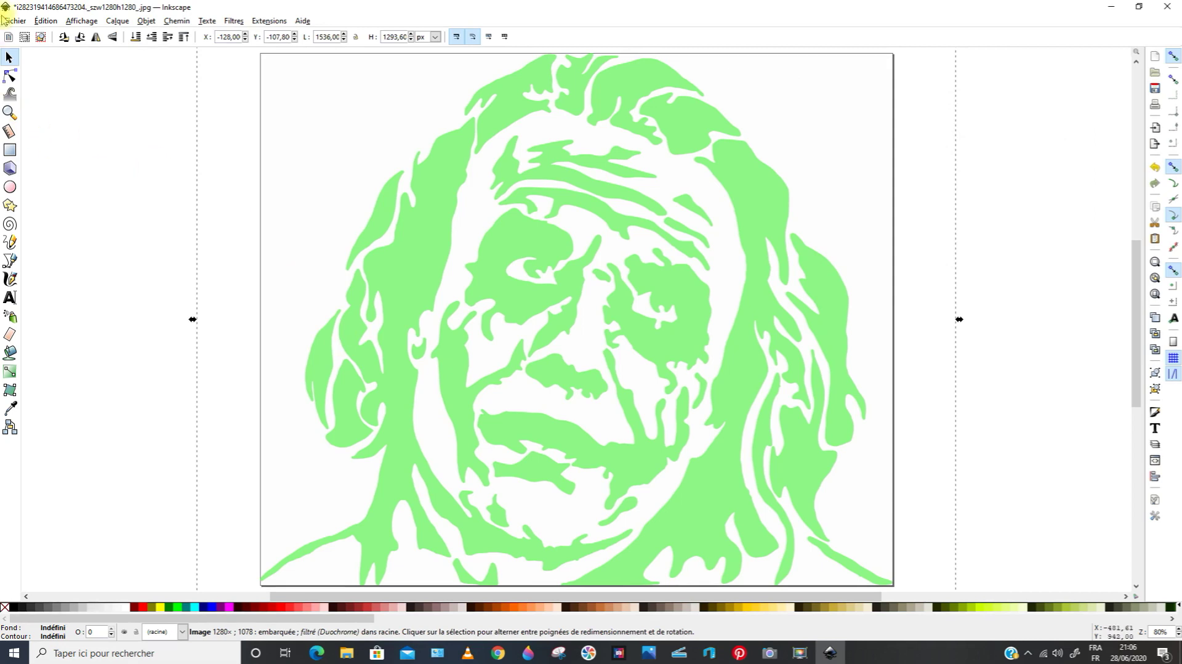
# Step: Export the selected portrait as image18.png in the Couleur modèle chantournage folder, with the export settings closing when finished
pyautogui.click(13, 21)
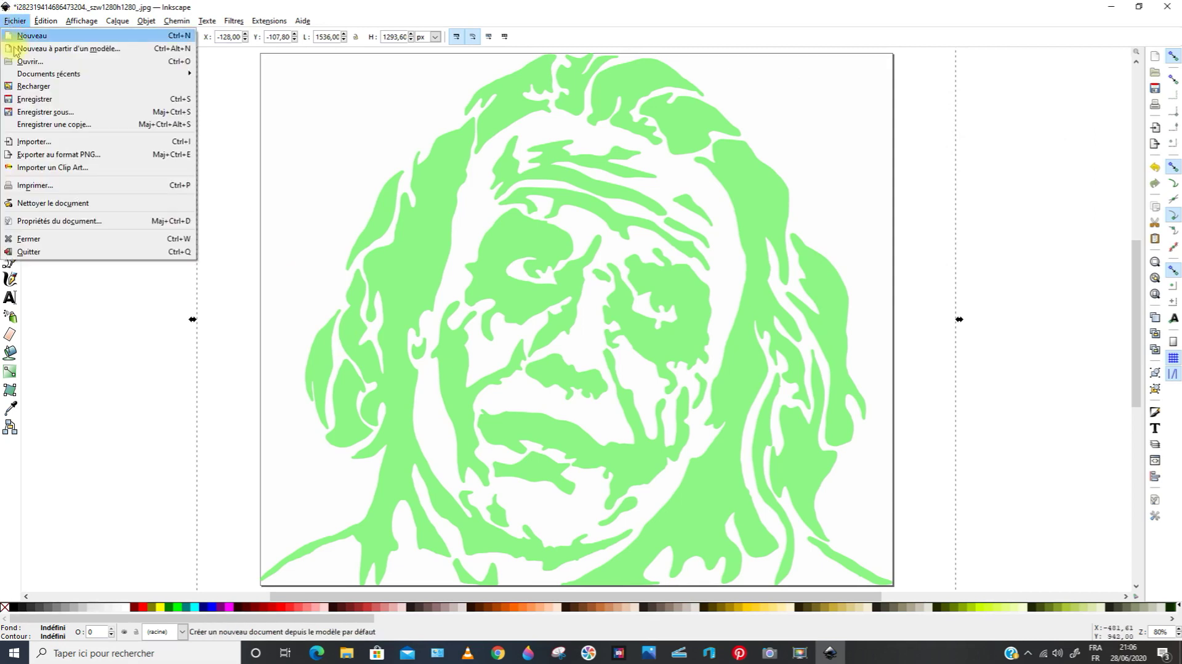
pyautogui.click(60, 154)
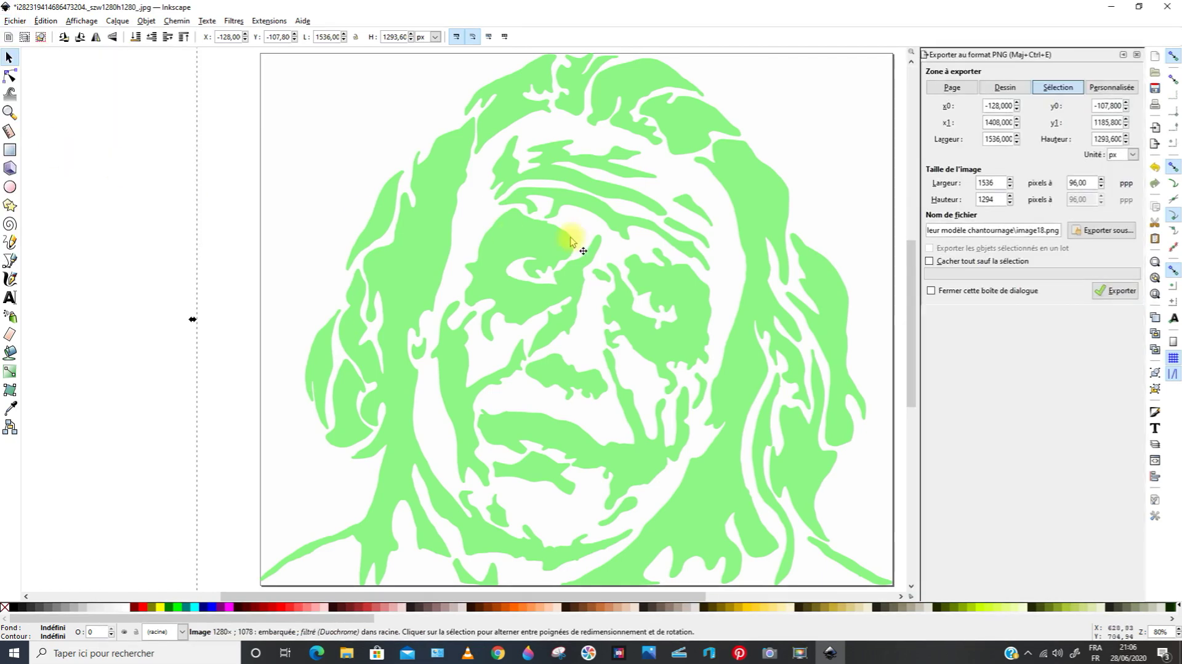
pyautogui.click(1107, 230)
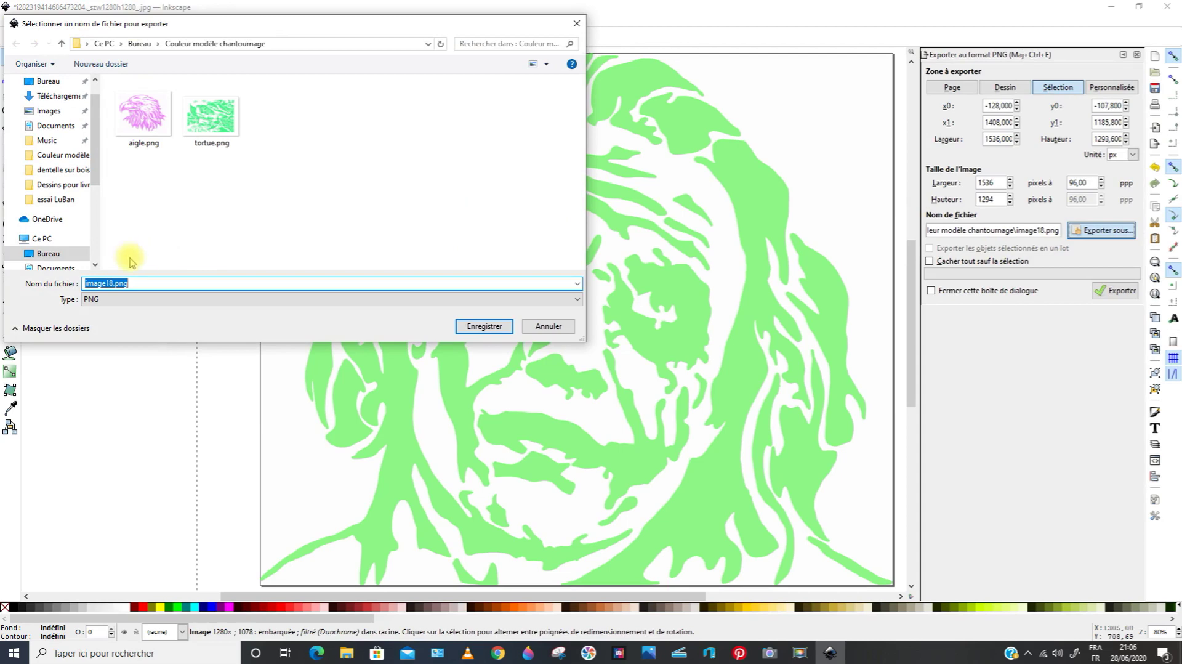
pyautogui.click(483, 326)
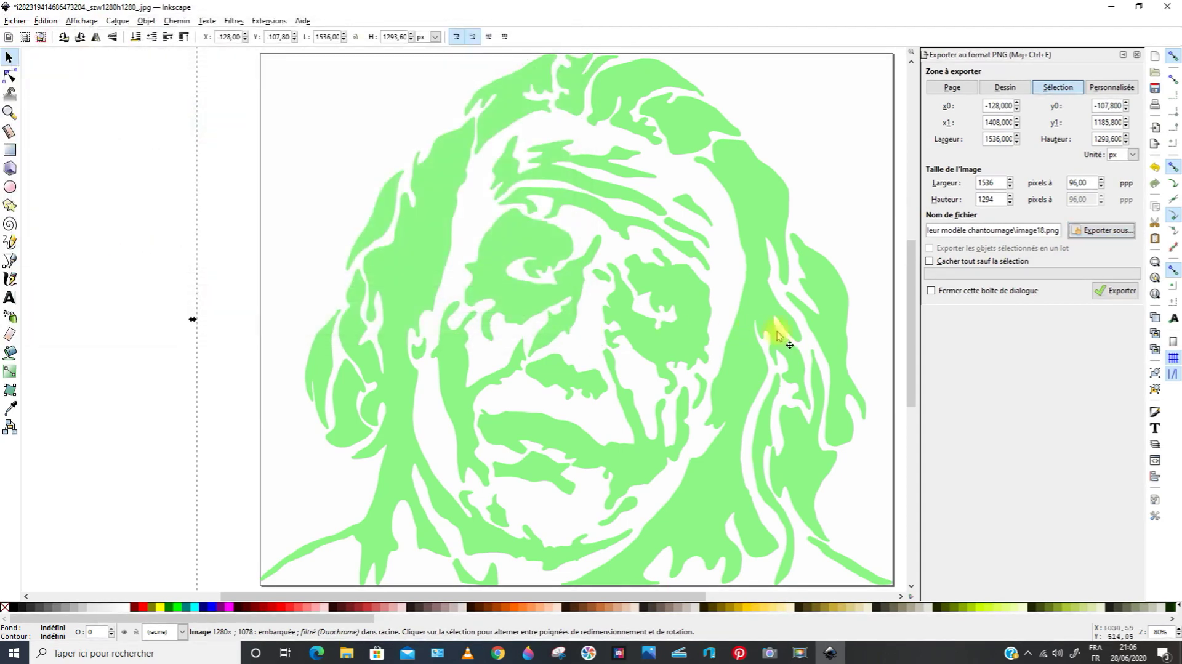
pyautogui.click(931, 292)
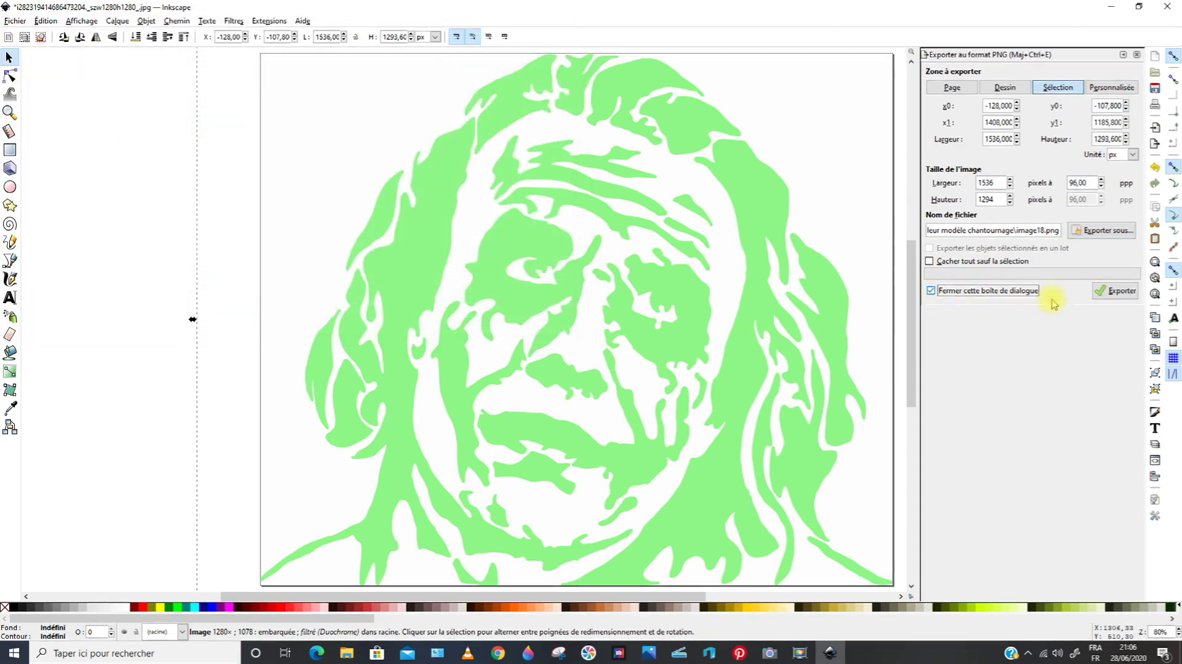
pyautogui.click(1111, 293)
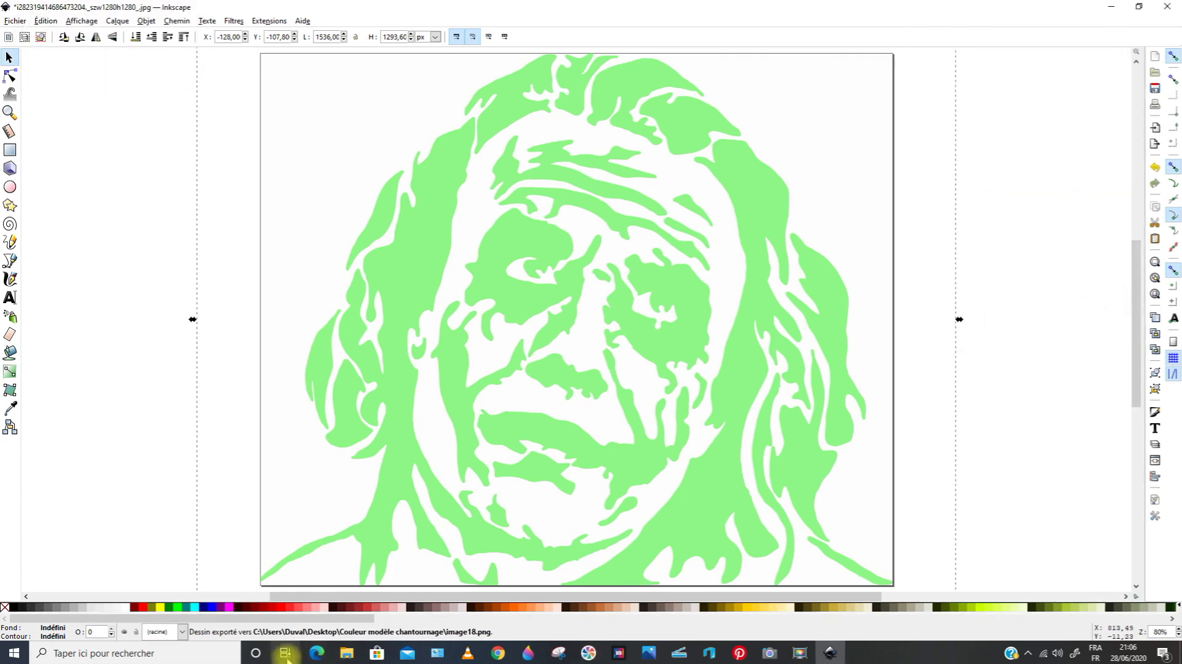
# Step: Switch to File Explorer to check the exported image18.png in the pattern folder
pyautogui.click(347, 652)
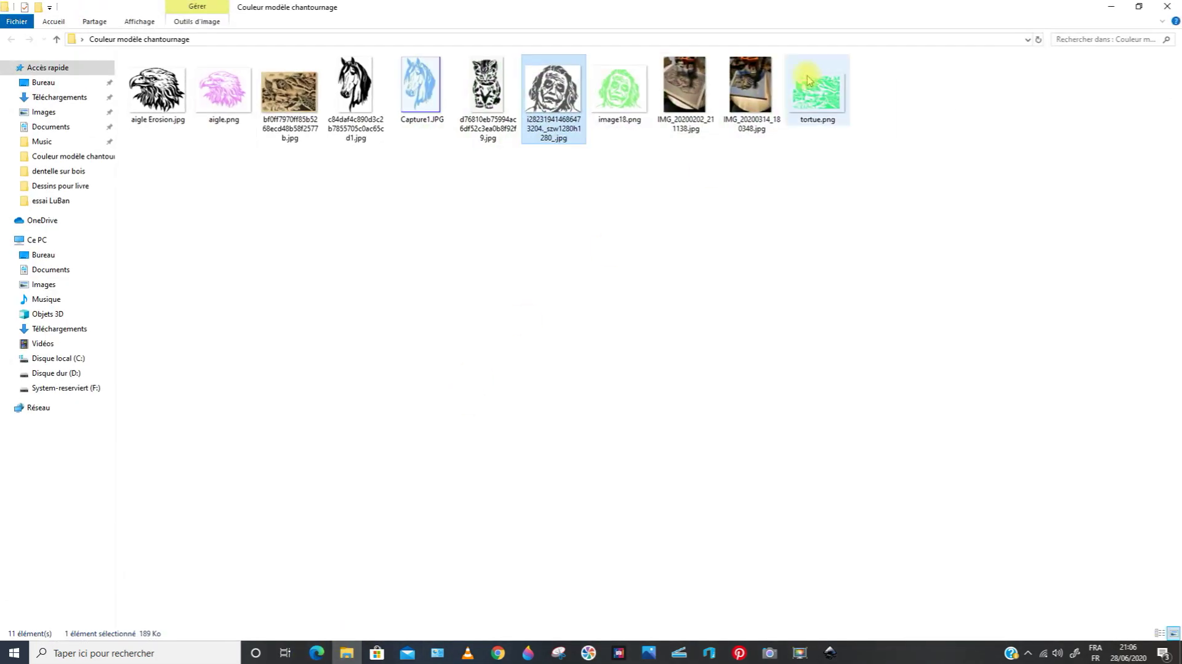